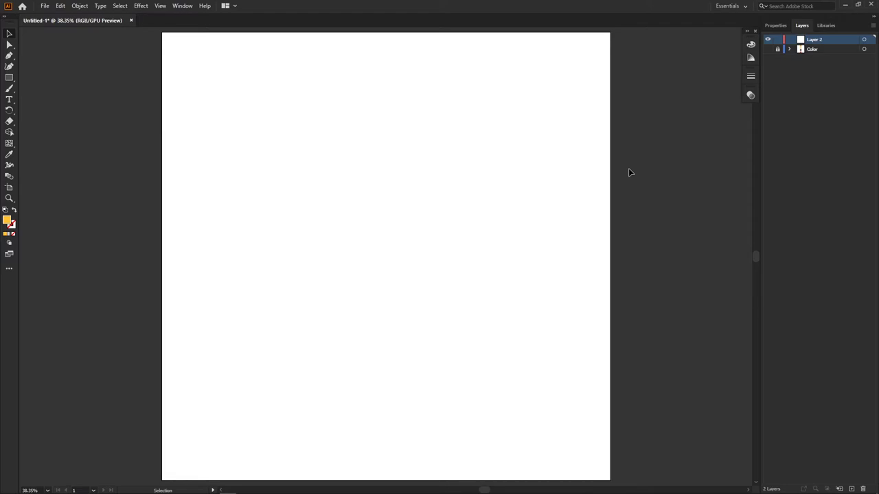
Step: Draw a large ellipse in the middle of the artboard
key(l)
drag(260, 184, 520, 370)
key(v)
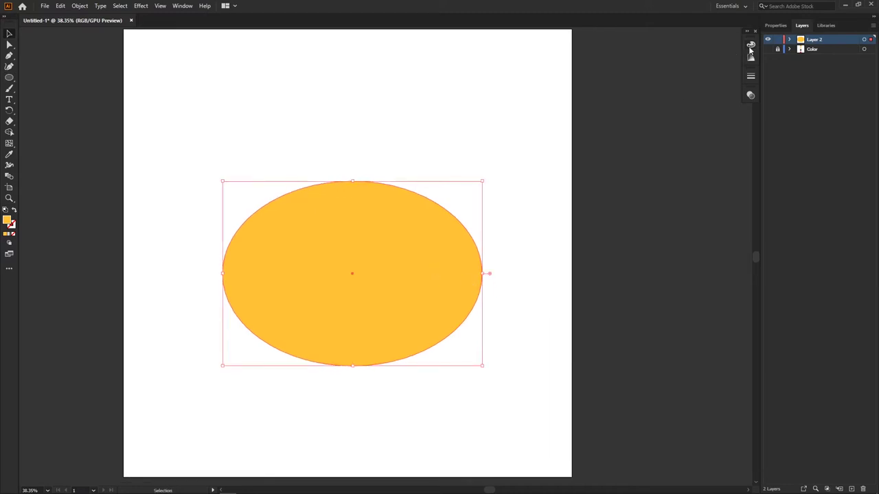
Step: Give the ellipse a thin black outline and a white fill
click(749, 48)
click(646, 53)
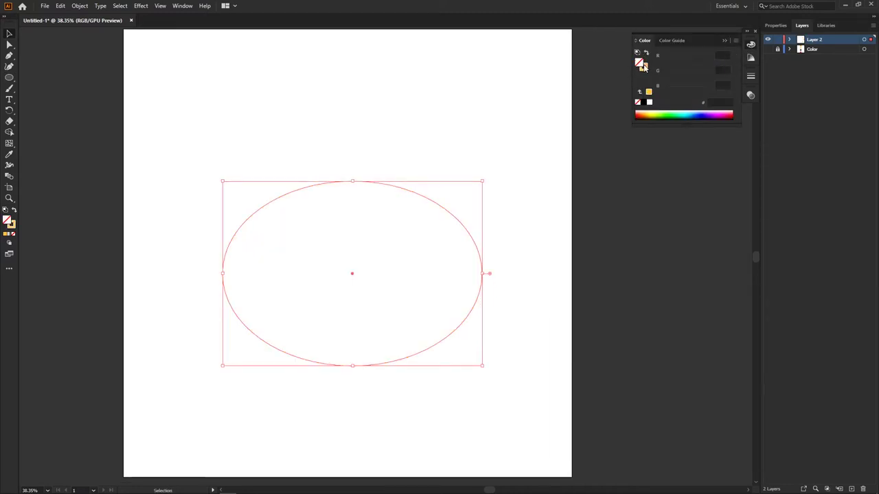
click(494, 231)
drag(510, 190, 449, 238)
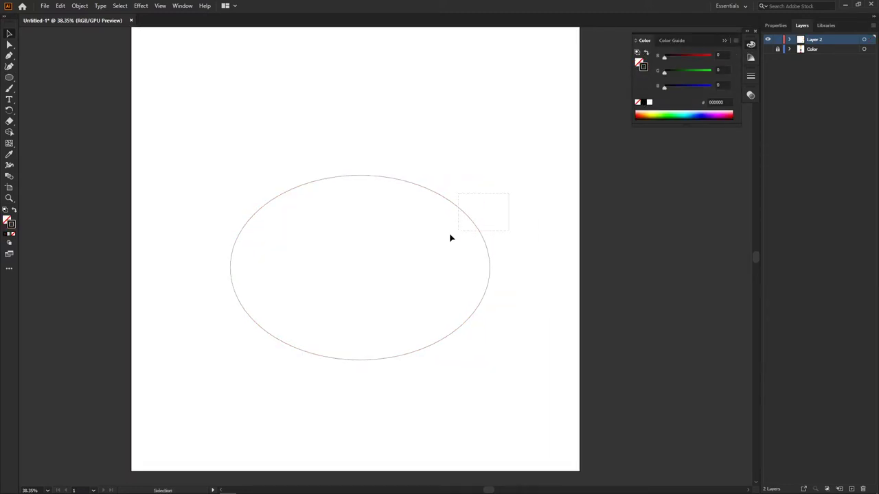
click(650, 102)
click(525, 210)
key(ctrl+equal)
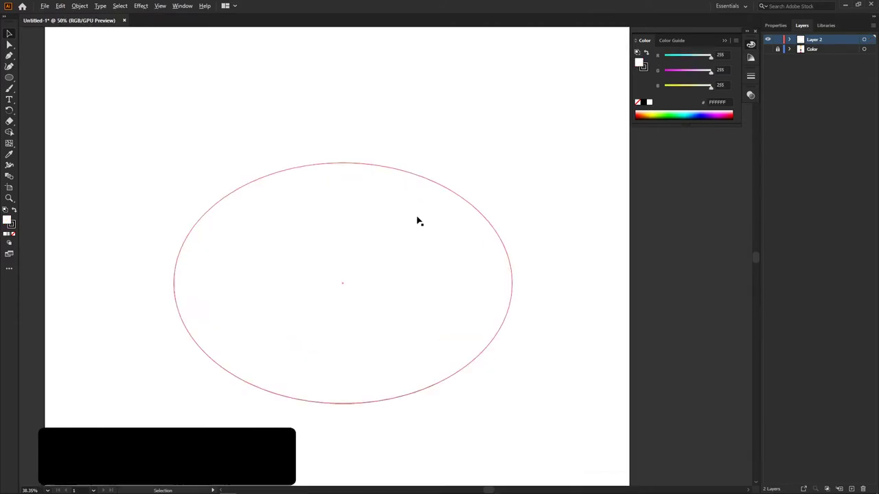
click(417, 220)
Step: Nudge the ellipse's top anchor point up slightly
key(a)
drag(360, 139, 323, 188)
key(shift+Up)
key(shift+Up)
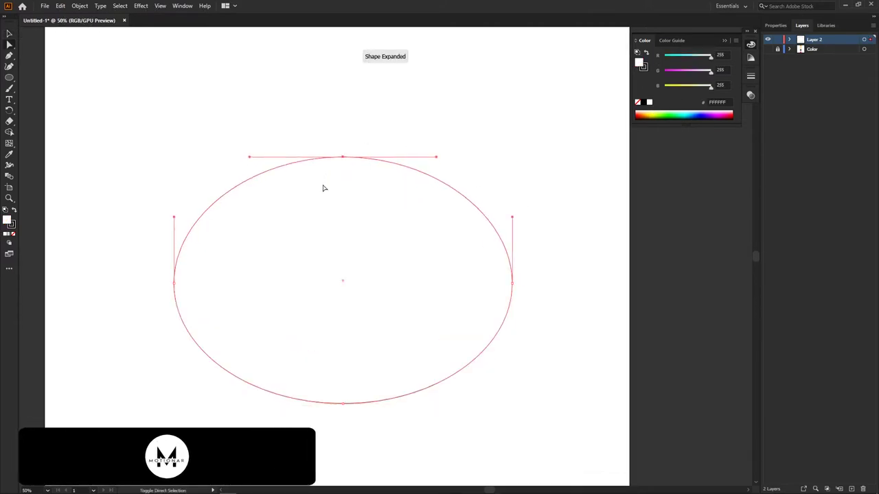
key(shift+Up)
key(shift+Up)
key(shift+Up)
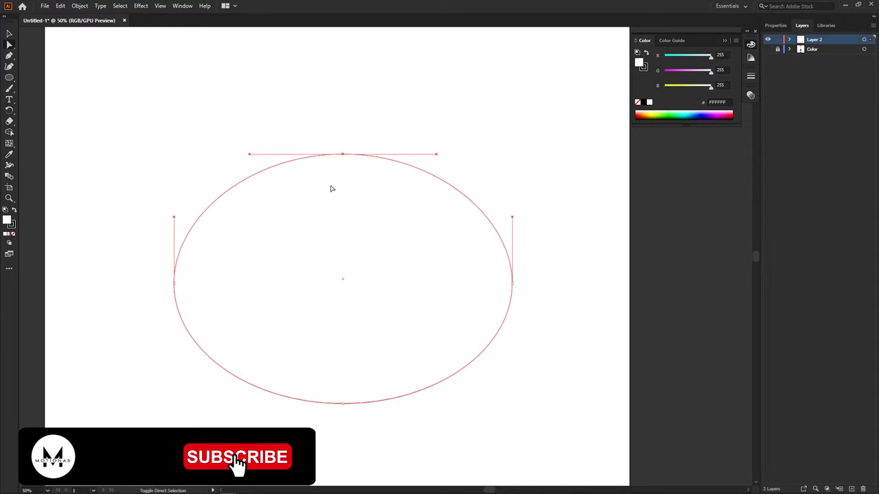
key(ctrl+shift+a)
alt+scroll(423, 283, down, 1)
Step: Draw three circles over the ellipse's lower half and distribute them evenly
key(l)
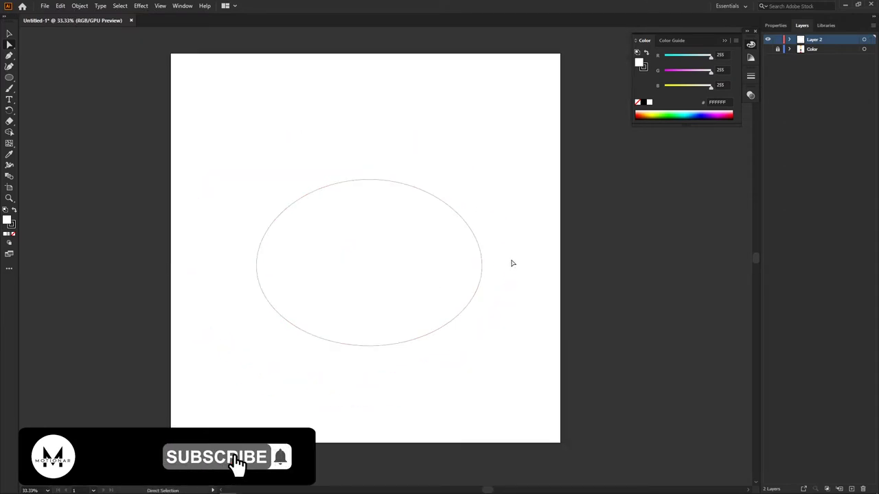
mouse_move(515, 258)
mouse_down()
mouse_move(572, 325)
mouse_move(553, 309)
mouse_up()
mouse_move(544, 256)
mouse_down()
mouse_move(314, 276)
mouse_move(473, 262)
mouse_move(460, 263)
mouse_up()
shift+click(357, 273)
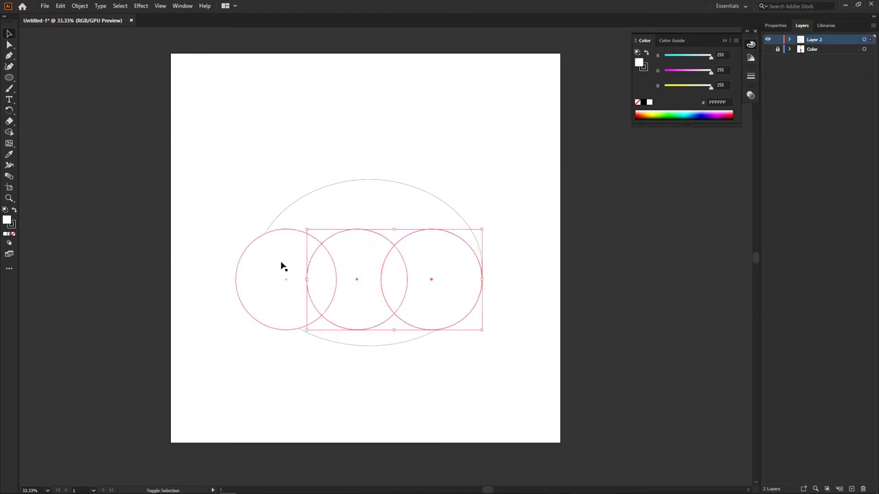
shift+click(284, 265)
click(778, 25)
click(867, 218)
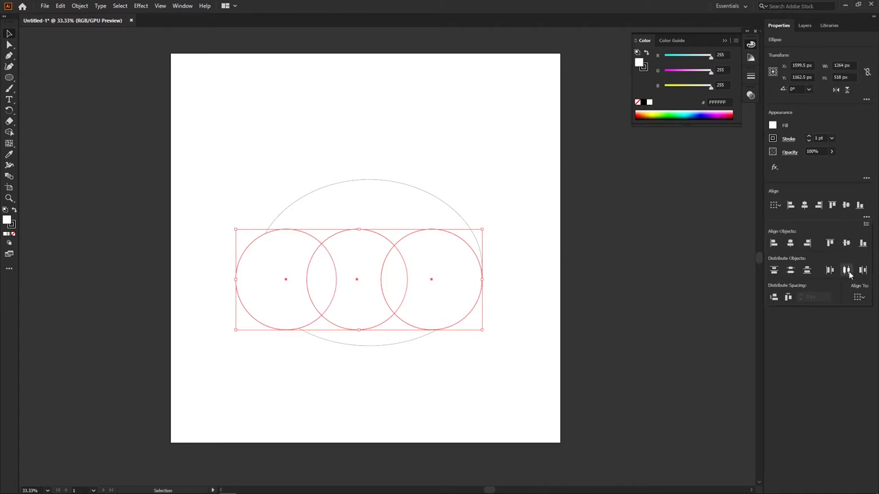
click(846, 270)
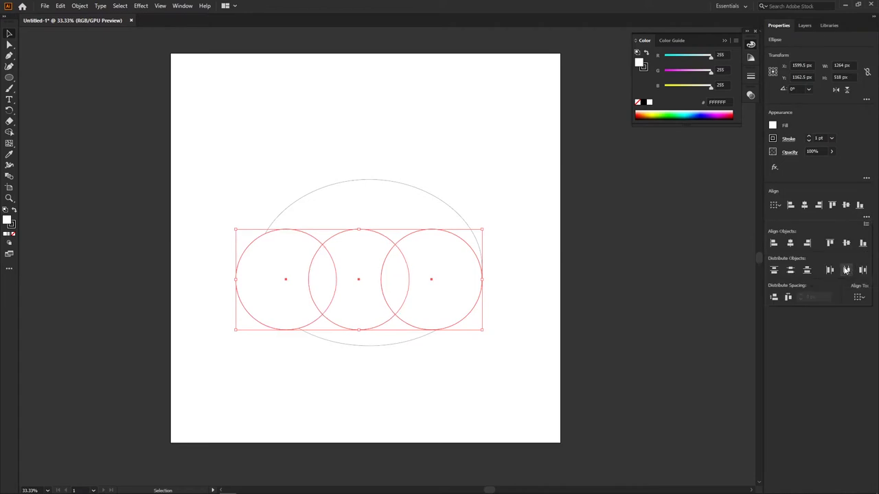
Step: Shift the three circles right and widen them to span the ellipse
click(588, 300)
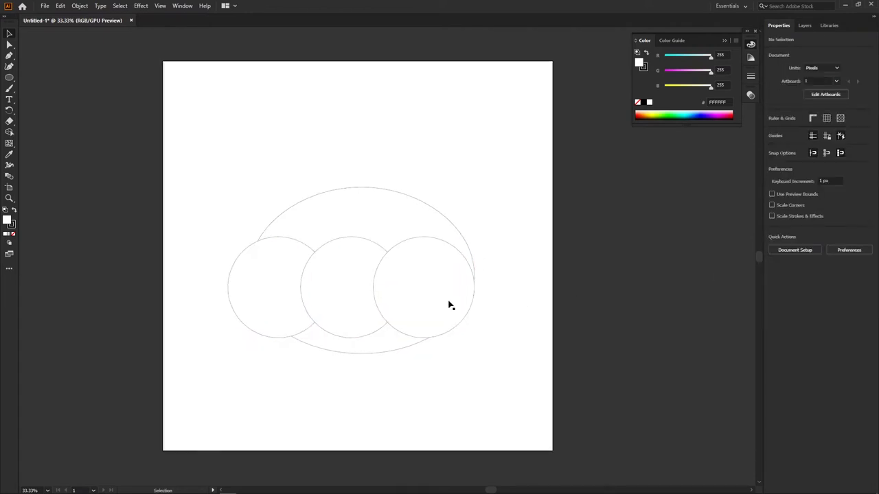
click(327, 276)
shift+click(278, 274)
shift+click(437, 272)
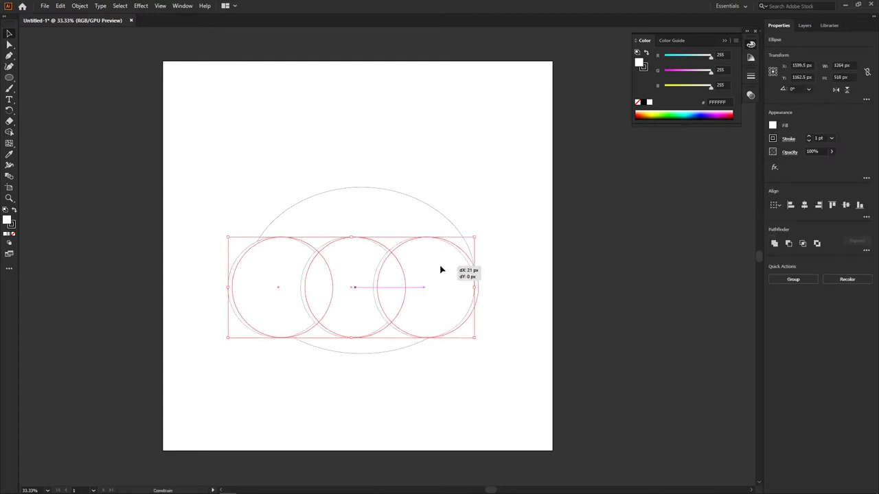
drag(437, 272, 441, 284)
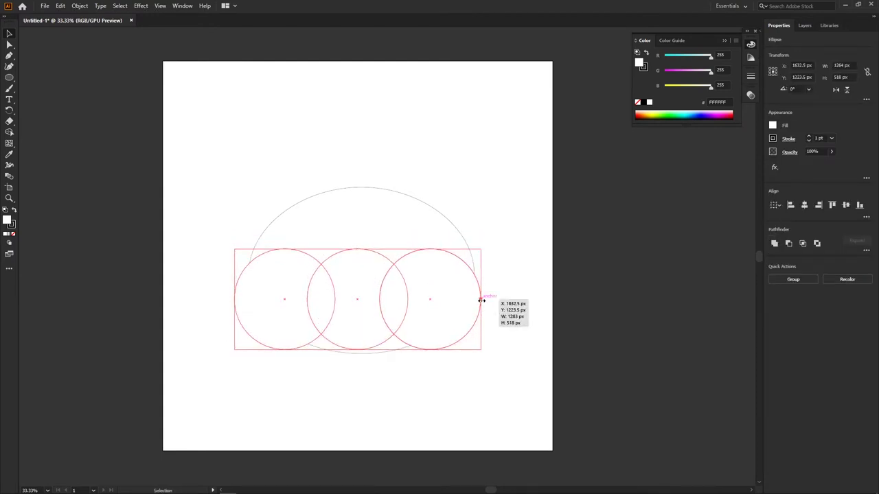
mouse_move(481, 300)
mouse_down()
mouse_move(494, 300)
mouse_move(469, 295)
mouse_move(499, 297)
mouse_up()
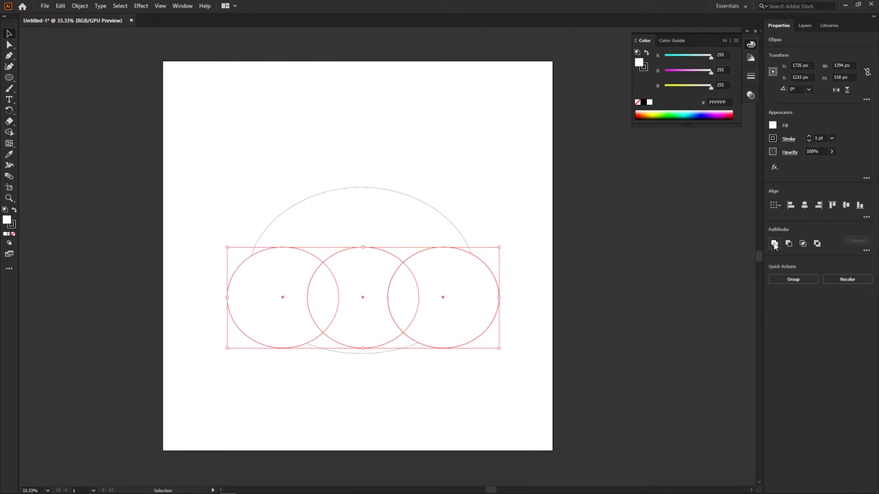
Step: Unite the circles, Minus Front them from the ellipse, and delete the bottom crescent
click(775, 245)
key(ctrl+a)
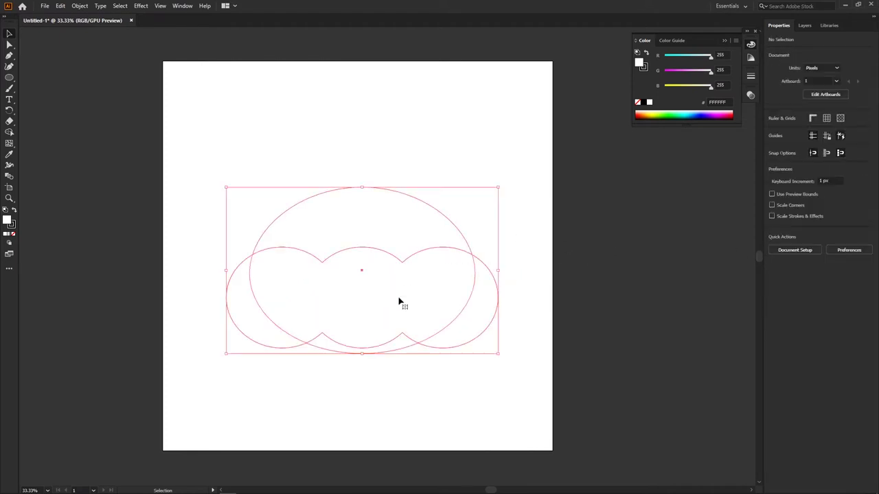
click(792, 245)
key(a)
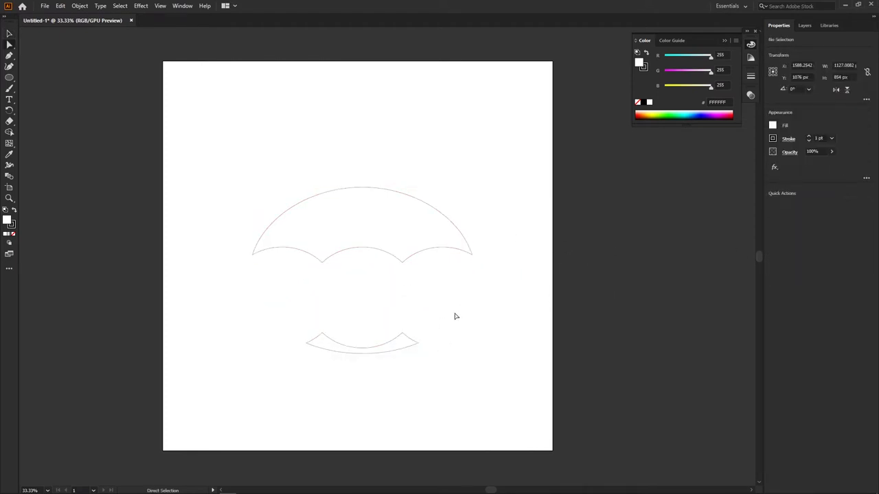
click(412, 347)
key(Delete)
key(v)
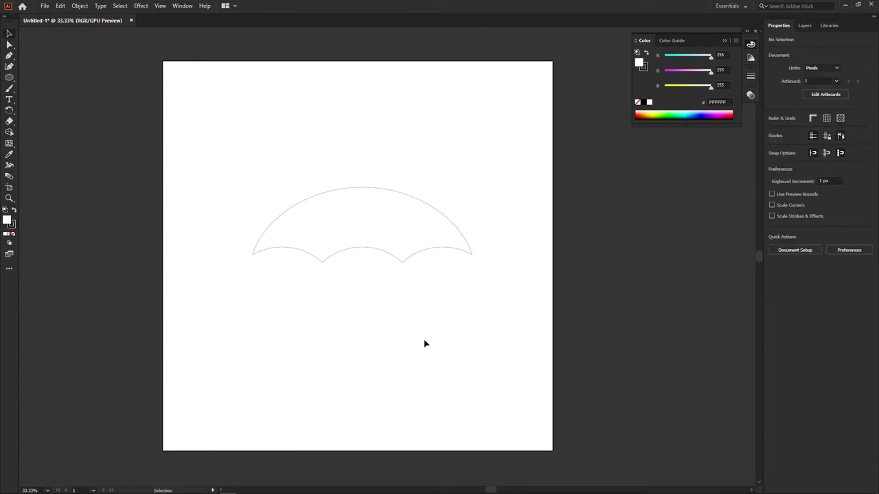
Step: Raise the canopy's top point slightly and move the canopy down and left
key(ctrl+a)
key(a)
drag(364, 188, 335, 232)
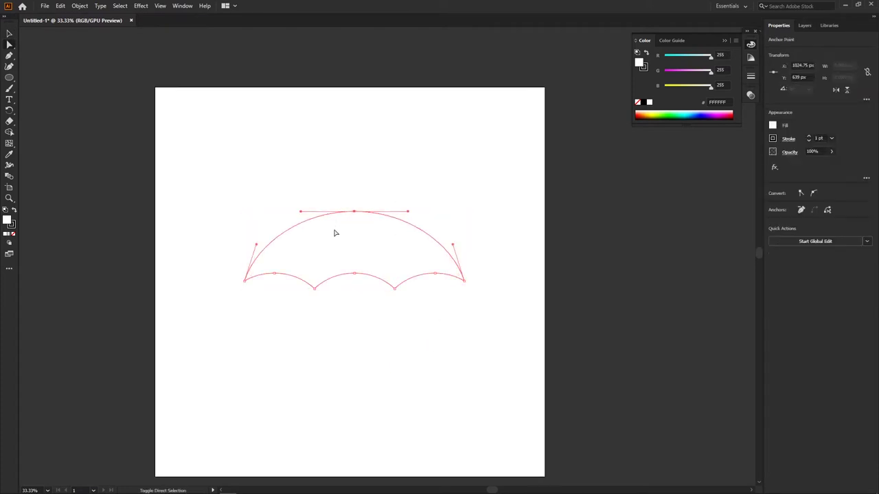
key(shift+Up)
key(shift+Up)
click(387, 371)
drag(387, 371, 355, 377)
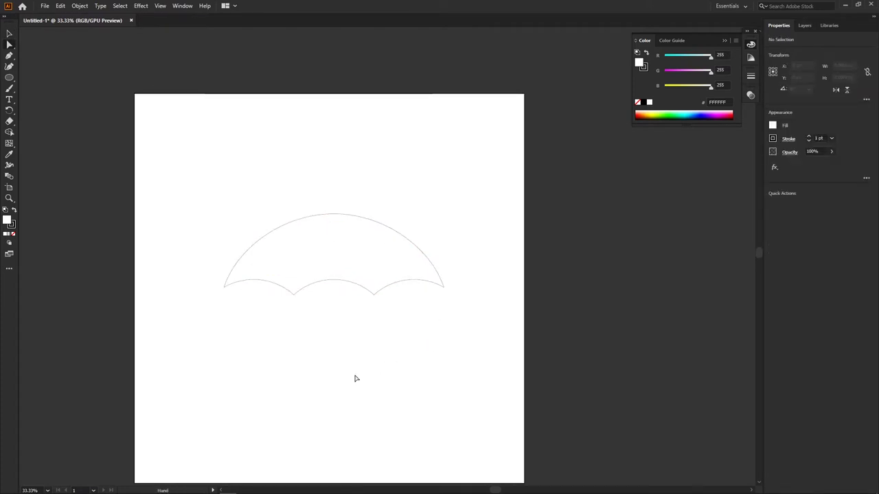
key(v)
click(363, 289)
mouse_move(364, 289)
mouse_down()
mouse_move(378, 239)
mouse_move(392, 268)
mouse_up()
Step: Draw a tall thin rectangle shaft under the canopy's centre
key(ctrl+h)
click(408, 299)
key(m)
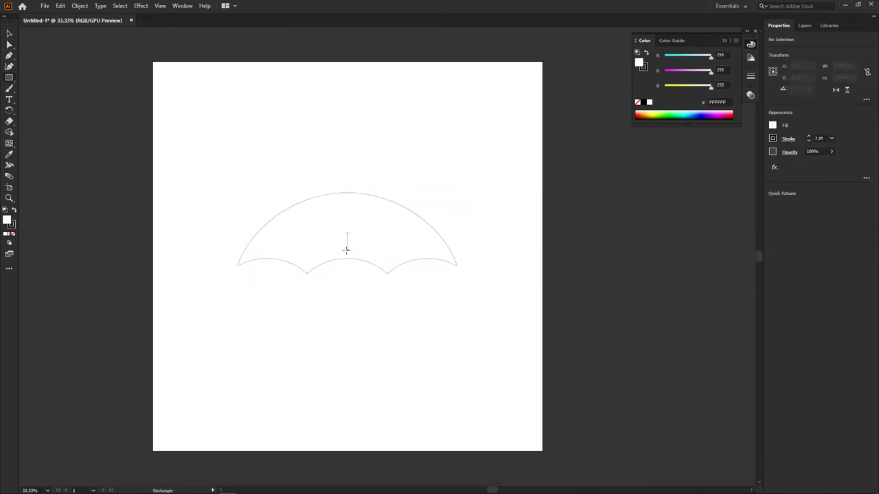
mouse_move(353, 309)
mouse_down()
mouse_move(347, 342)
mouse_move(341, 313)
mouse_up()
Step: Copy the shaft above the canopy, shorten it, and round it into a pill tip
drag(421, 186, 296, 296)
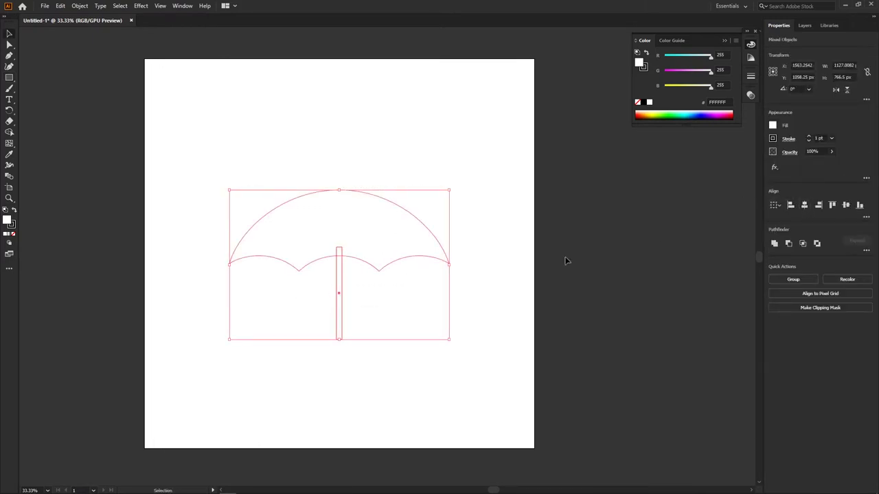
key(a)
click(339, 323)
drag(339, 302, 344, 172)
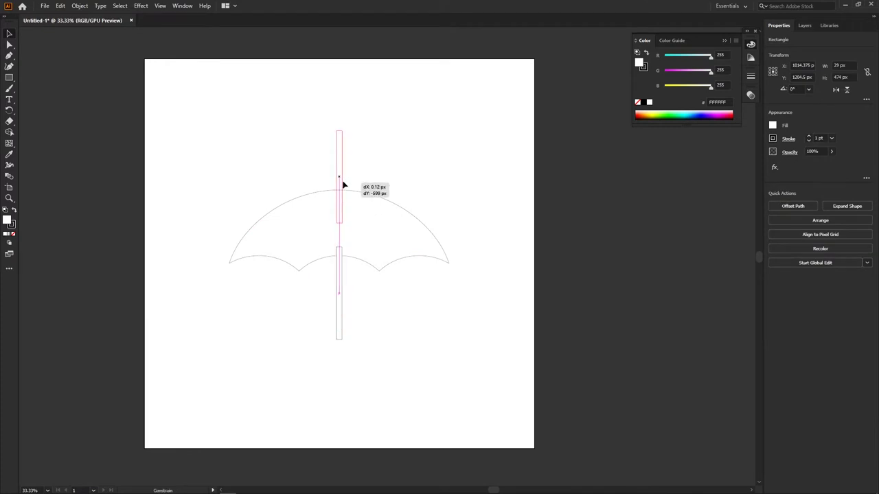
scroll(340, 115, up, 2)
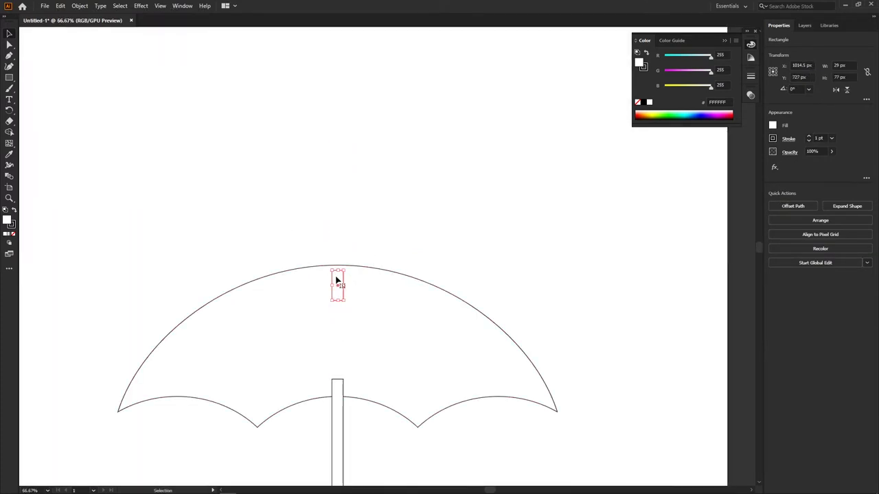
mouse_move(338, 117)
mouse_down()
mouse_move(338, 264)
mouse_move(338, 235)
mouse_up()
scroll(337, 259, up, 2)
click(355, 232)
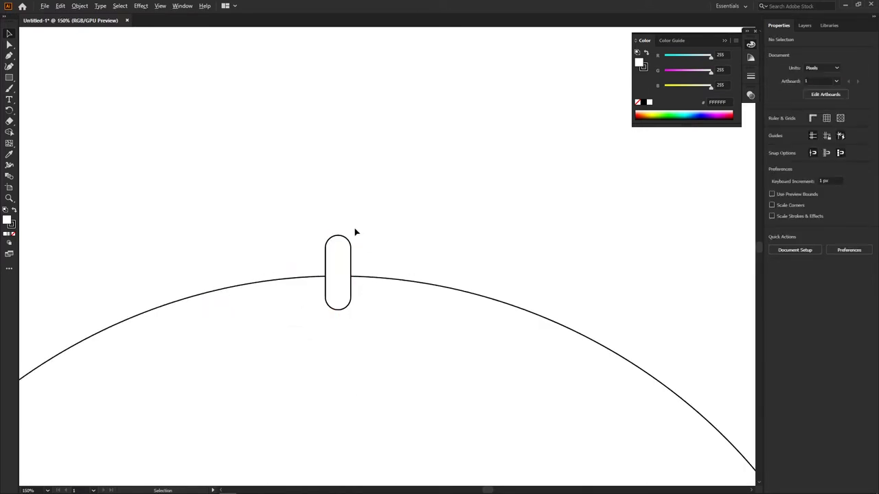
scroll(343, 224, down, 3)
click(341, 237)
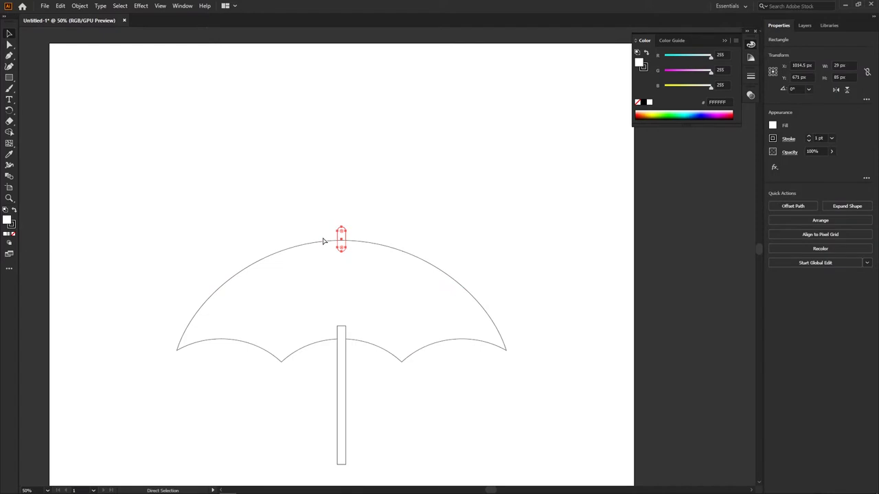
drag(322, 237, 311, 176)
Step: Resize a shaft piece into the wider 41.25 by 116 px handle
click(332, 340)
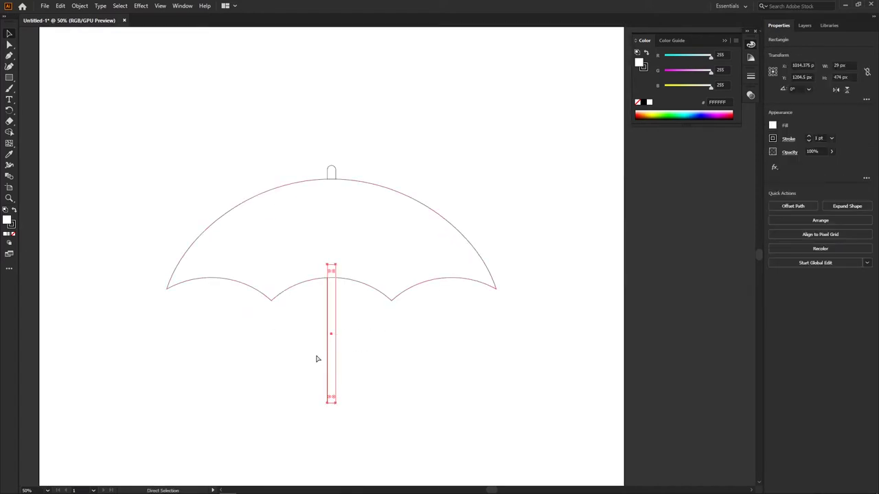
click(363, 355)
drag(363, 355, 392, 313)
drag(334, 346, 335, 343)
scroll(388, 331, up, 1)
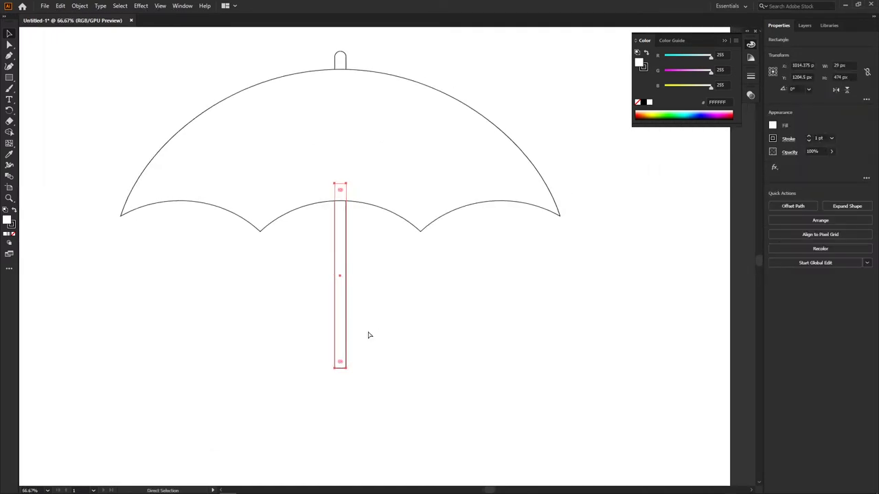
mouse_move(339, 184)
mouse_down()
mouse_move(329, 327)
mouse_move(351, 346)
mouse_move(341, 349)
mouse_move(341, 374)
mouse_up()
Step: Move the shaft and handle pieces slightly lower under the canopy
scroll(341, 348, up, 1)
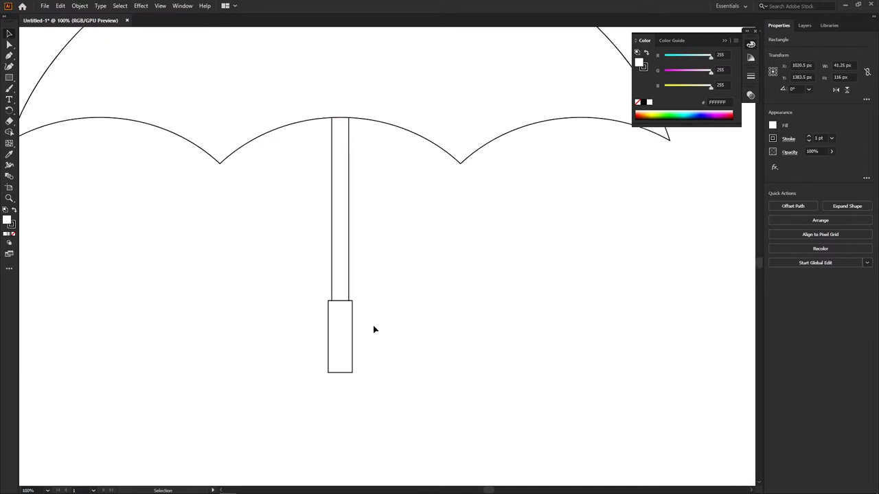
drag(373, 329, 341, 371)
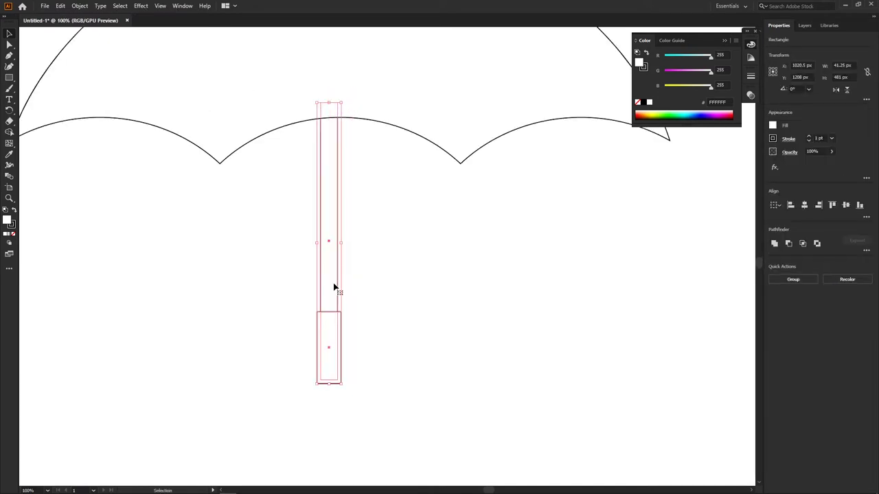
drag(341, 275, 340, 291)
click(373, 330)
scroll(373, 329, down, 1)
mouse_move(373, 329)
mouse_down()
mouse_move(318, 385)
mouse_move(341, 383)
mouse_up()
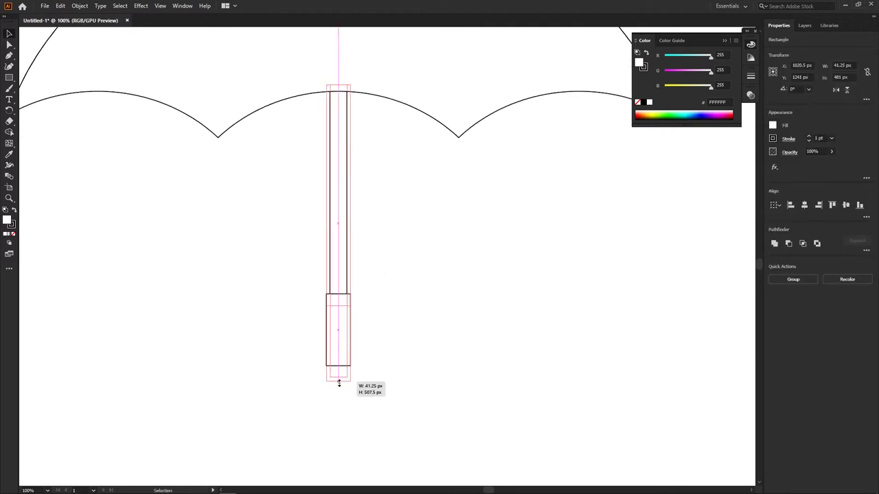
key(ctrl+minus)
key(ctrl+minus)
key(ctrl+minus)
click(373, 346)
drag(419, 227, 296, 397)
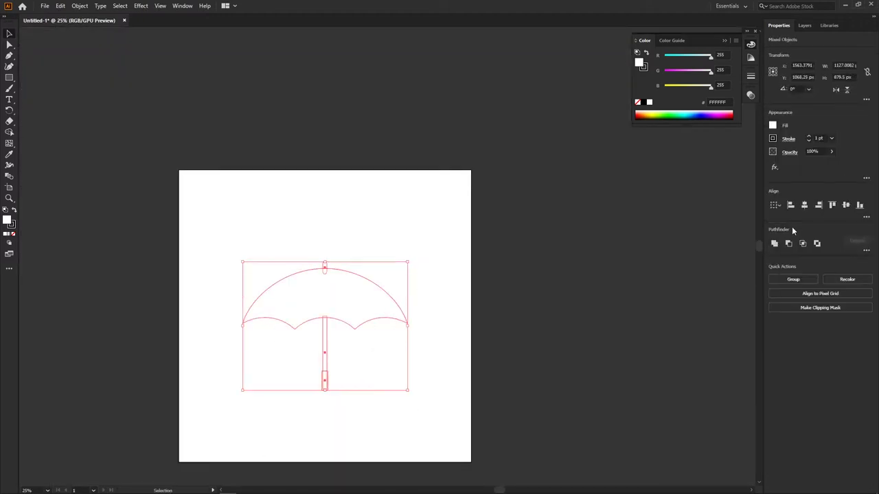
click(398, 353)
Step: Round all four corners of the handle rectangle with the live-corner widget
scroll(353, 356, up, 5)
scroll(310, 350, up, 1)
key(a)
click(310, 345)
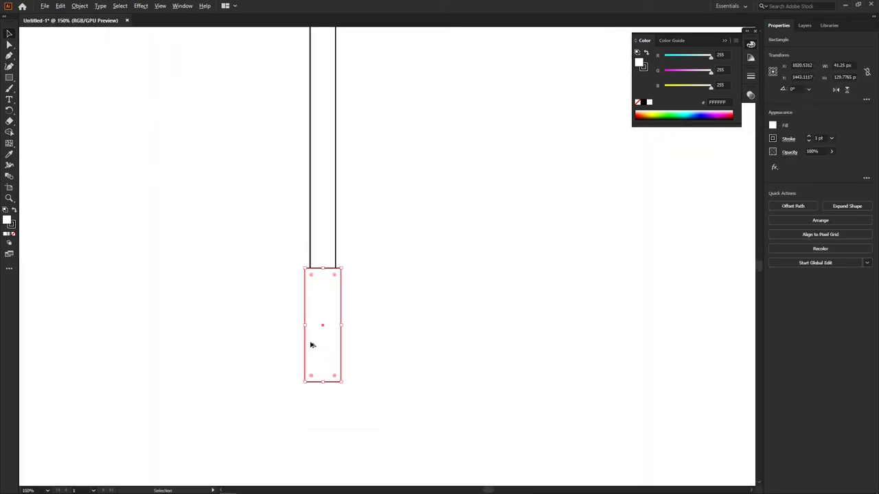
drag(336, 276, 330, 282)
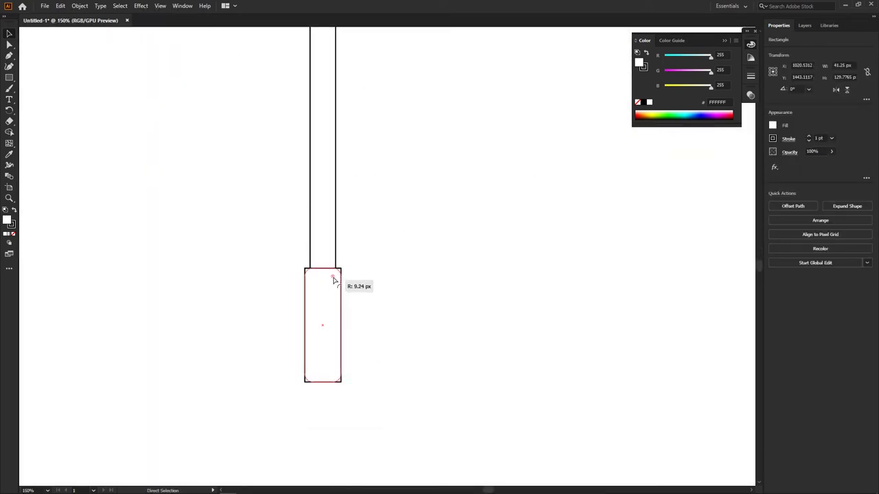
click(384, 295)
key(v)
scroll(376, 289, down, 2)
scroll(335, 372, up, 1)
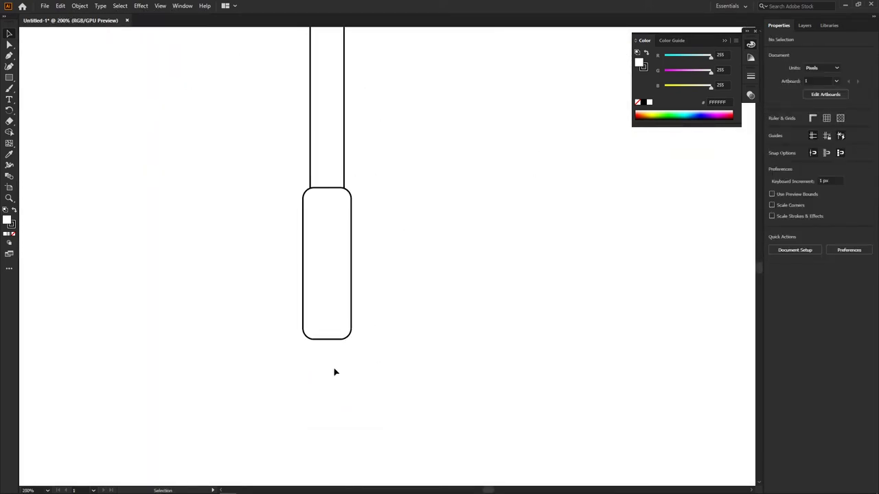
Step: Draw a curved loop path with the Pen from the handle's bottom edge
key(p)
scroll(334, 371, up, 1)
click(314, 323)
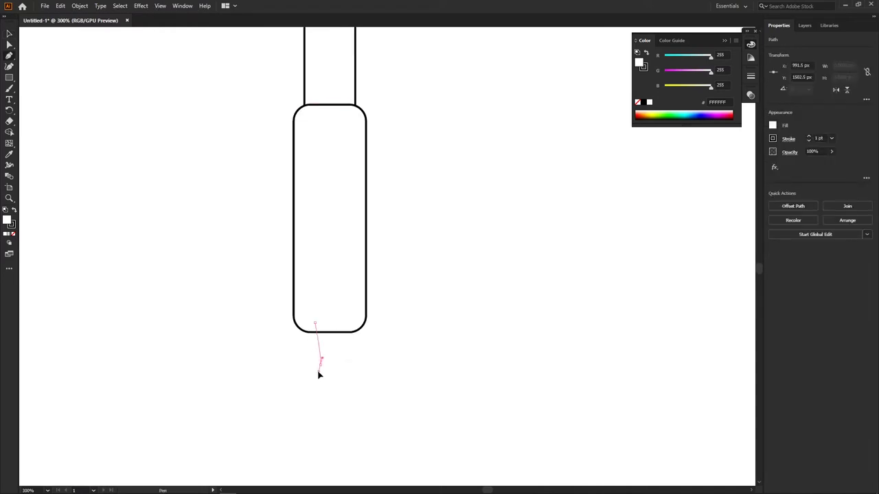
drag(315, 371, 308, 389)
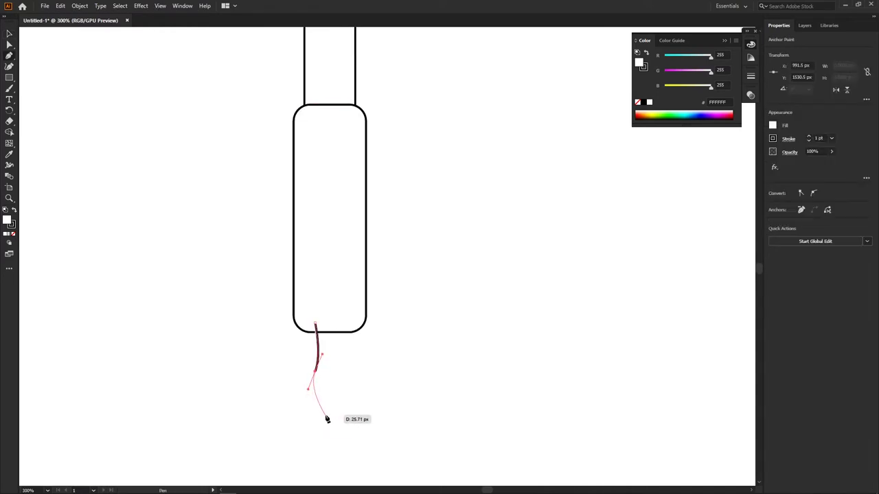
drag(346, 412, 345, 409)
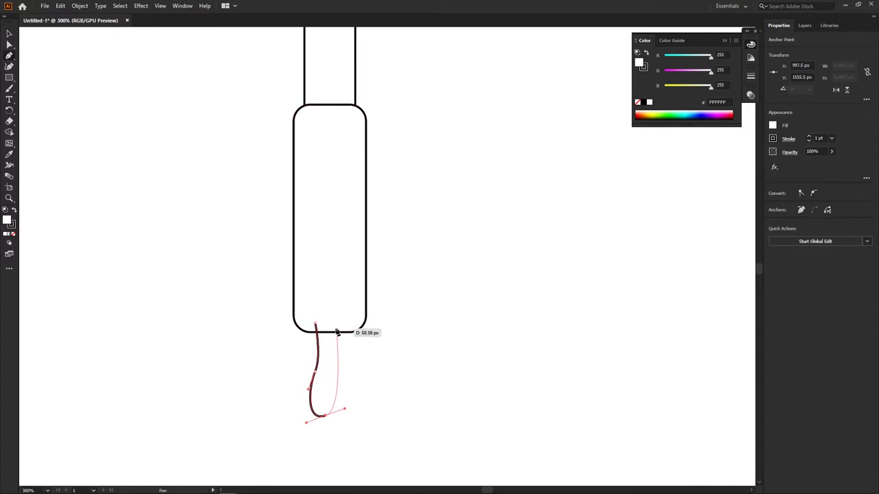
drag(335, 327, 344, 307)
key(v)
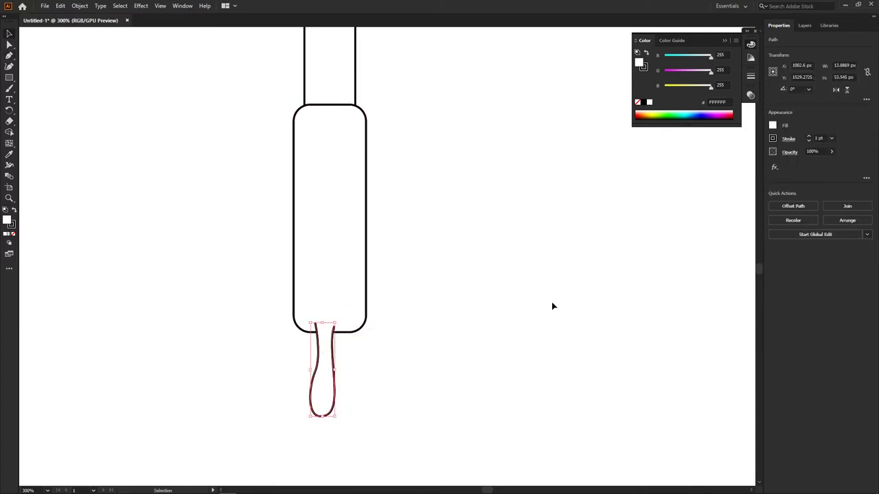
Step: Set the loop's fill to None and give its stroke a tapered width profile
click(638, 104)
click(392, 353)
click(333, 370)
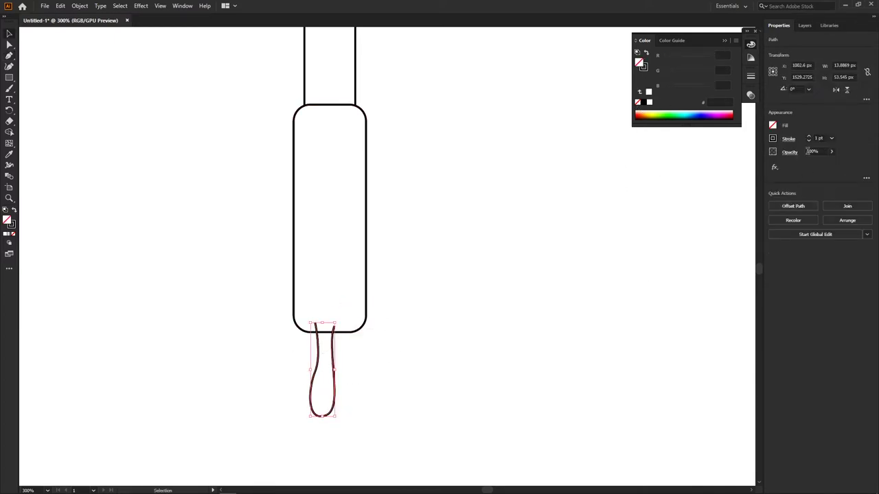
click(808, 136)
click(808, 136)
click(788, 138)
click(749, 285)
click(741, 309)
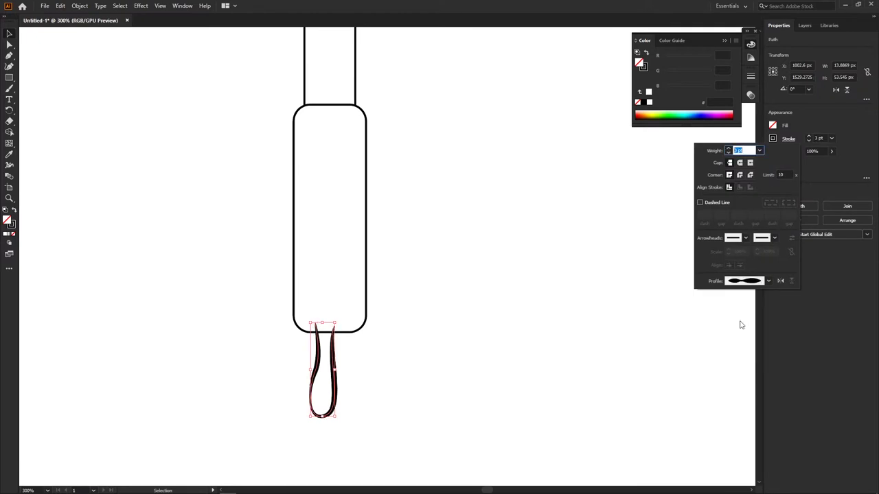
Step: Set the loop's stroke weight to 2 pt
click(378, 382)
click(313, 406)
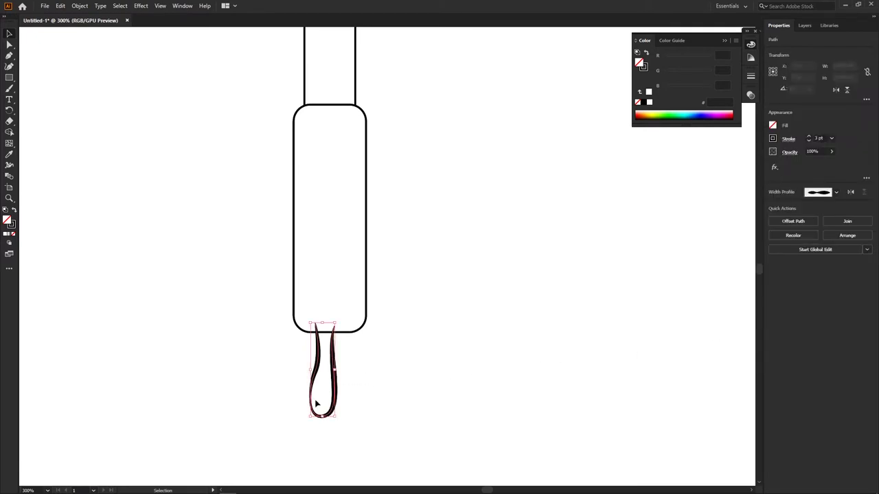
click(808, 141)
key(ctrl+h)
click(391, 379)
click(324, 389)
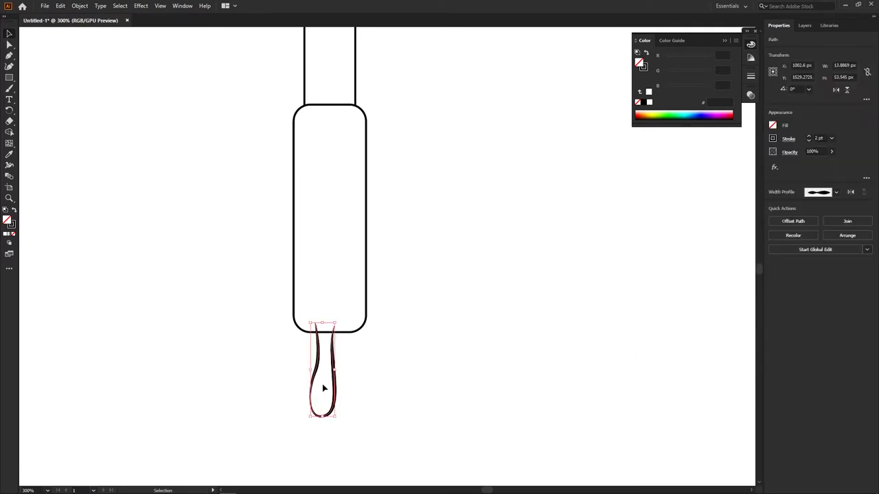
Step: Move the loop about 25 px to the left
key(v)
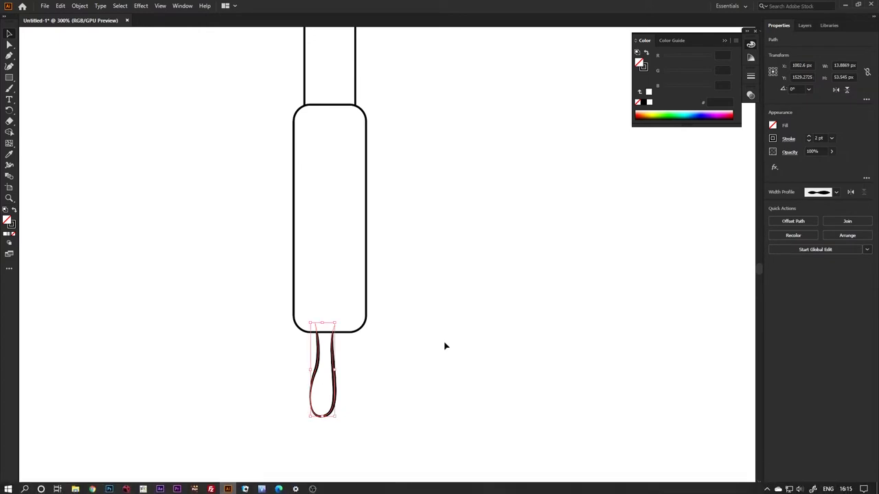
click(384, 371)
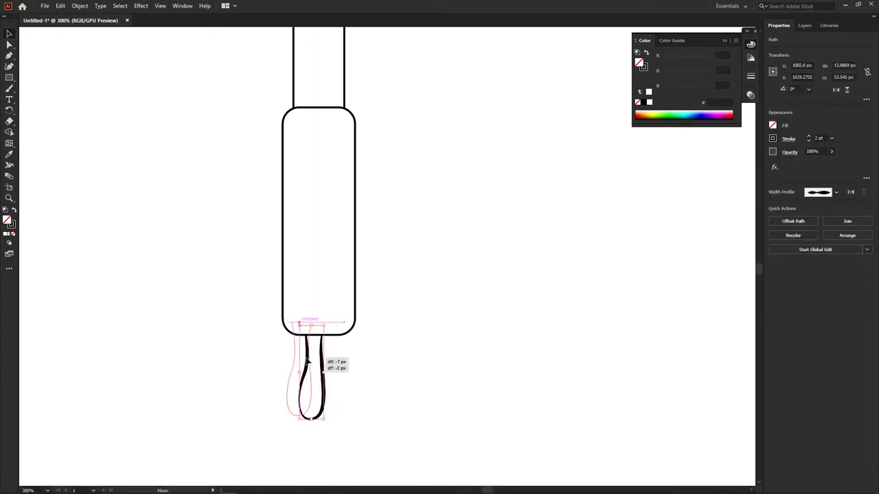
drag(322, 363, 305, 360)
click(316, 355)
scroll(316, 355, up, 1)
Step: Adjust the loop's upper anchor and left side into a narrow teardrop
key(a)
click(298, 313)
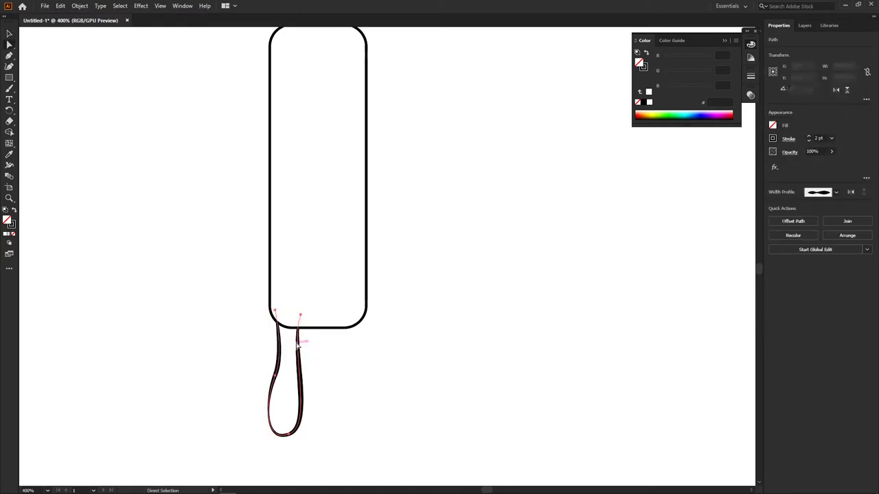
drag(304, 318, 290, 315)
drag(289, 284, 303, 283)
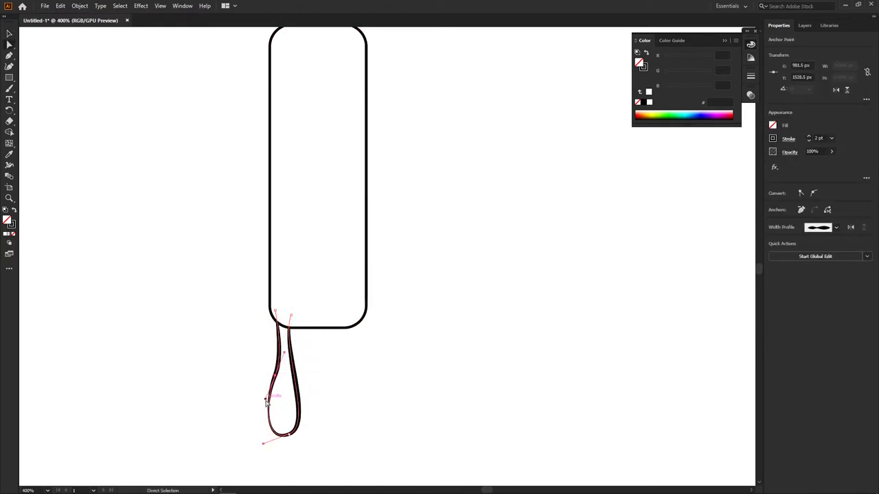
drag(266, 403, 271, 404)
click(318, 421)
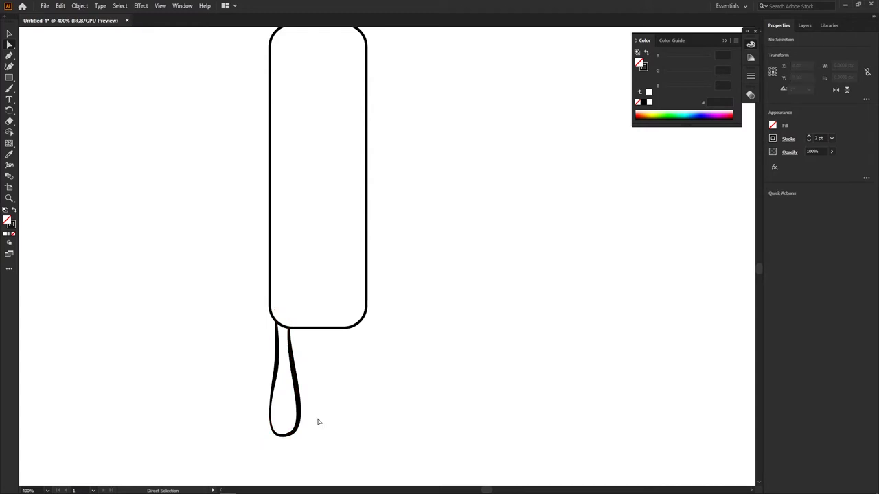
scroll(326, 405, down, 2)
scroll(331, 396, down, 1)
scroll(332, 396, down, 2)
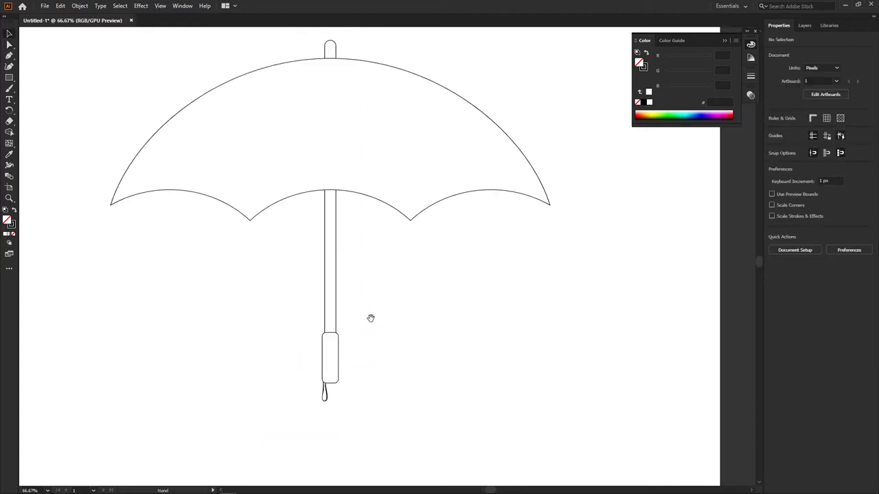
Step: Draw a curved rib from the canopy's top down to the left scallop point
drag(370, 318, 376, 363)
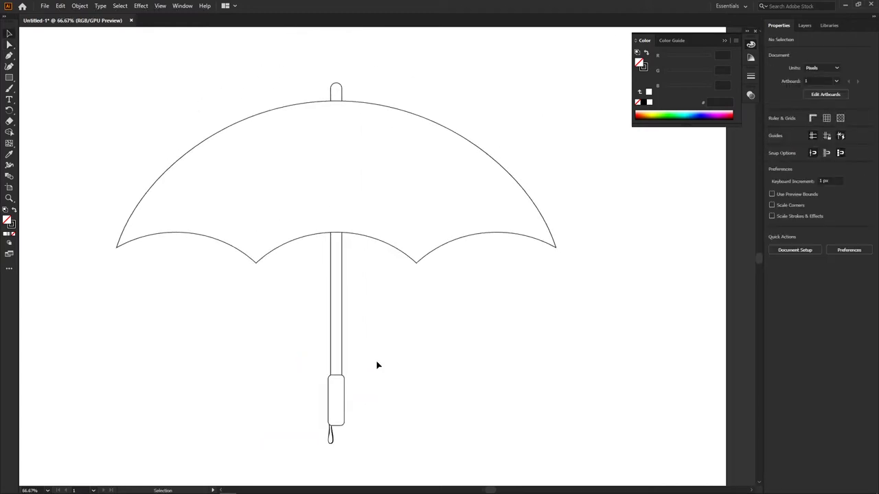
key(p)
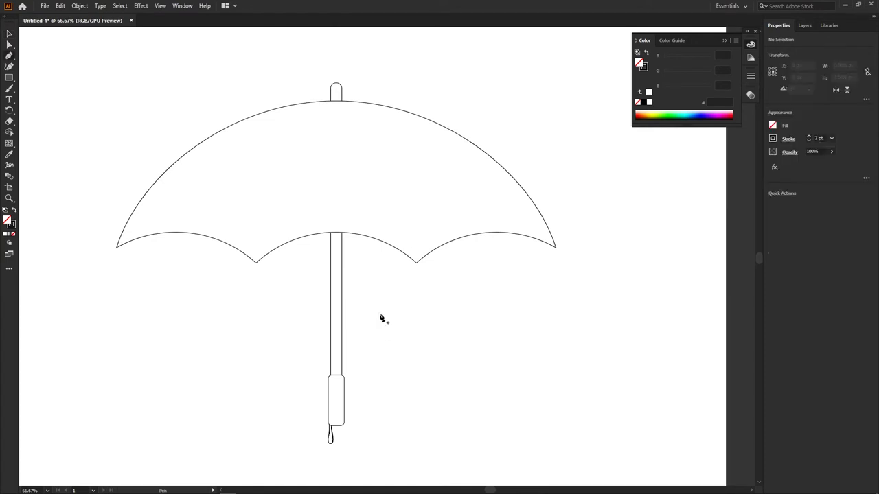
click(336, 101)
mouse_move(256, 263)
mouse_down()
mouse_move(261, 377)
mouse_move(252, 376)
mouse_up()
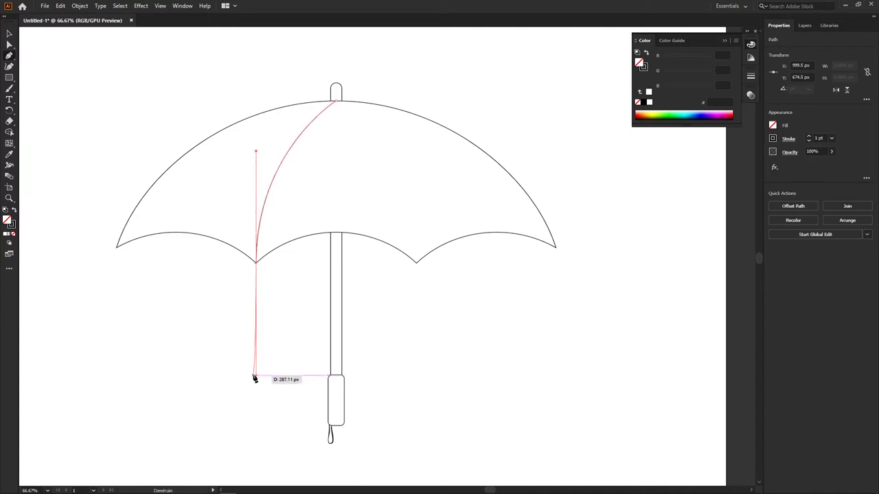
key(v)
Step: Mirror a copy of the rib and move it to the right canopy point
click(279, 352)
click(258, 215)
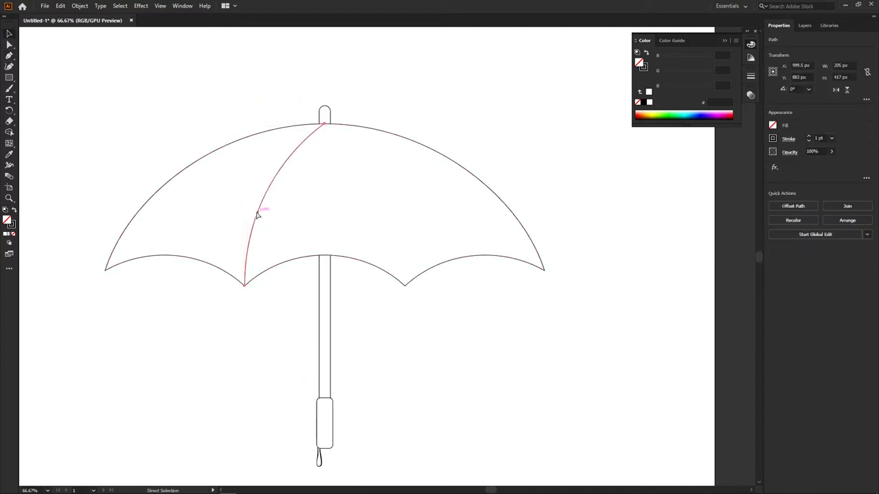
right_click(258, 215)
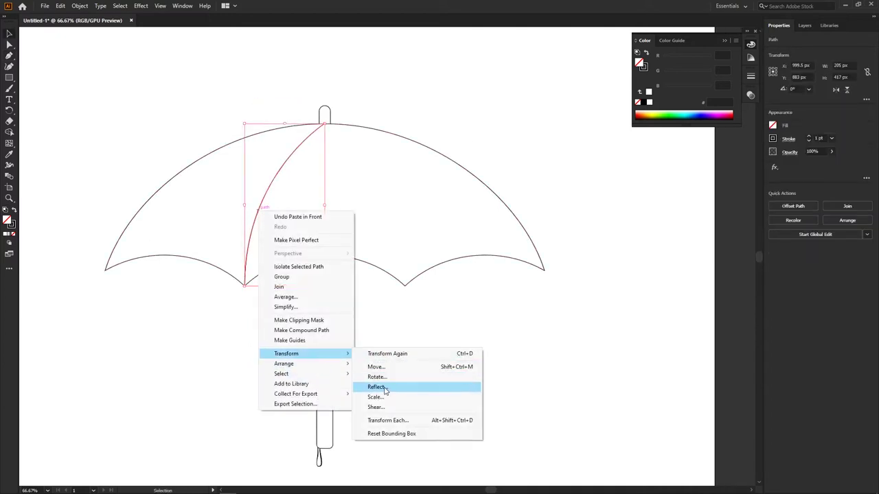
click(385, 389)
click(474, 298)
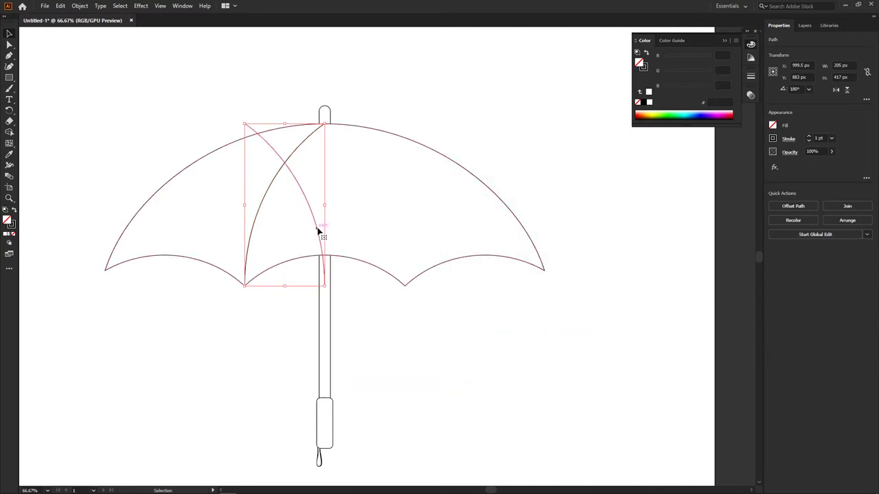
drag(318, 231, 396, 231)
click(452, 356)
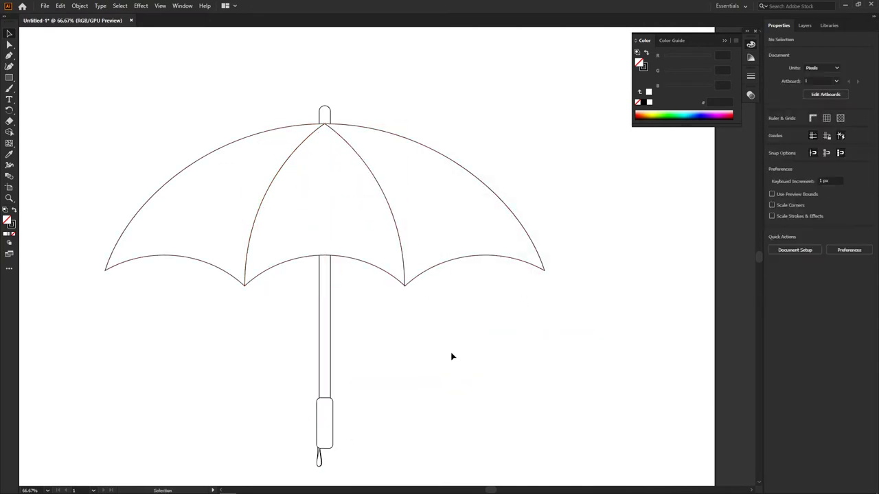
Step: Check both rib ends, then fit the whole umbrella outline in view
scroll(405, 281, up, 2)
scroll(404, 281, up, 2)
drag(382, 194, 428, 433)
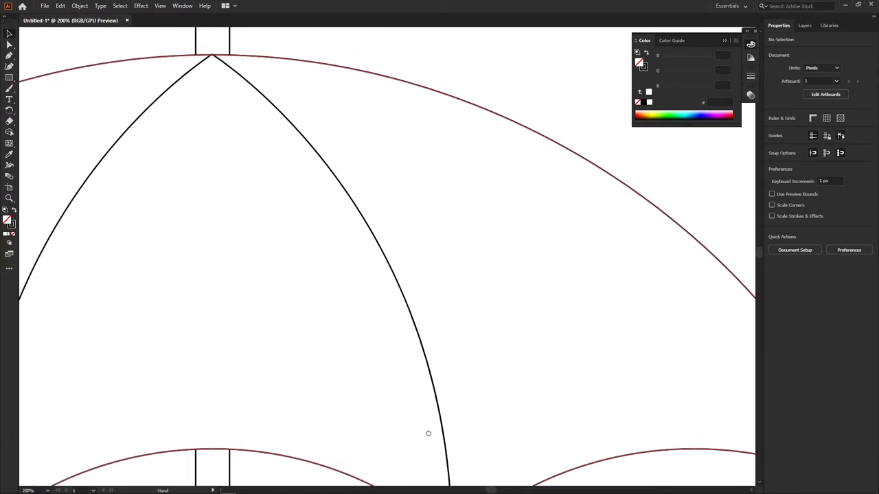
click(422, 341)
drag(449, 408, 424, 257)
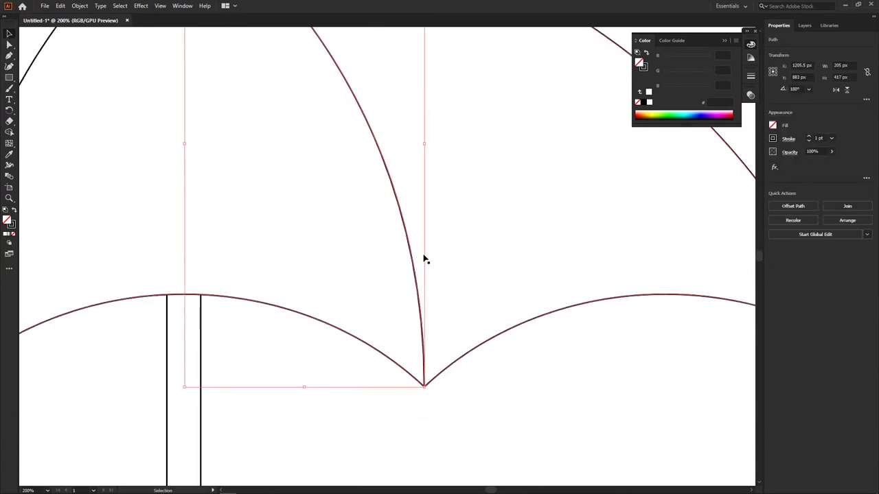
click(446, 397)
scroll(411, 402, down, 3)
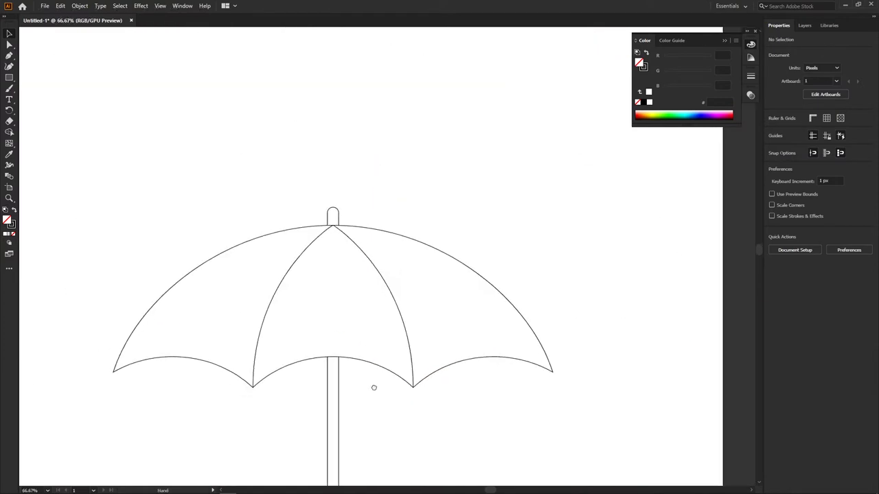
mouse_move(373, 386)
mouse_down()
mouse_move(371, 184)
mouse_move(385, 294)
mouse_up()
Step: Duplicate the canopy to the right and stretch the copy slightly taller
scroll(378, 304, down, 2)
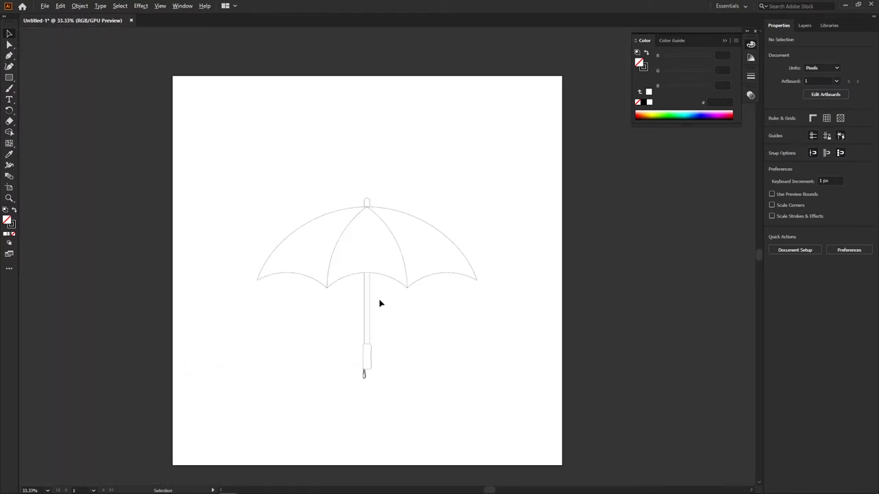
scroll(371, 295, up, 1)
click(401, 240)
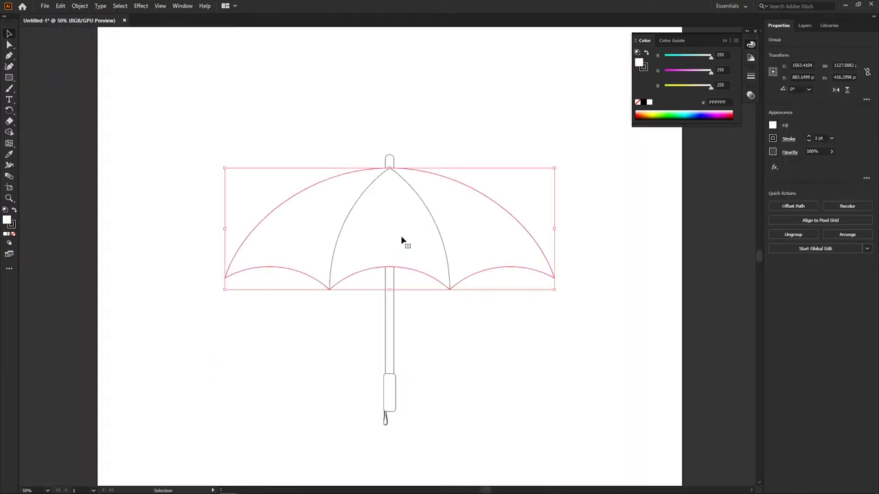
drag(394, 240, 425, 239)
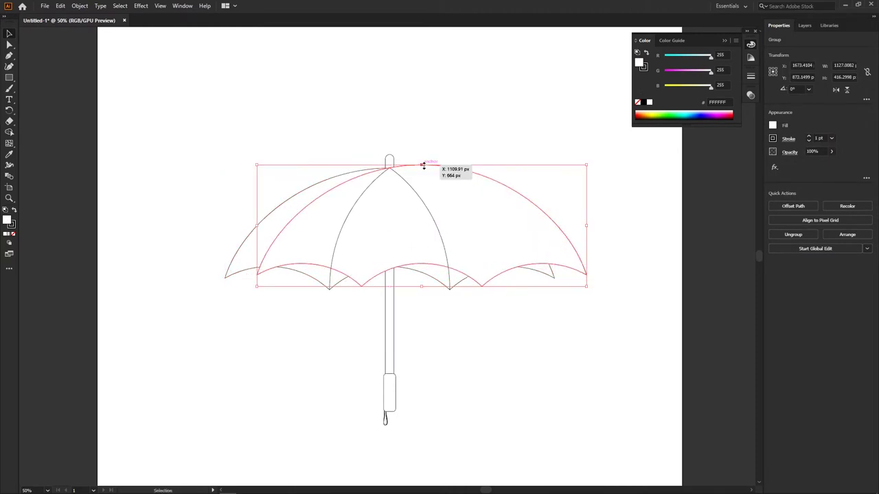
drag(422, 164, 422, 154)
drag(504, 209, 513, 207)
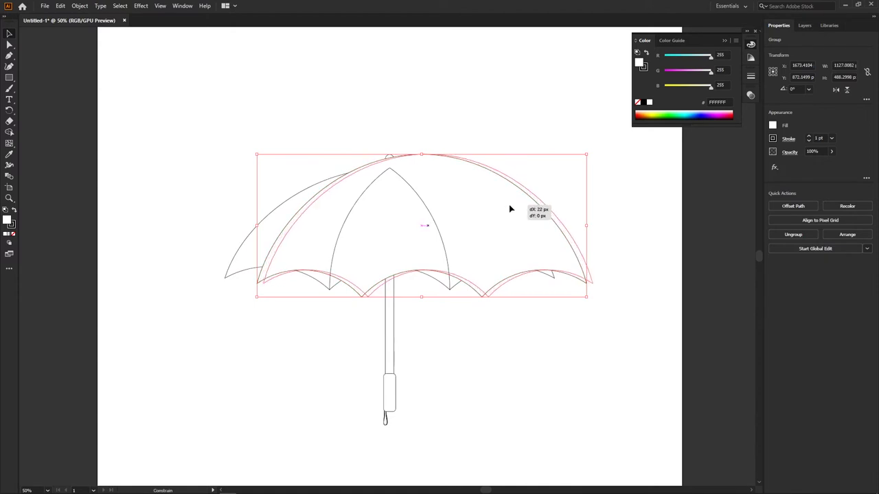
click(530, 163)
Step: Unite the original and copied canopies into one shape with Pathfinder
drag(456, 222, 452, 211)
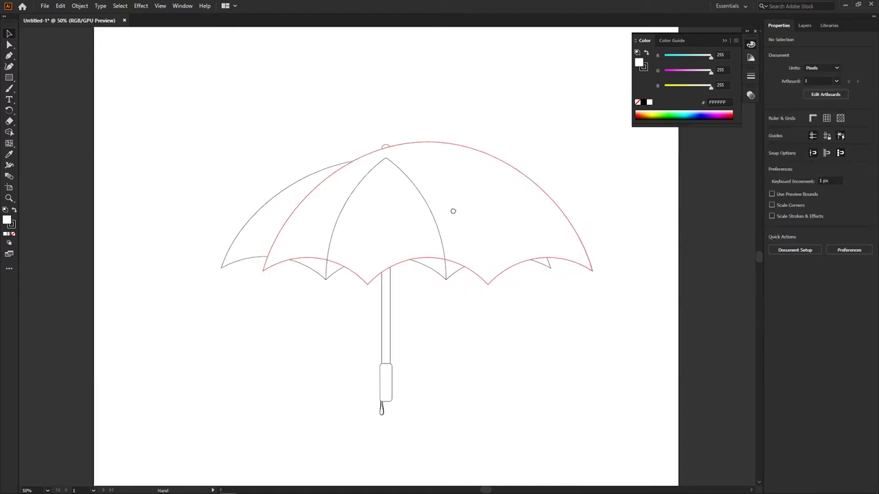
click(273, 219)
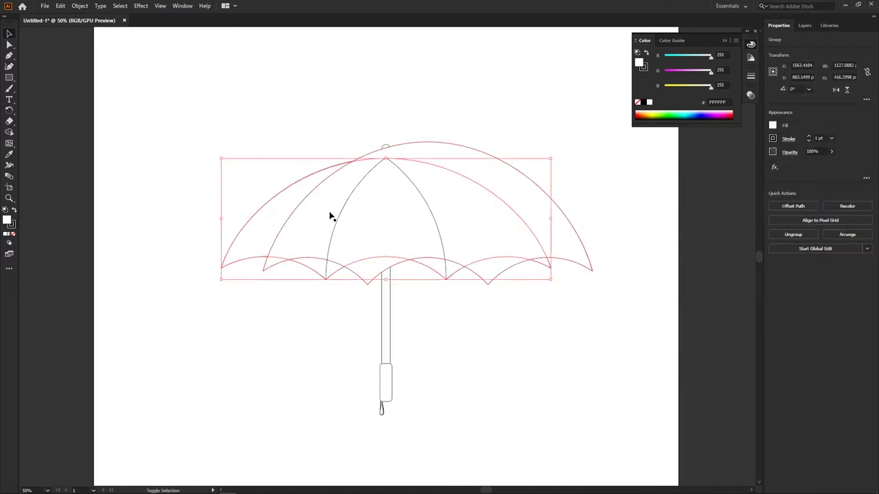
shift+click(332, 216)
key(ctrl+g)
click(774, 243)
click(669, 245)
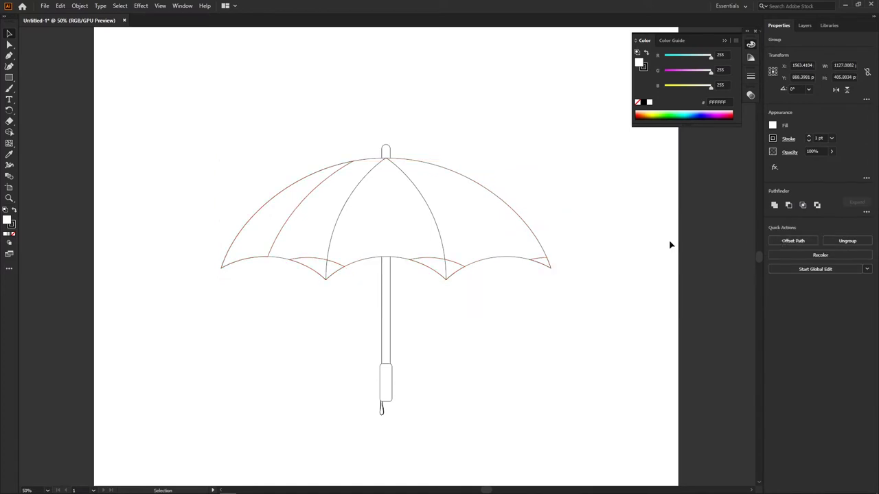
Step: Inspect the merged outline's stray arc and right-tip anchor with Direct Selection
key(ctrl+equal)
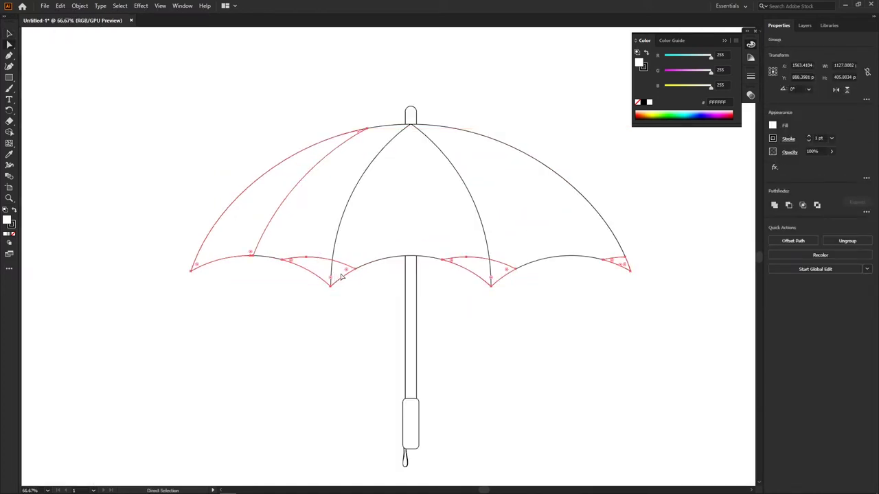
key(a)
click(356, 273)
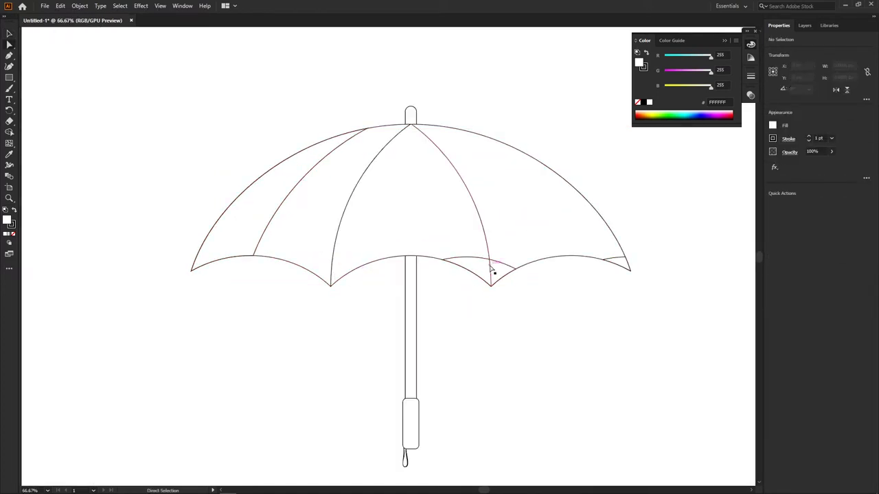
click(516, 273)
click(598, 269)
click(626, 259)
click(630, 263)
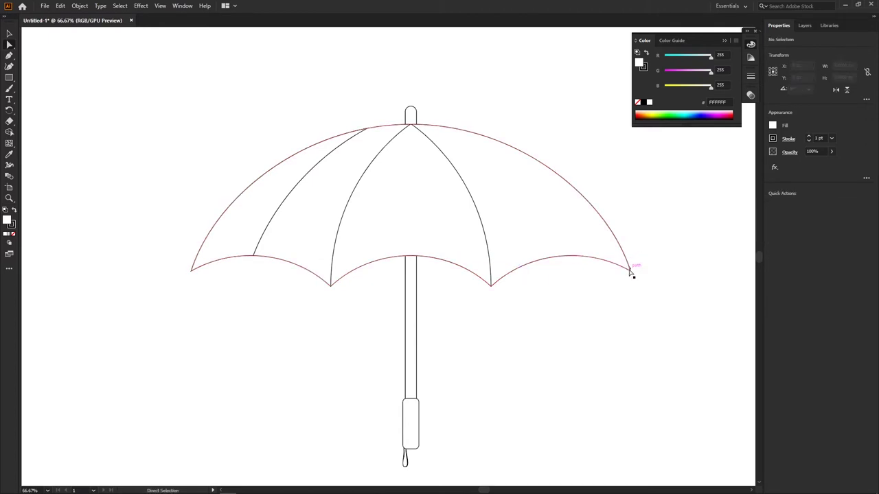
click(630, 271)
scroll(630, 272, up, 3)
click(633, 275)
scroll(483, 291, down, 2)
scroll(275, 220, down, 2)
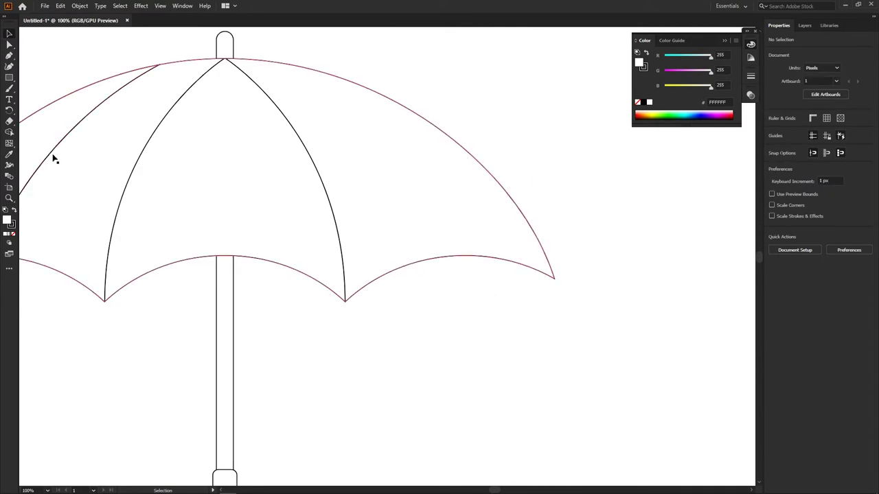
Step: Pan back until the whole merged umbrella fits in view
click(52, 154)
drag(53, 154, 267, 176)
scroll(267, 176, down, 1)
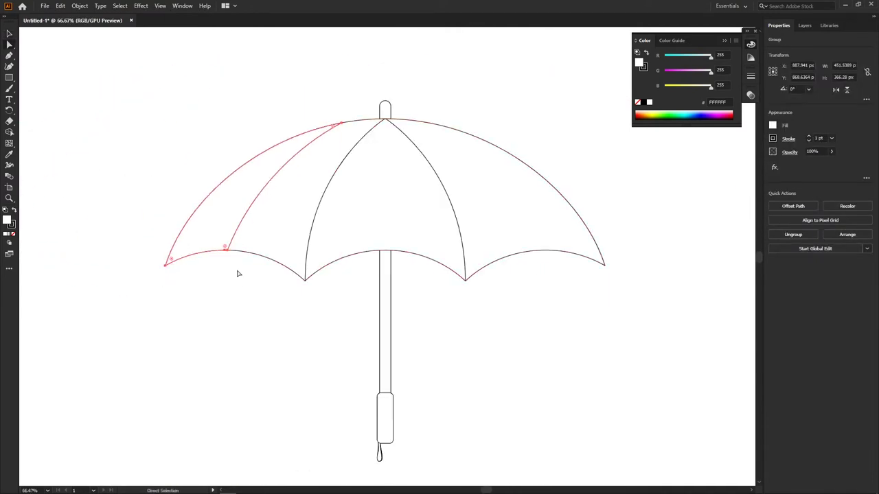
click(238, 275)
drag(326, 210, 304, 226)
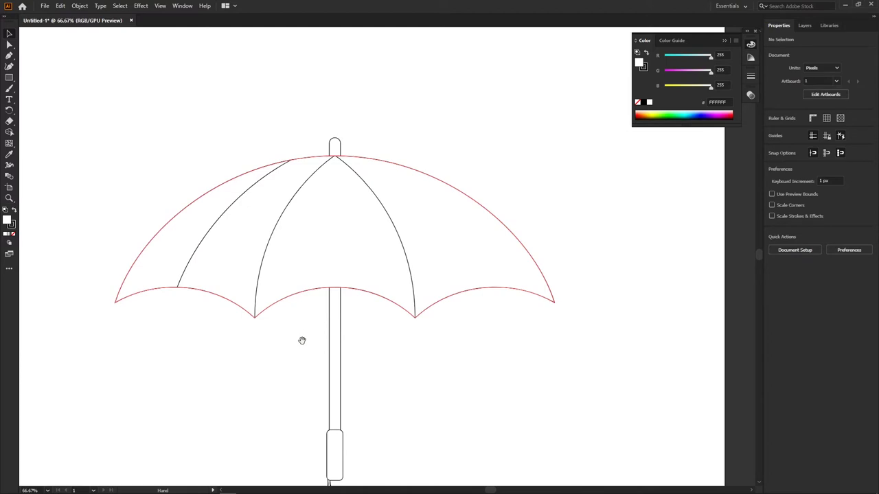
drag(302, 340, 298, 284)
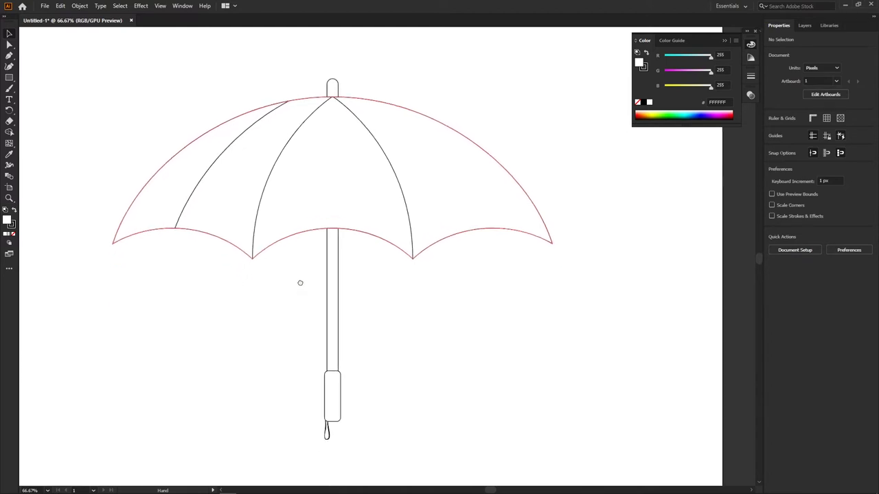
Step: Show the Color layer's swatches and eyedropper orange onto the umbrella outline
scroll(288, 289, down, 1)
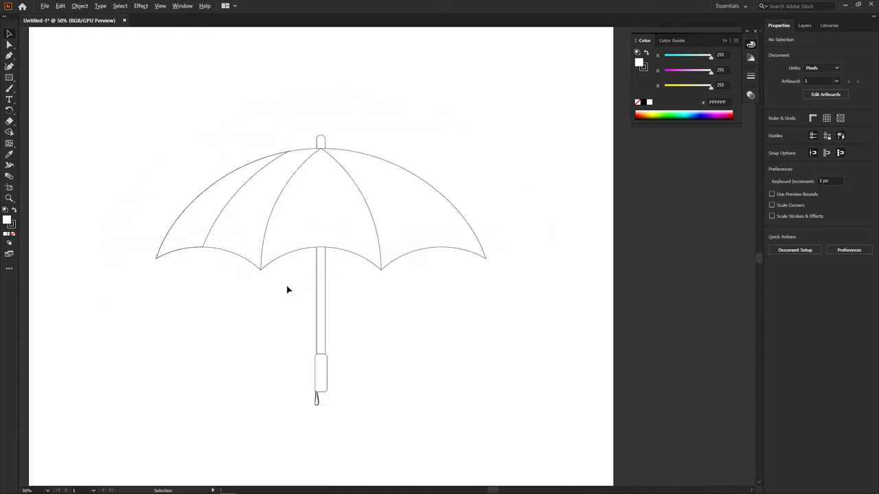
drag(252, 296, 309, 290)
click(802, 26)
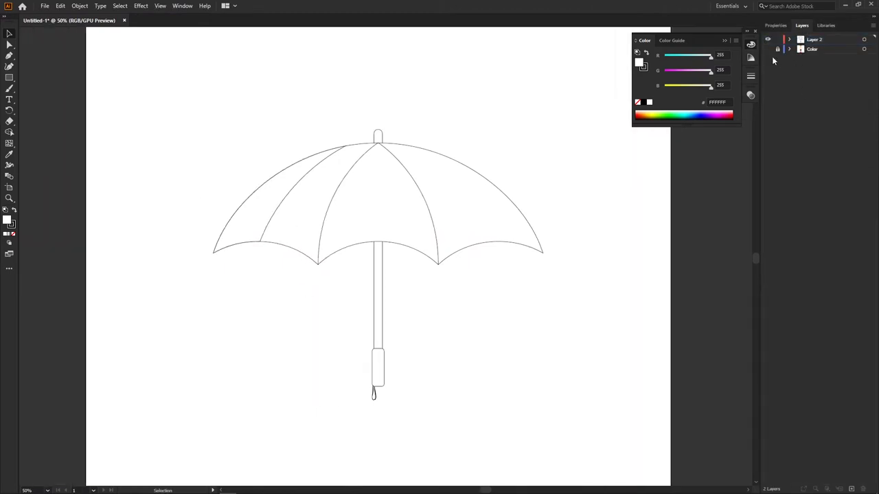
click(514, 251)
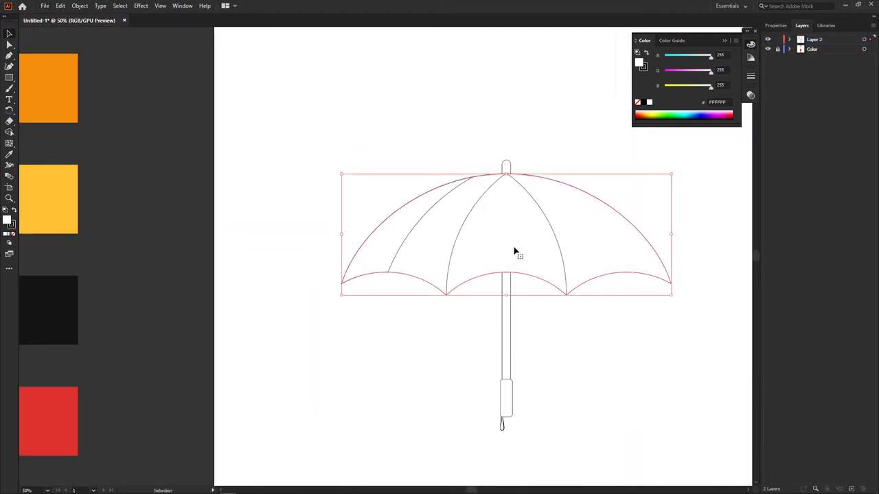
key(i)
click(58, 103)
Step: Undo the orange fill so the canopy stays unfilled, and recentre the umbrella
scroll(241, 239, down, 1)
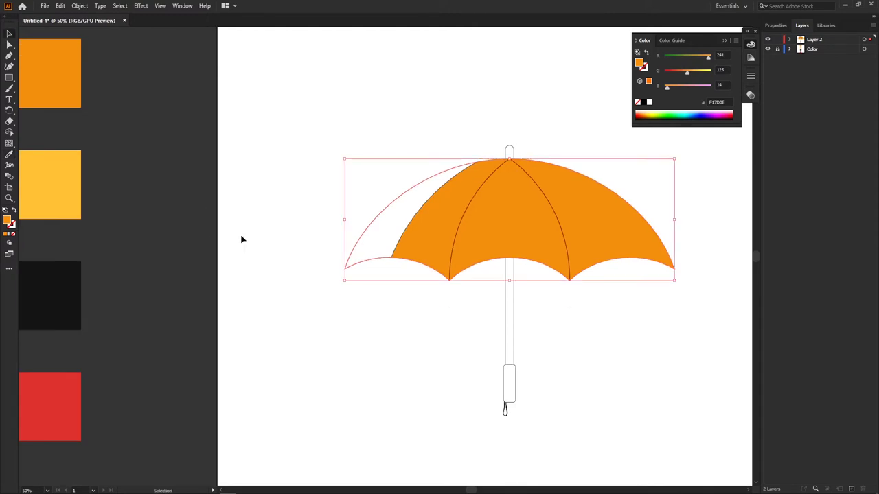
drag(231, 251, 230, 258)
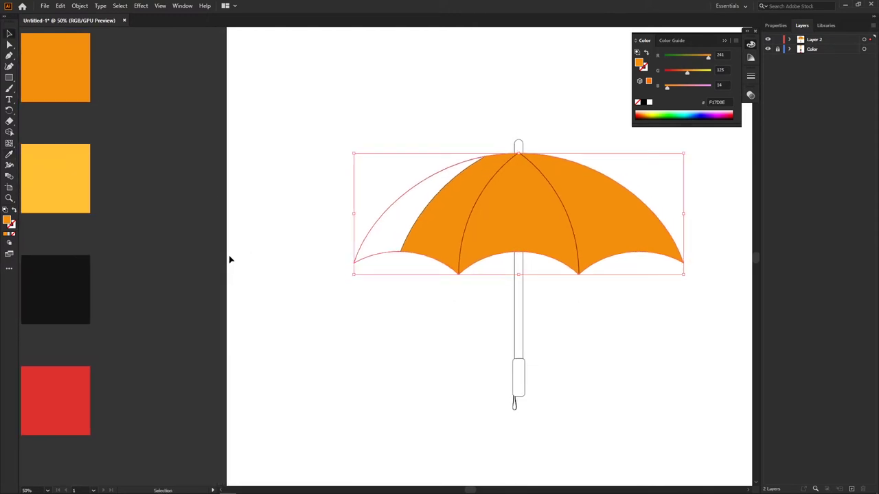
key(ctrl+z)
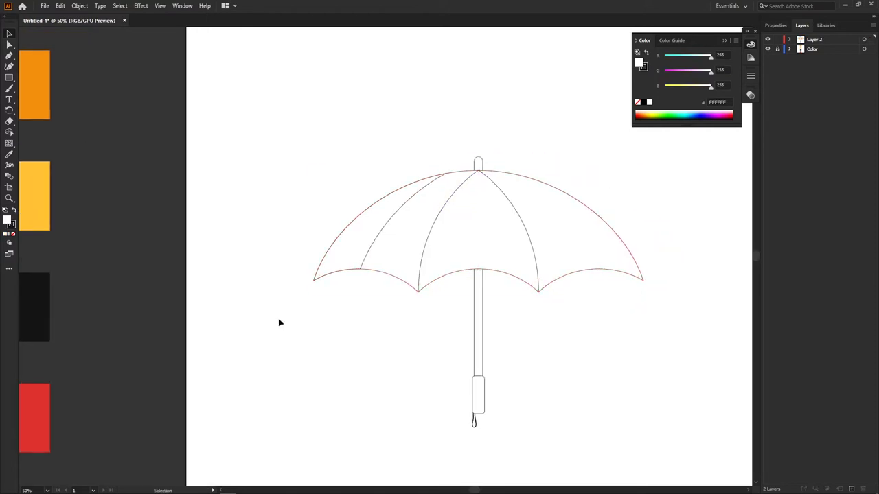
scroll(321, 303, down, 1)
scroll(371, 282, up, 1)
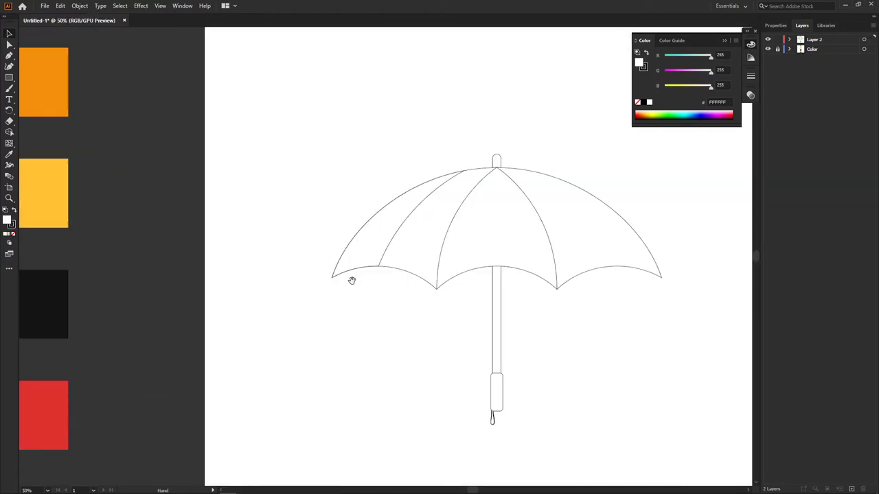
drag(421, 290, 287, 296)
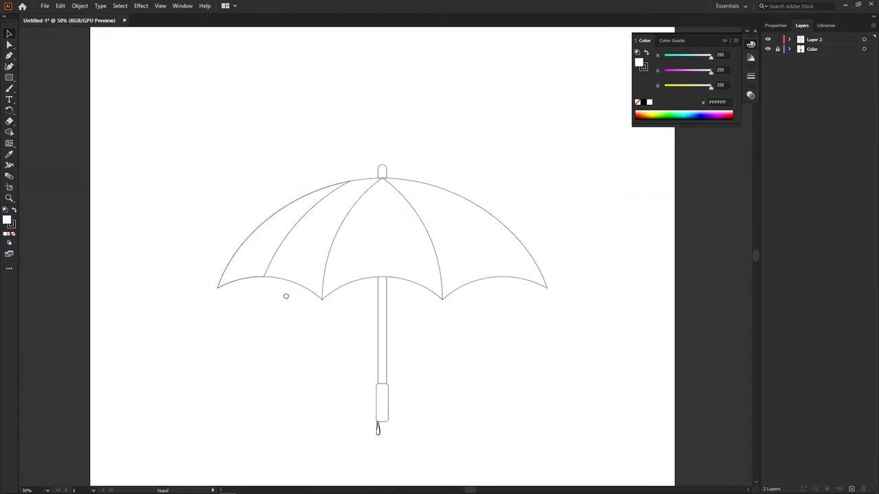
Step: Join the two middle ribs' bottom anchors with a connecting segment
click(438, 261)
shift+click(330, 257)
scroll(381, 261, up, 2)
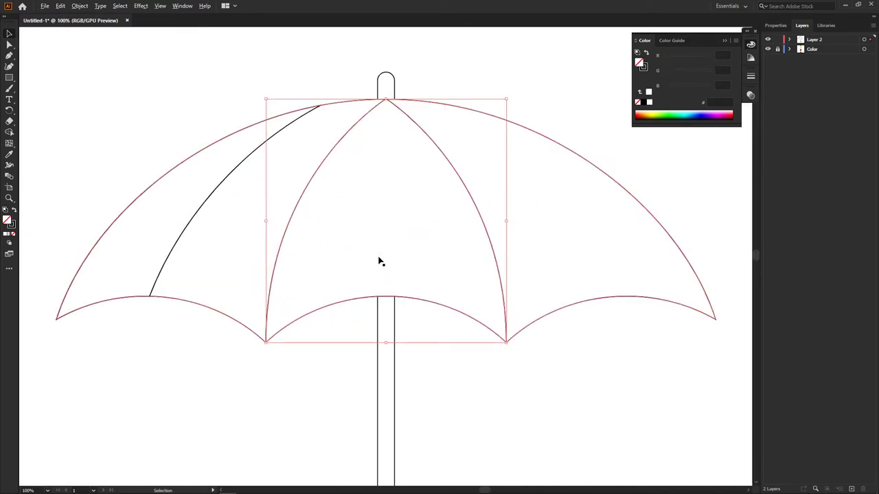
click(379, 262)
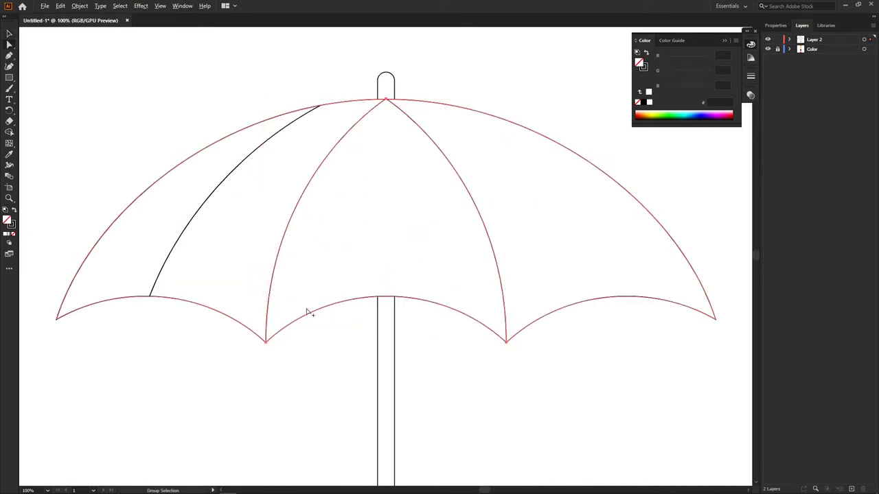
scroll(302, 319, up, 1)
key(a)
click(249, 349)
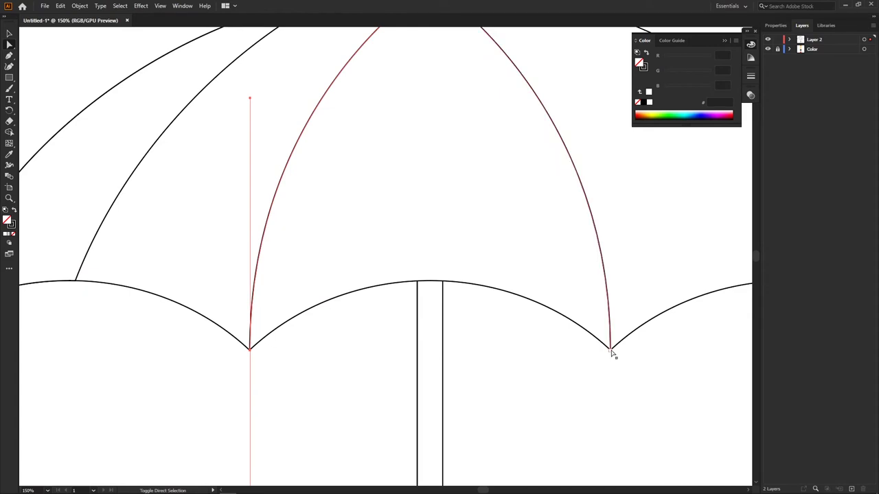
shift+click(611, 349)
key(ctrl+j)
Step: Try joining the rib ends at the canopy apex, dismissing the join alert
drag(497, 240, 497, 412)
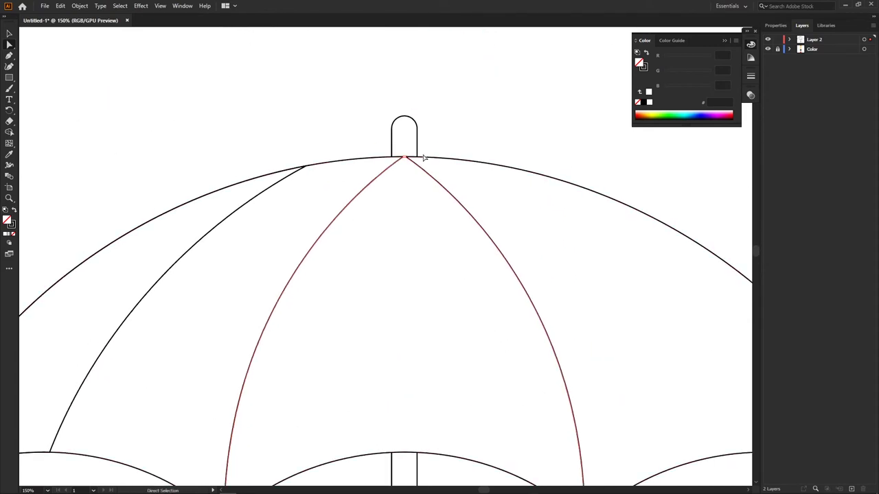
scroll(398, 141, up, 5)
click(397, 147)
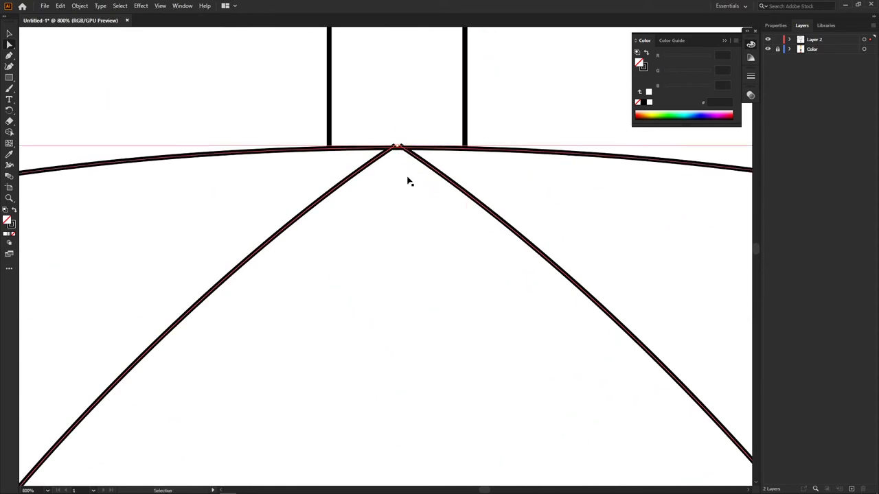
key(ctrl+j)
click(525, 264)
scroll(391, 161, up, 4)
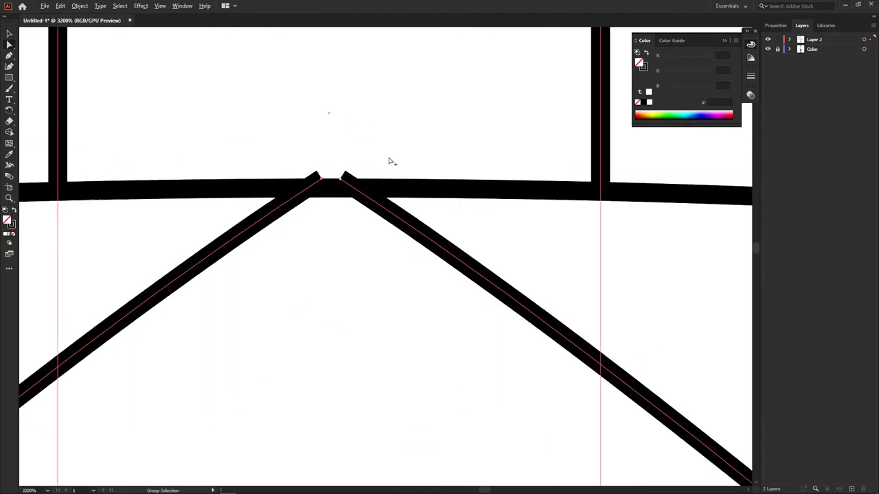
key(a)
click(355, 199)
Step: Merge the canopy and middle ribs into a standalone middle panel shape
key(ctrl+1)
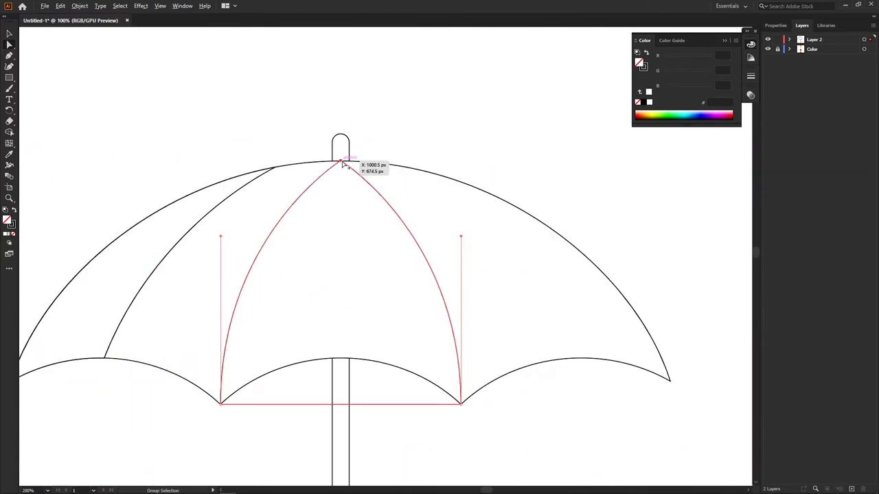
click(466, 200)
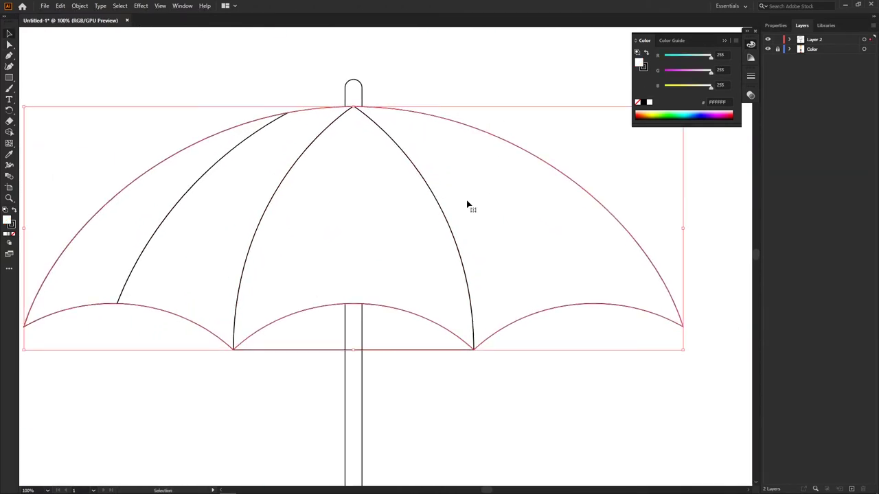
key(a)
key(v)
shift+click(474, 319)
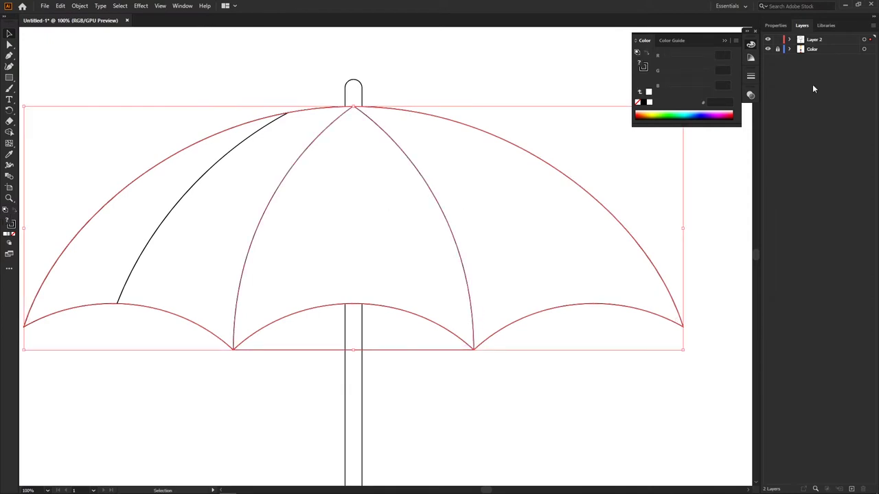
click(779, 26)
click(802, 244)
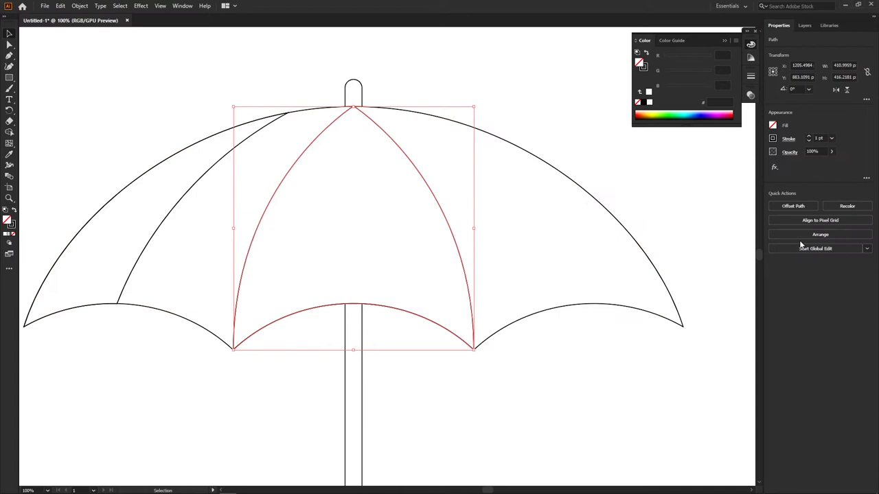
click(546, 397)
click(450, 232)
scroll(435, 243, down, 2)
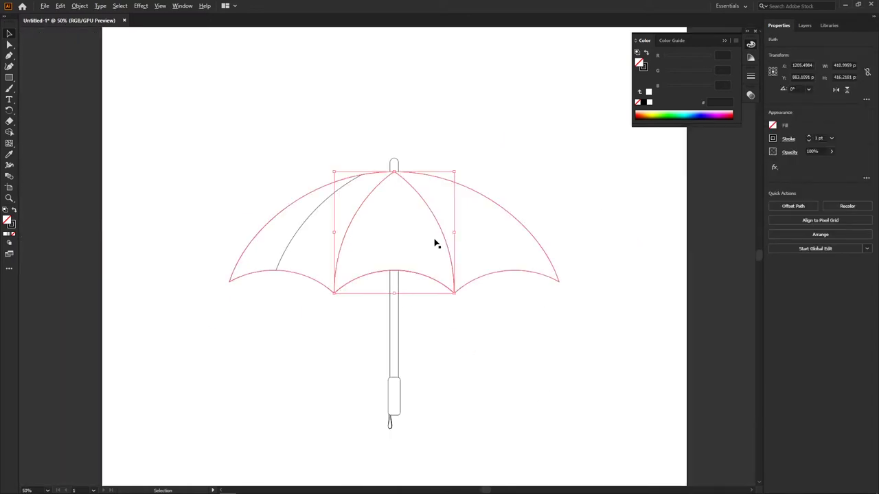
drag(435, 244, 495, 254)
Step: Fill the middle panel with the yellow swatch and the other canopy panels orange
key(i)
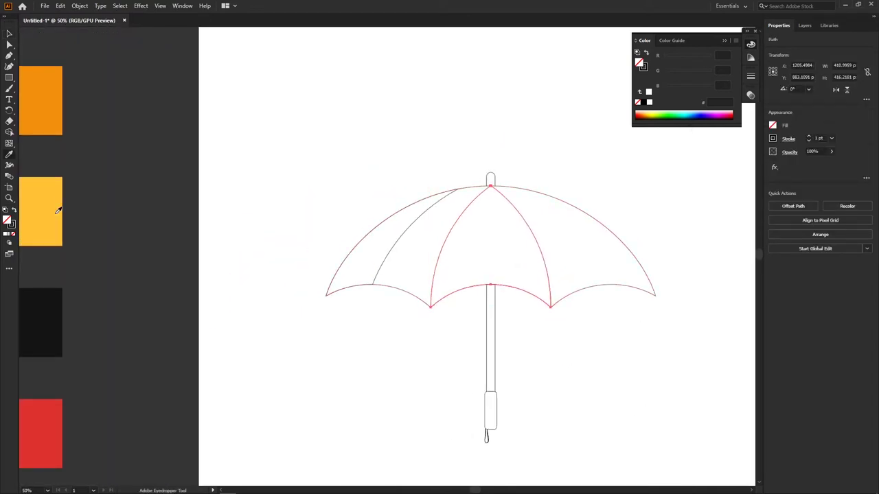
click(58, 212)
key(ctrl+shift+a)
key(v)
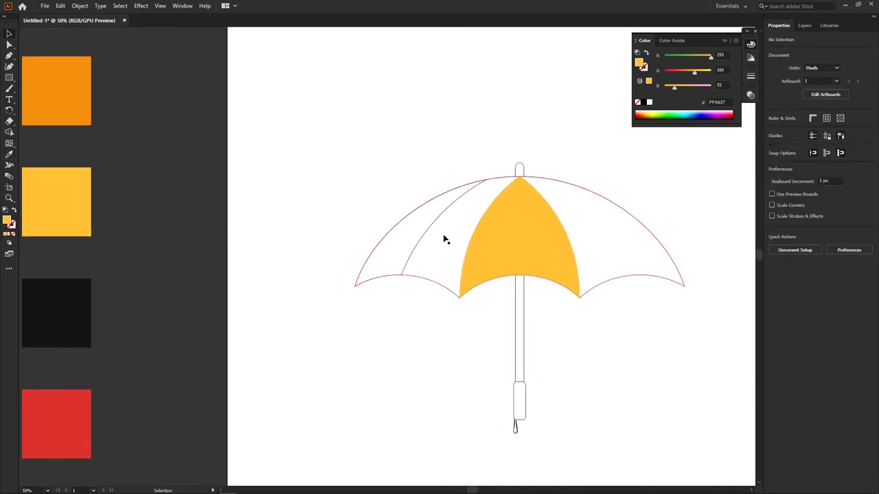
click(445, 240)
key(i)
click(69, 110)
key(ctrl+shift+a)
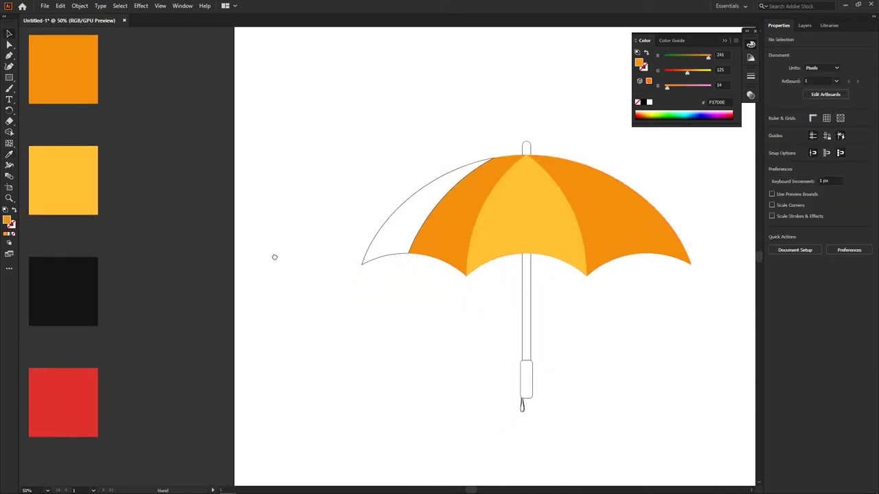
Step: Shade the left panel: black fill, no stroke, 20% opacity
drag(535, 226, 493, 225)
key(v)
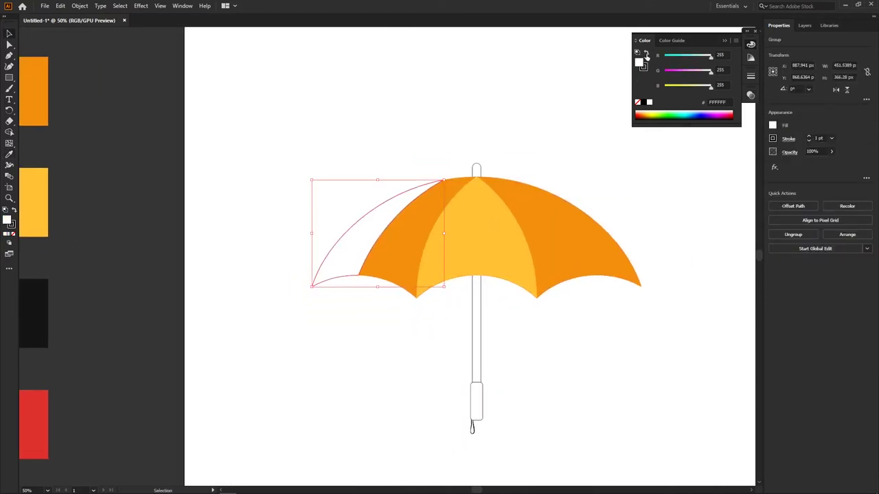
click(645, 53)
click(644, 67)
click(637, 102)
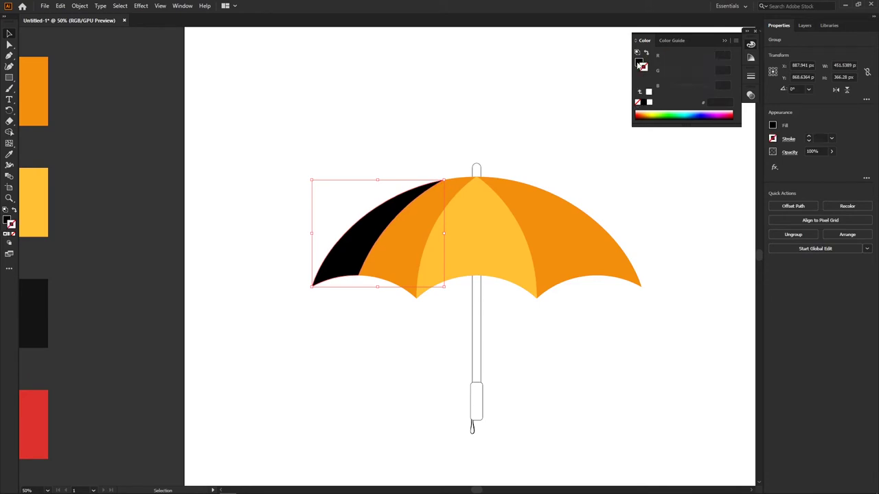
click(750, 95)
text(20)
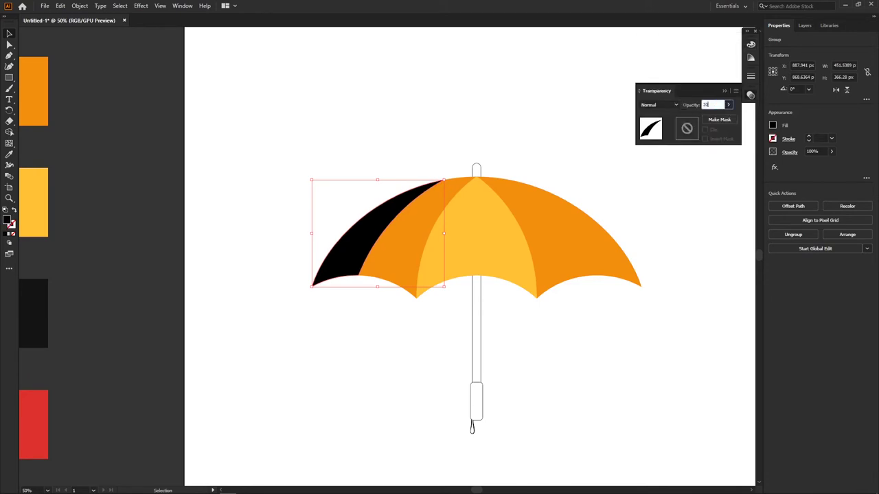
key(Return)
click(516, 142)
Step: Colour the top cap and shaft dark grey 282828
key(ctrl+minus)
key(ctrl+plus)
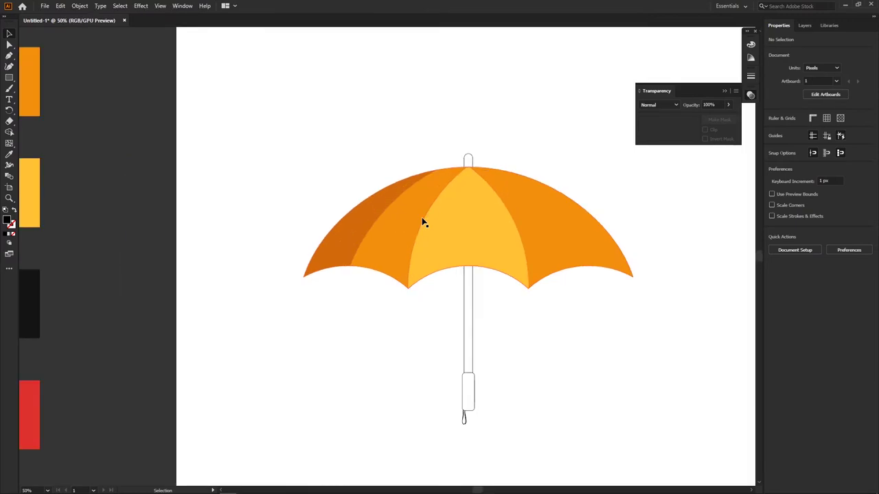
drag(424, 222, 500, 206)
click(547, 144)
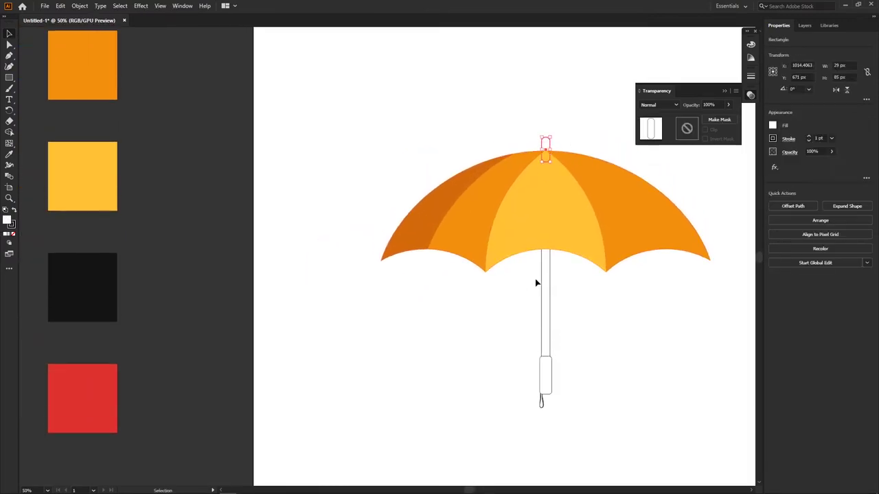
shift+click(545, 279)
key(i)
click(100, 283)
key(v)
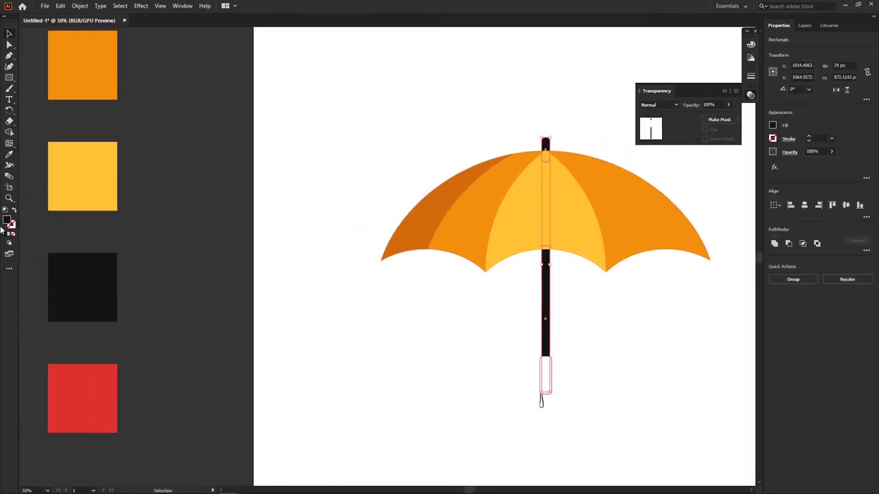
double_click(6, 223)
drag(477, 274, 473, 266)
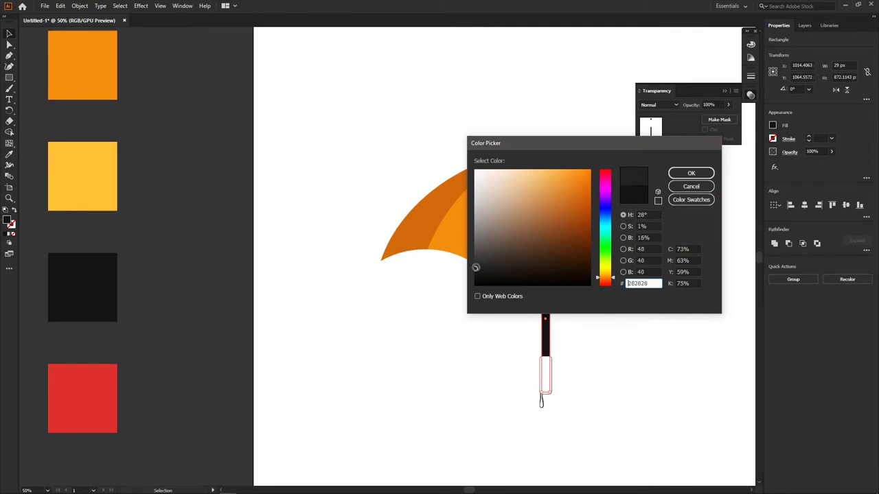
click(691, 173)
Step: Fill the handle grip with the black swatch
drag(428, 340, 418, 328)
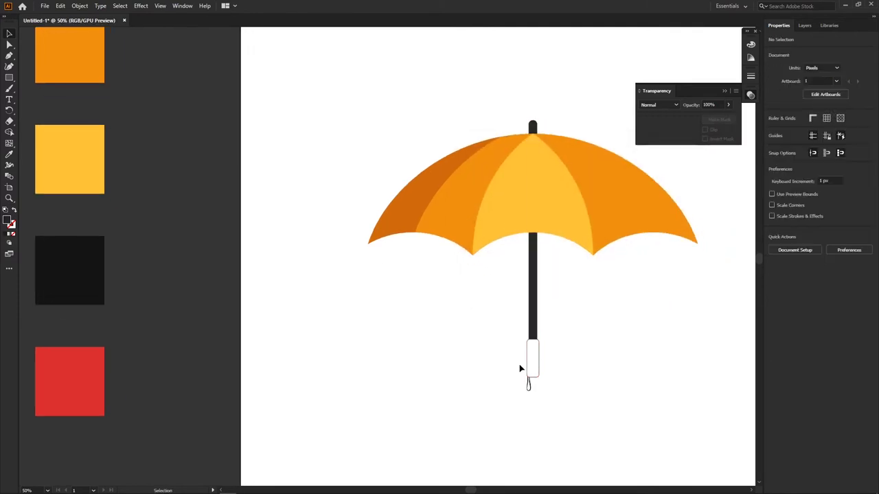
click(528, 363)
key(i)
click(82, 289)
key(v)
click(248, 338)
scroll(295, 340, right, 3)
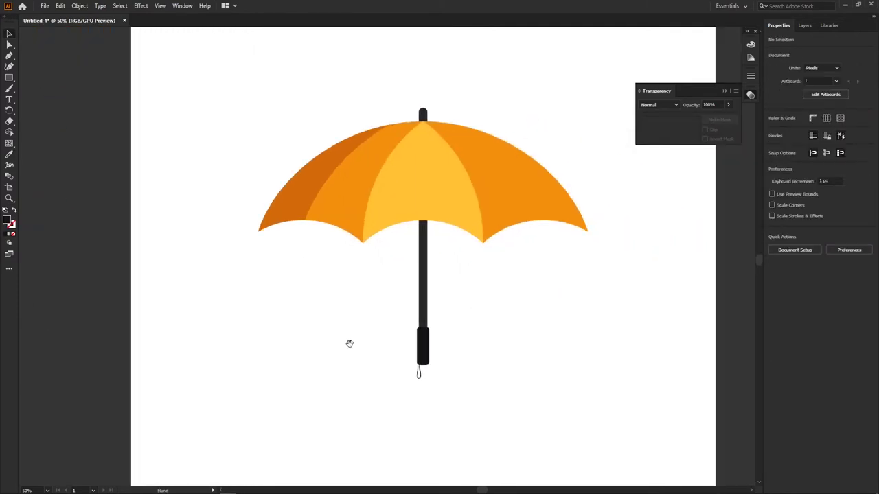
scroll(349, 343, down, 2)
click(804, 26)
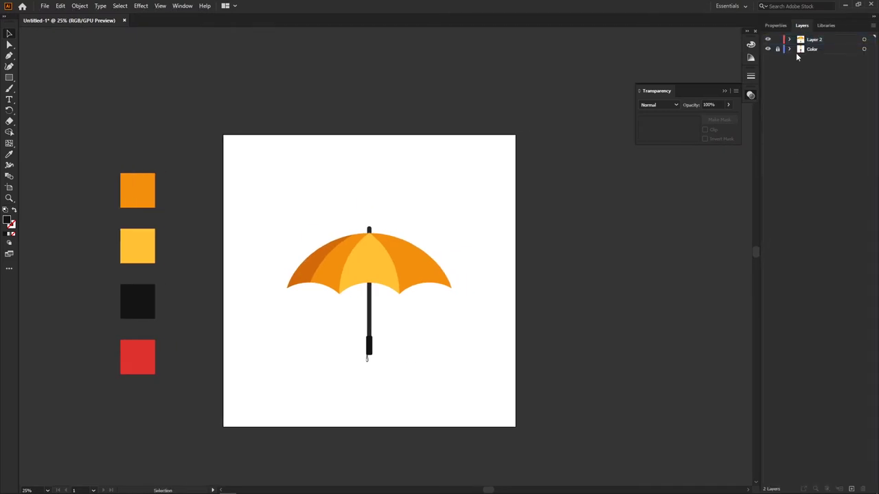
Step: On a new layer, draw an artboard-sized rectangle and fill it with the red swatch
click(851, 490)
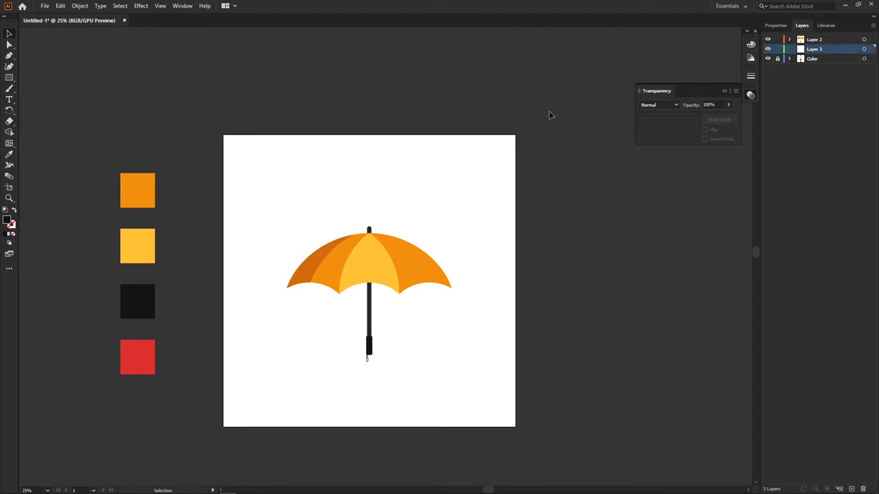
mouse_move(219, 120)
mouse_down()
mouse_move(485, 398)
mouse_move(512, 411)
mouse_up()
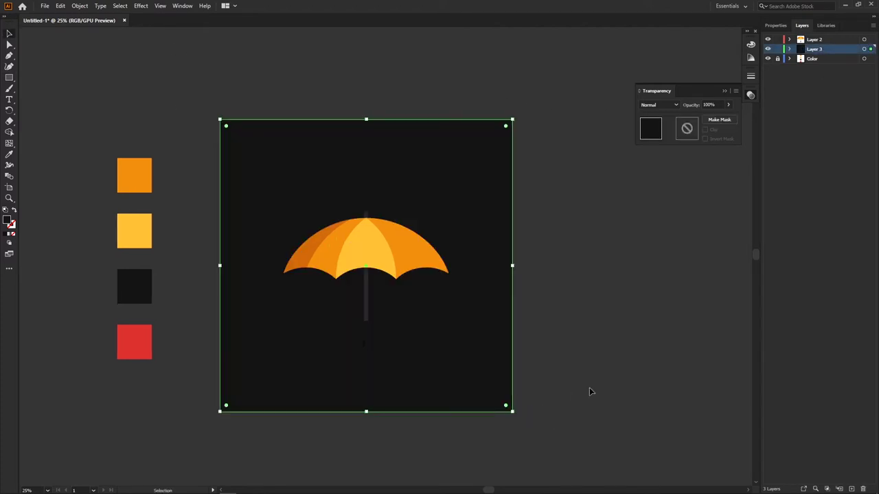
key(i)
click(170, 344)
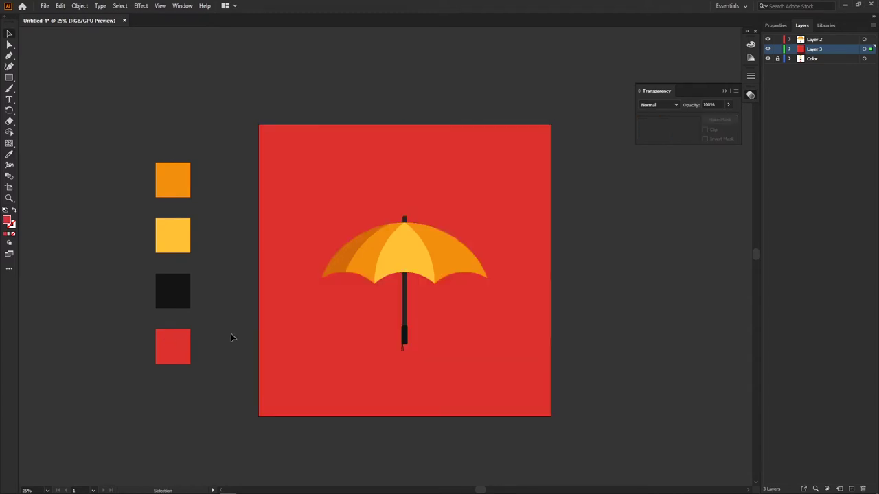
key(ctrl+shift+a)
scroll(396, 271, up, 1)
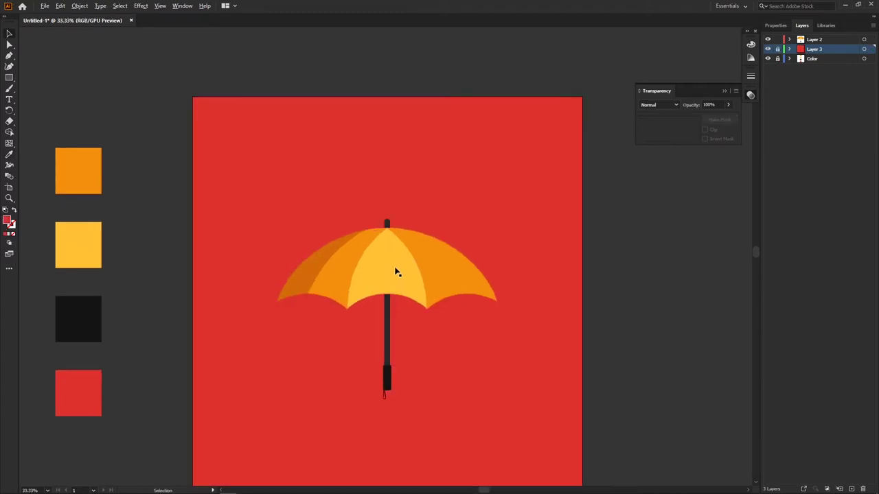
scroll(396, 271, up, 1)
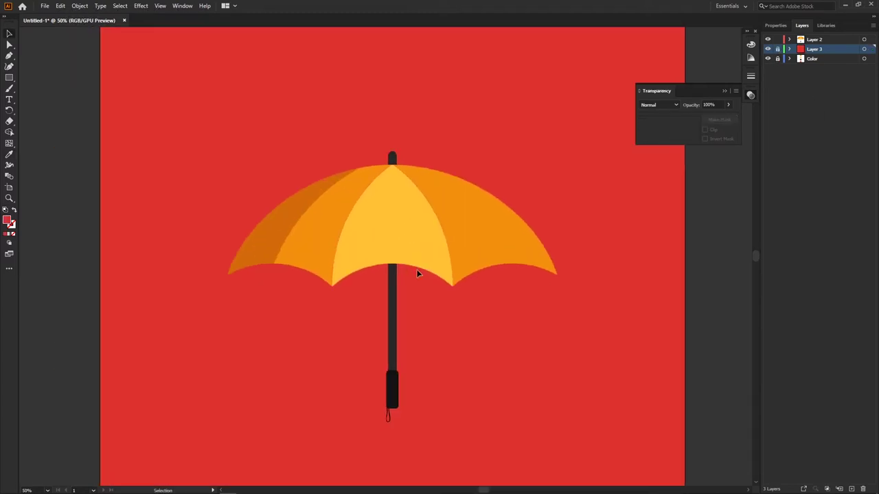
click(415, 249)
Step: Duplicate the canopy as a copy with no fill and a thickened outline
key(ctrl+a)
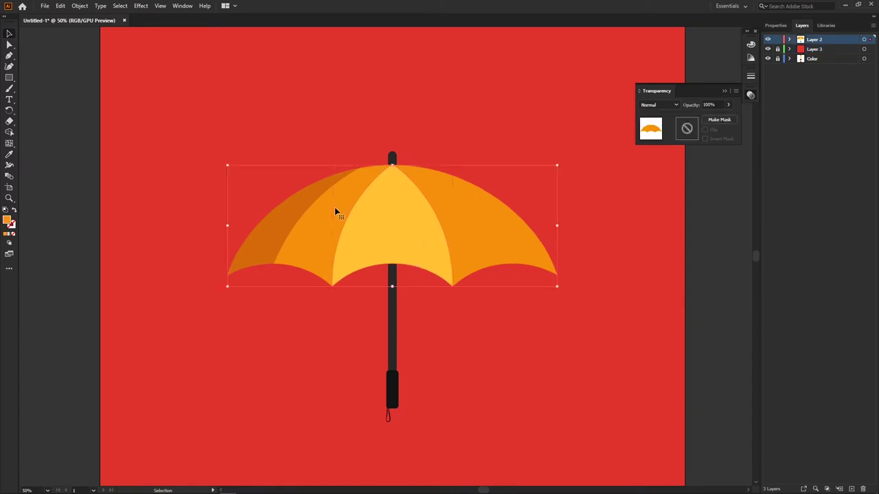
key(a)
key(ctrl+8)
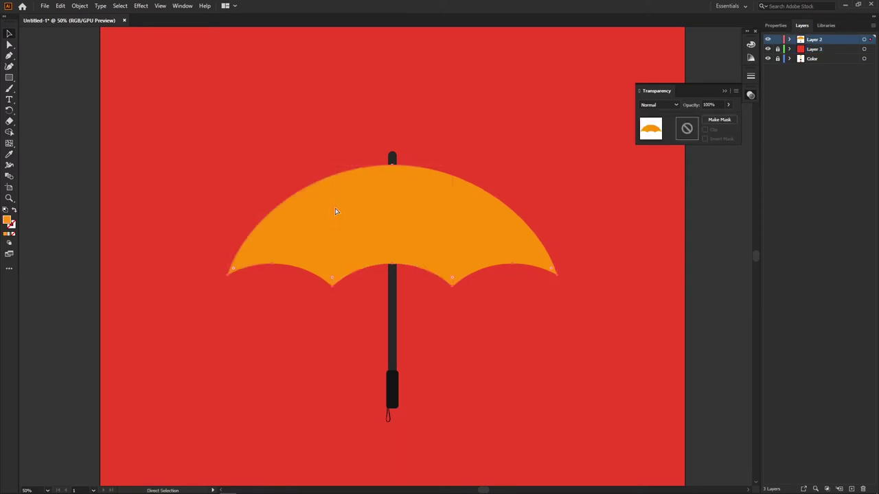
key(v)
click(750, 44)
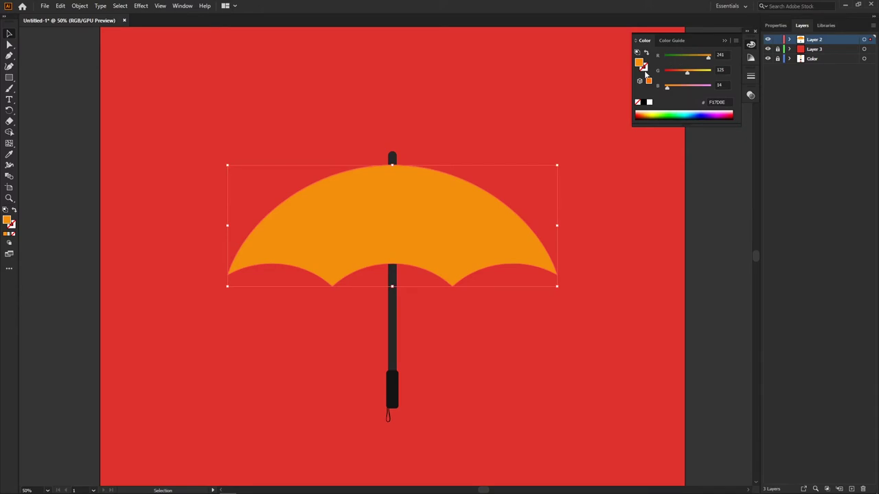
click(776, 25)
click(809, 138)
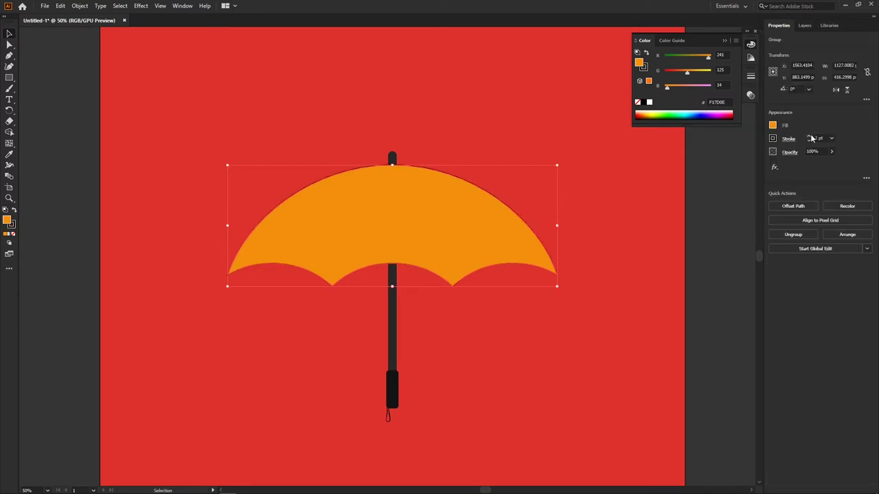
click(808, 138)
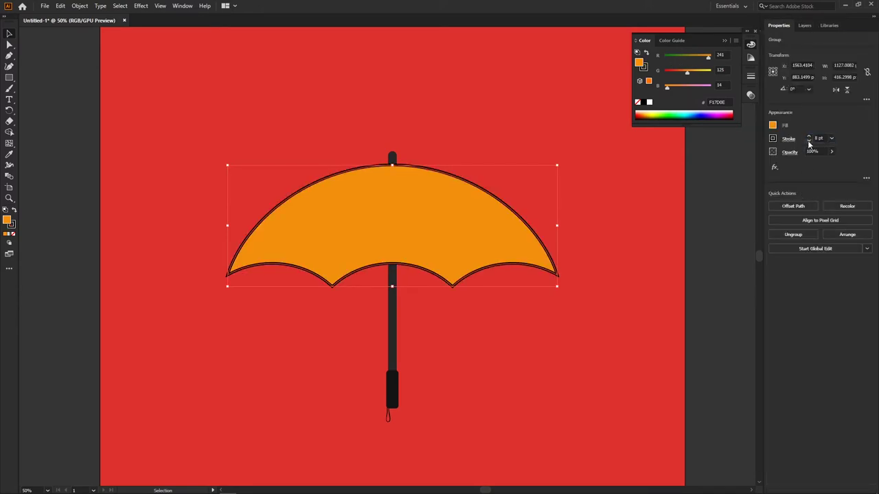
click(773, 126)
click(676, 160)
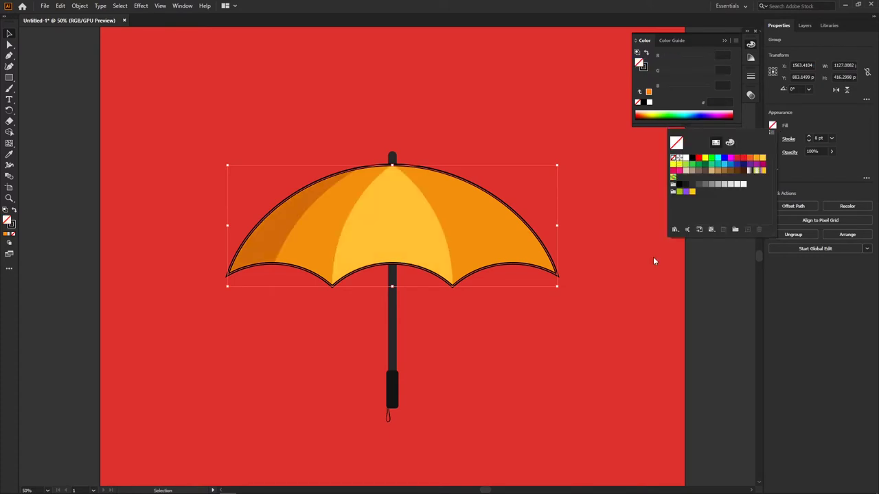
click(715, 284)
Step: Give the yellow centre canopy panel a black stroke
scroll(504, 271, down, 2)
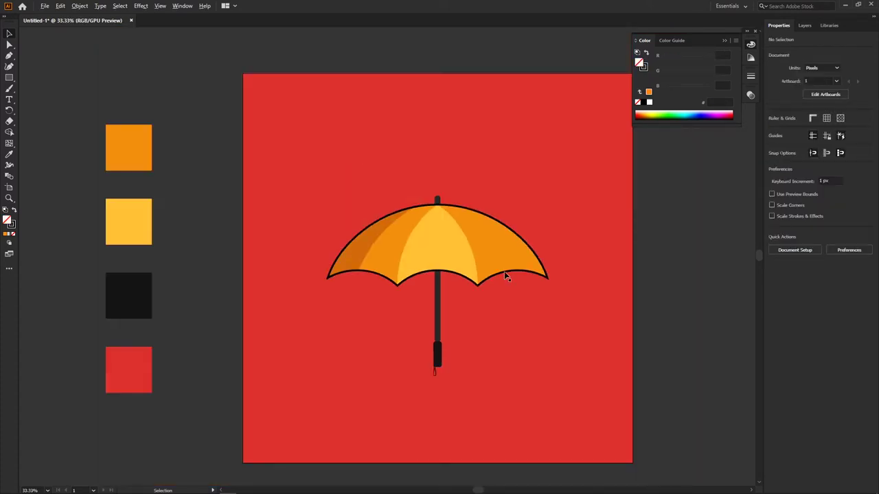
scroll(448, 250, up, 3)
click(449, 249)
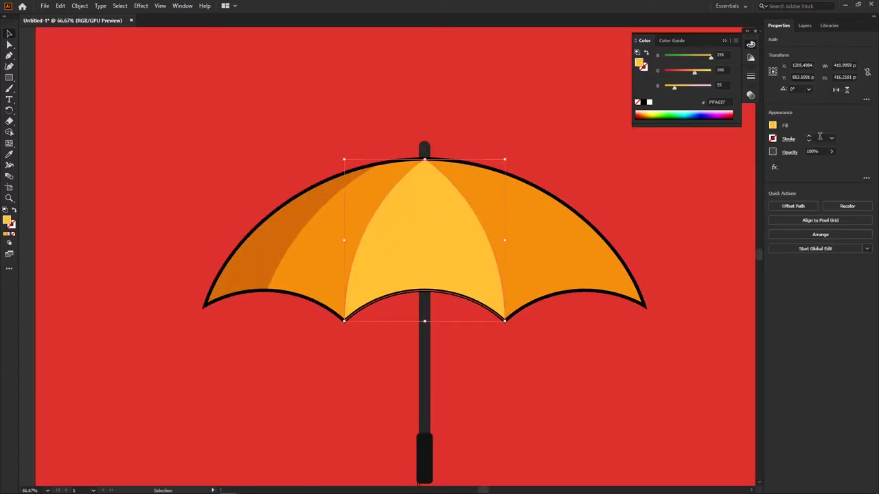
key(Return)
scroll(419, 262, down, 1)
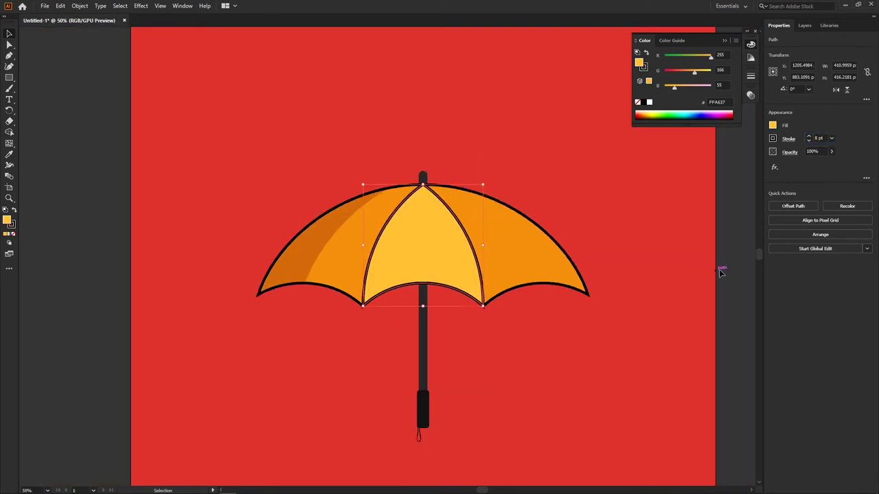
click(721, 272)
Step: Raise the centre panel's stroke weight to 8 pt
scroll(386, 273, up, 3)
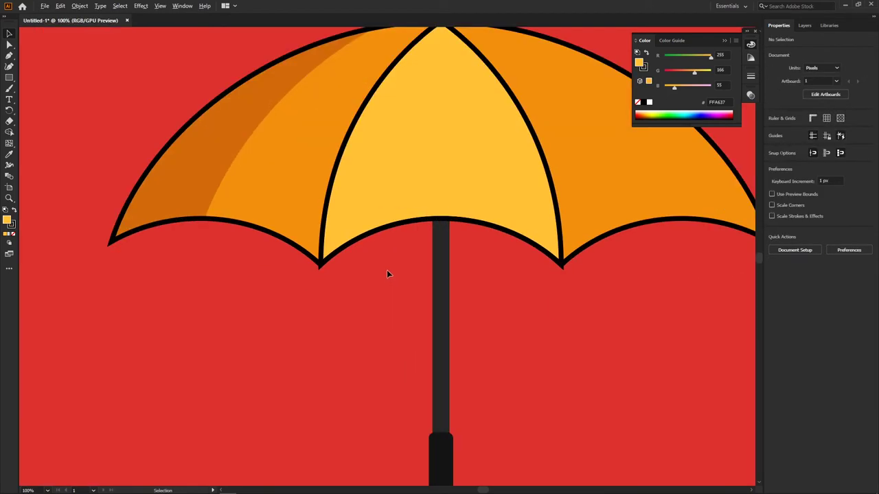
scroll(579, 199, up, 2)
click(580, 199)
click(788, 138)
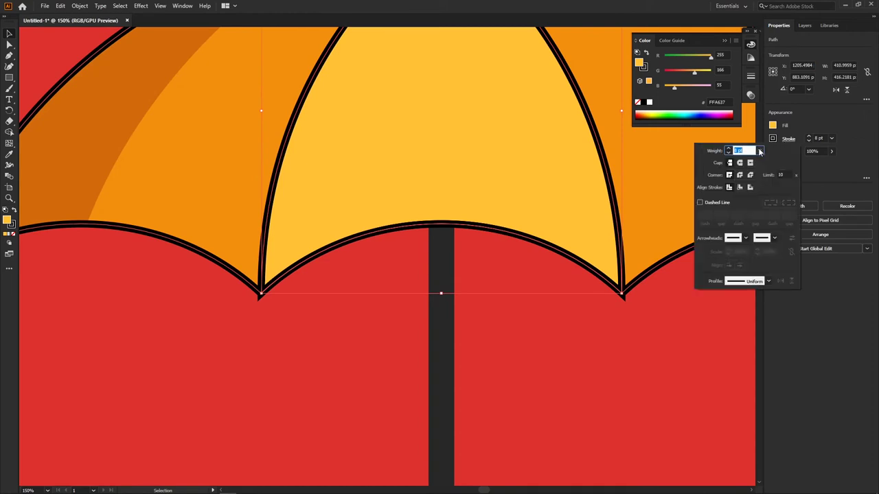
scroll(363, 334, down, 1)
scroll(364, 334, down, 2)
click(553, 362)
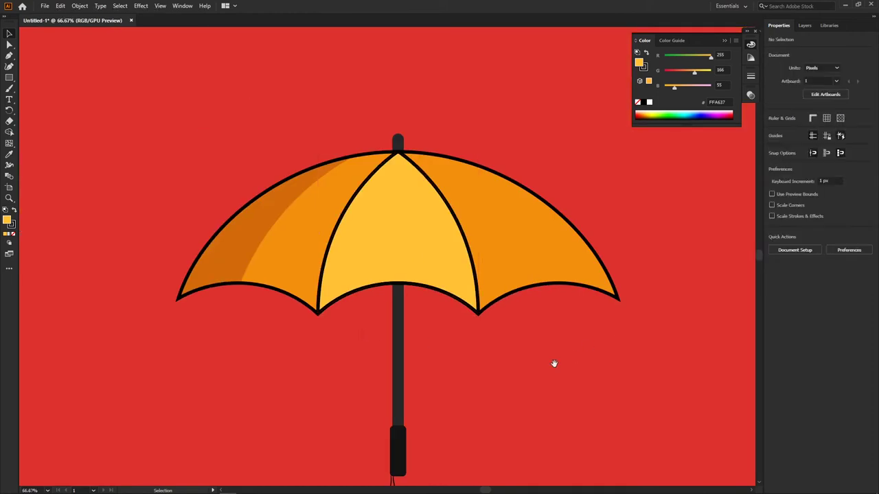
scroll(510, 275, down, 2)
Step: Cut the two overlapping shaft rectangles with Pathfinder Minus Front, leaving a thin strip
scroll(410, 310, up, 2)
click(415, 369)
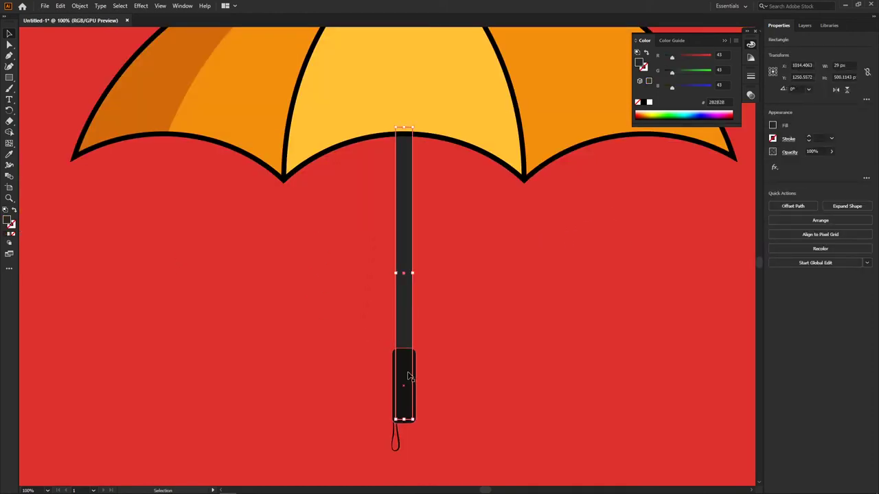
scroll(432, 359, up, 1)
scroll(430, 359, up, 2)
drag(412, 359, 383, 335)
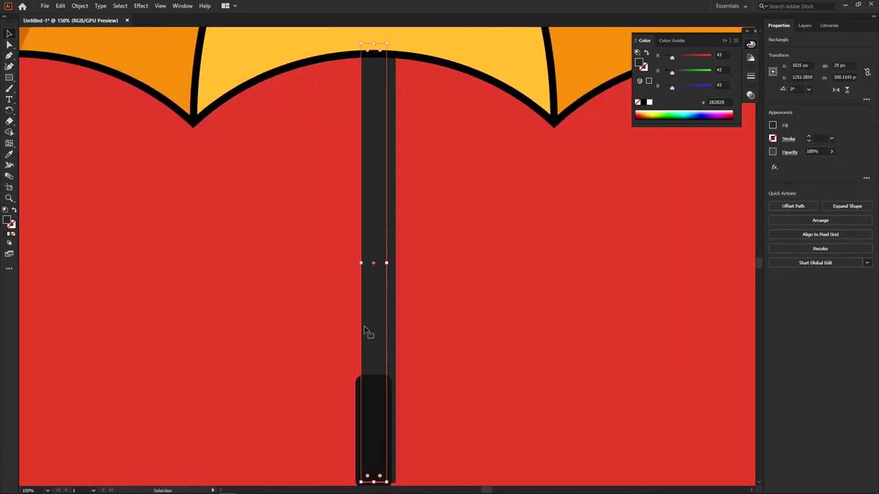
shift+click(389, 325)
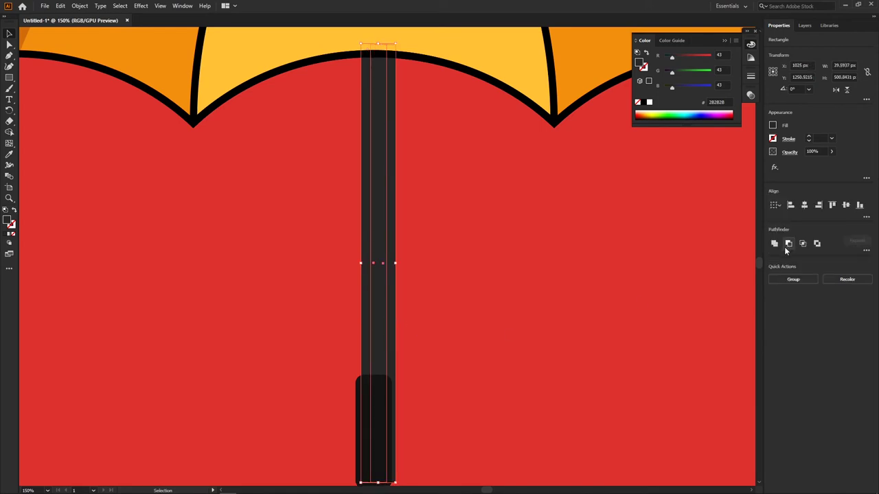
click(787, 244)
Step: Fill the shaft strip black with the Eyedropper and set its opacity to 20%
key(shift+b)
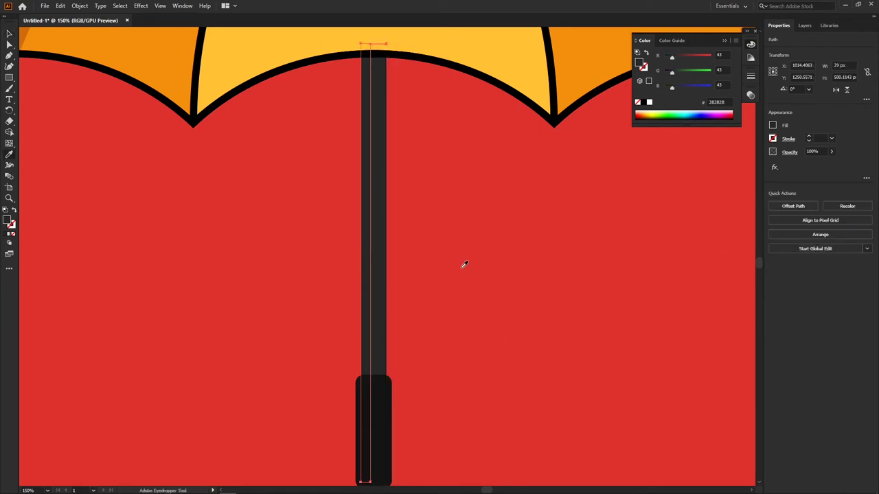
scroll(463, 263, up, 5)
scroll(454, 280, down, 2)
key(v)
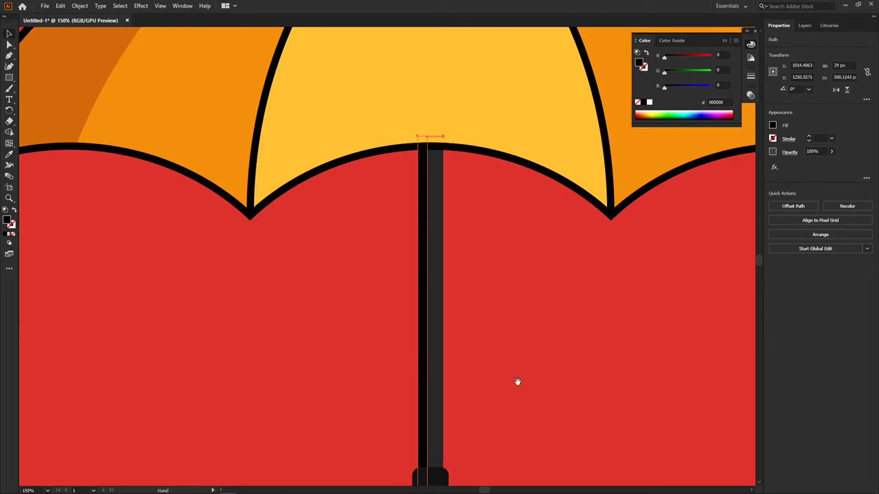
scroll(720, 153, down, 2)
click(751, 95)
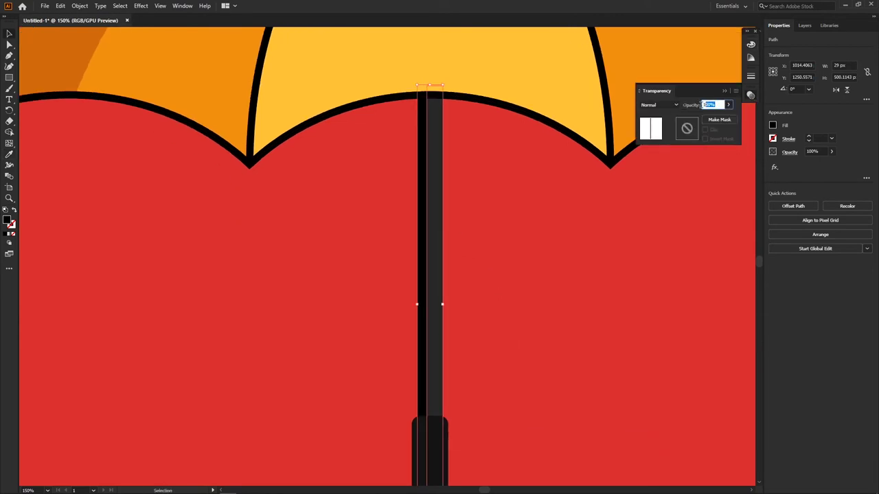
text(20)
key(Return)
key(ctrl+minus)
key(ctrl+minus)
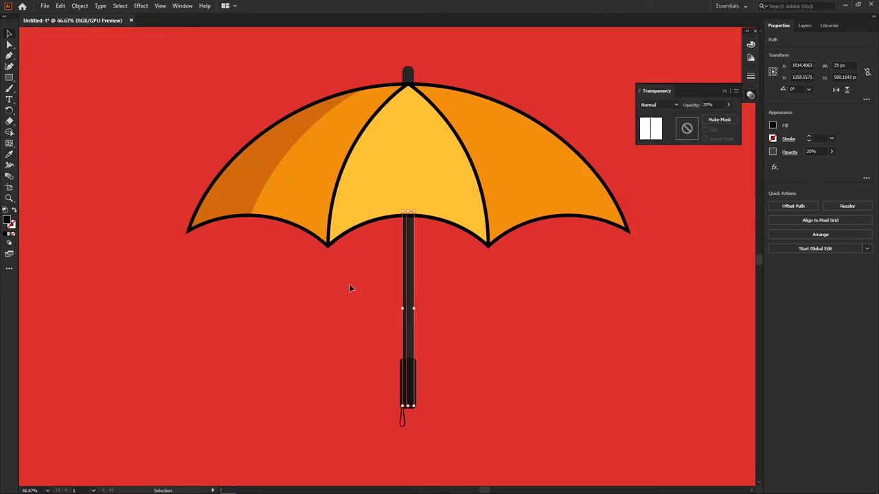
Step: Check the left canopy panel and handle selections, then bring back the Color panel
click(350, 309)
click(249, 183)
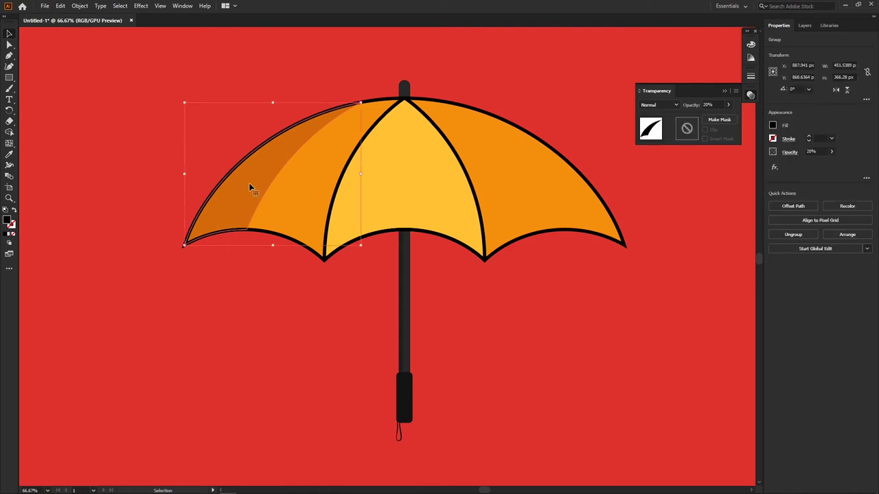
click(310, 323)
click(404, 371)
click(455, 355)
scroll(412, 233, up, 3)
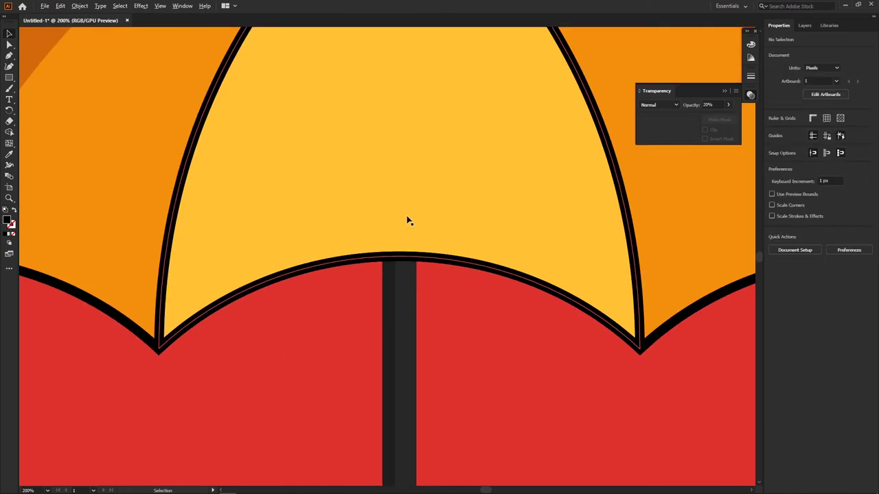
key(F6)
Step: Draw a rectangle over the shaft top and select it together with the shaft
drag(430, 291, 423, 273)
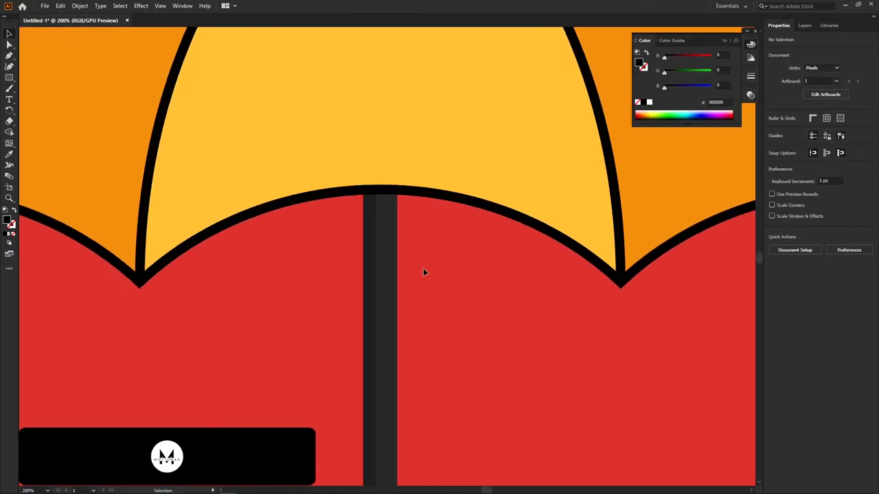
key(m)
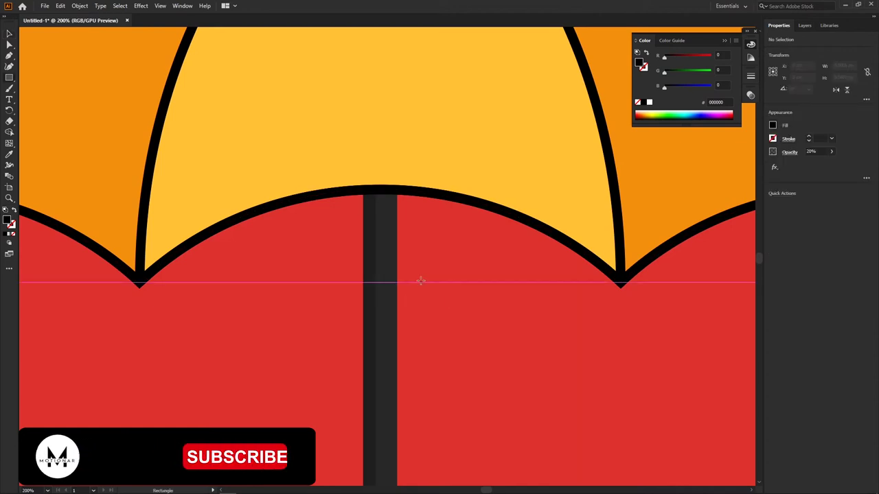
drag(419, 268, 323, 149)
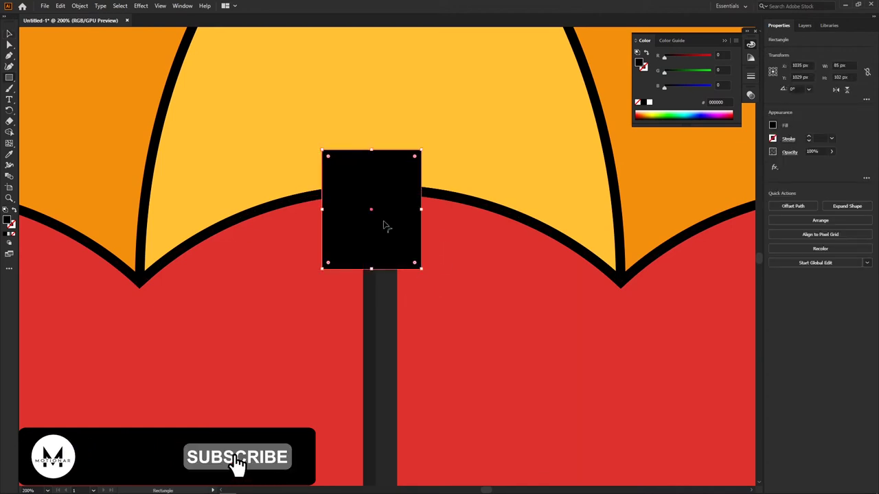
key(ctrl+shift+a)
key(v)
click(387, 294)
shift+click(387, 234)
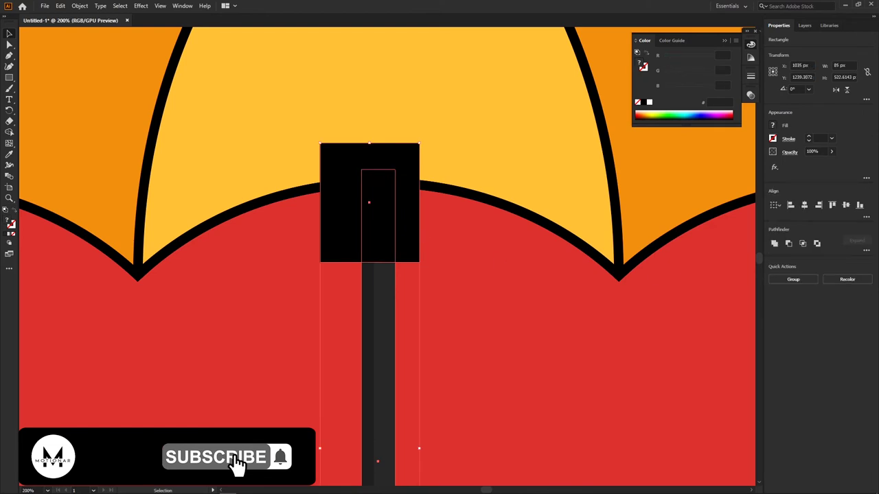
Step: Intersect them into a cap and give it the strip's 20% black opacity
click(802, 243)
key(ctrl+z)
click(802, 244)
key(3)
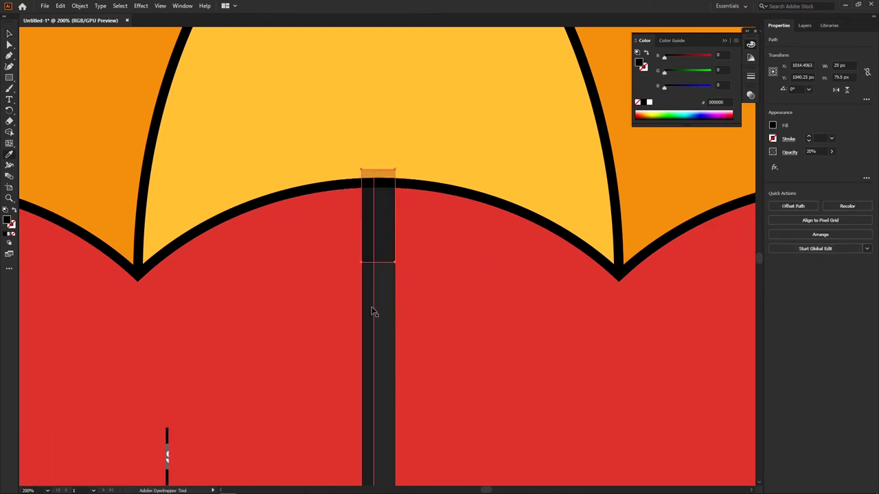
key(ctrl+shift+a)
scroll(419, 305, down, 1)
scroll(414, 305, up, 1)
Step: Inspect the new cap shape and pan down to the handle grip
key(a)
click(394, 257)
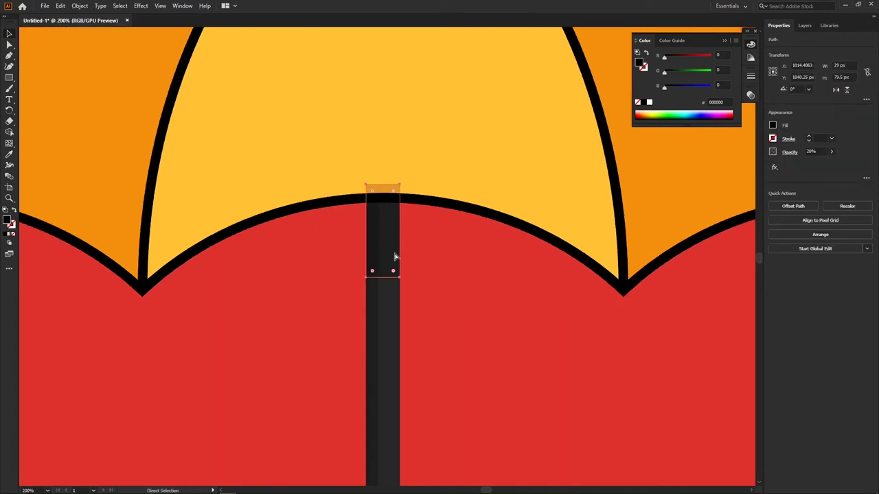
key(ctrl+shift+a)
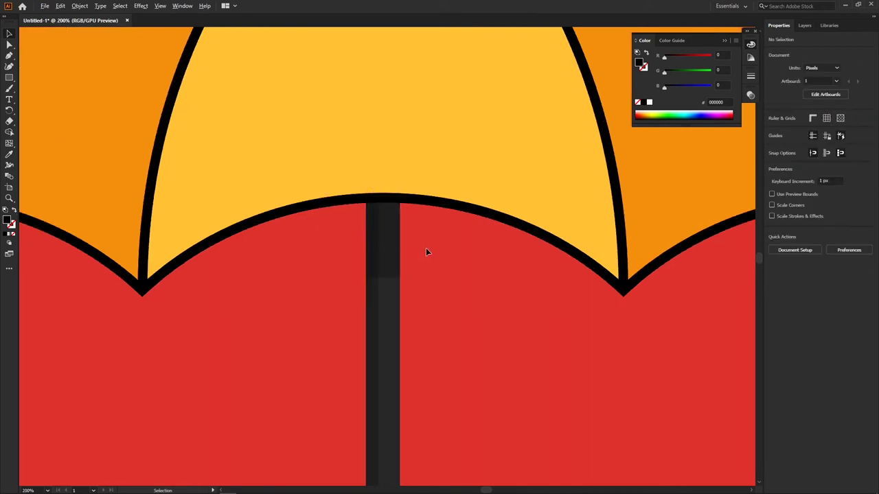
scroll(428, 251, down, 4)
scroll(396, 381, up, 4)
drag(397, 381, 382, 330)
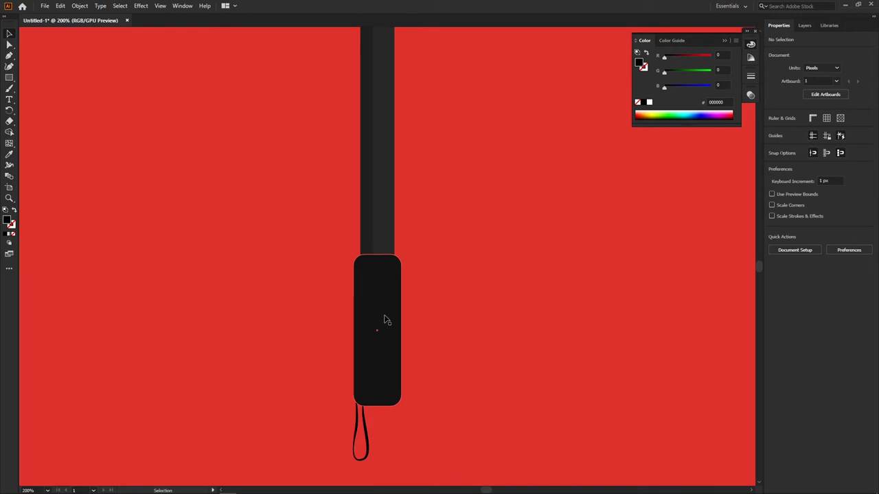
Step: Flip the wrist strap in place with the Reflect tool
click(386, 330)
scroll(371, 412, up, 3)
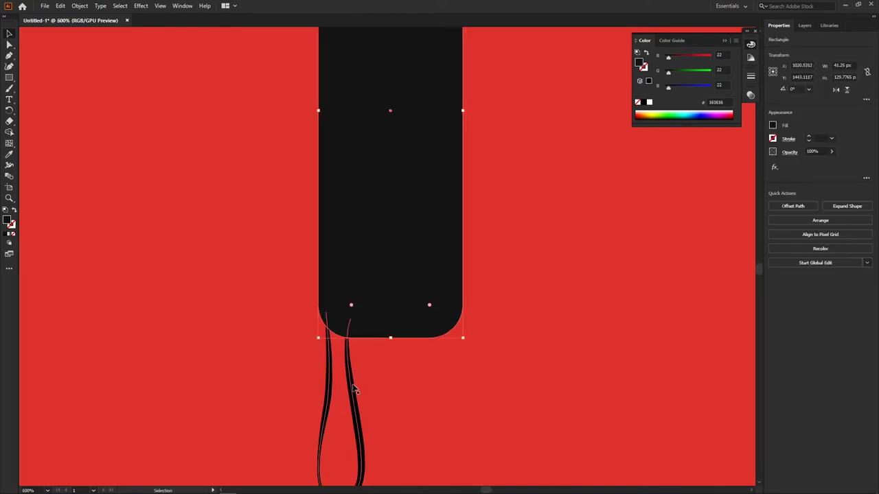
click(355, 383)
key(o)
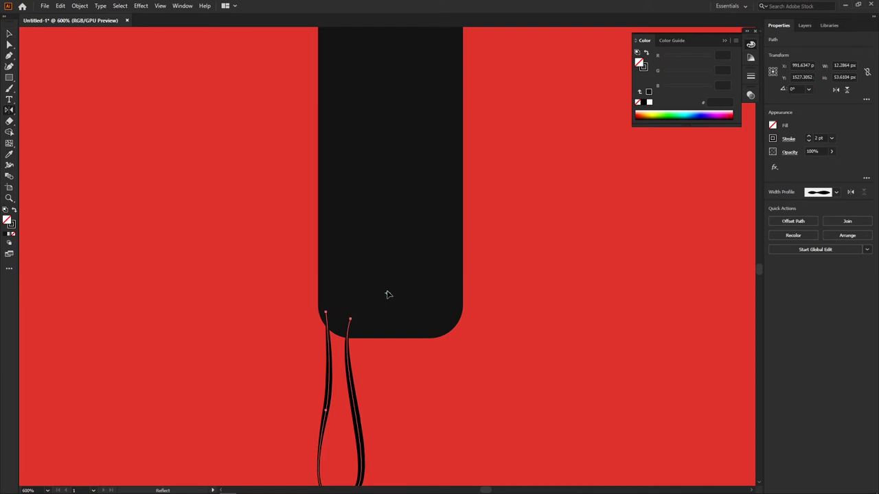
drag(388, 294, 388, 289)
key(v)
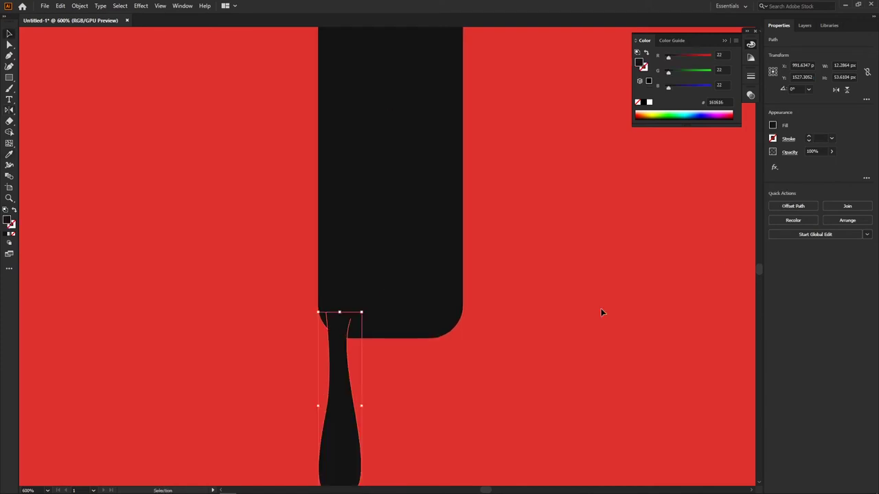
Step: Give the strap a 2 pt stroke with a variable width profile
click(809, 136)
scroll(612, 186, down, 2)
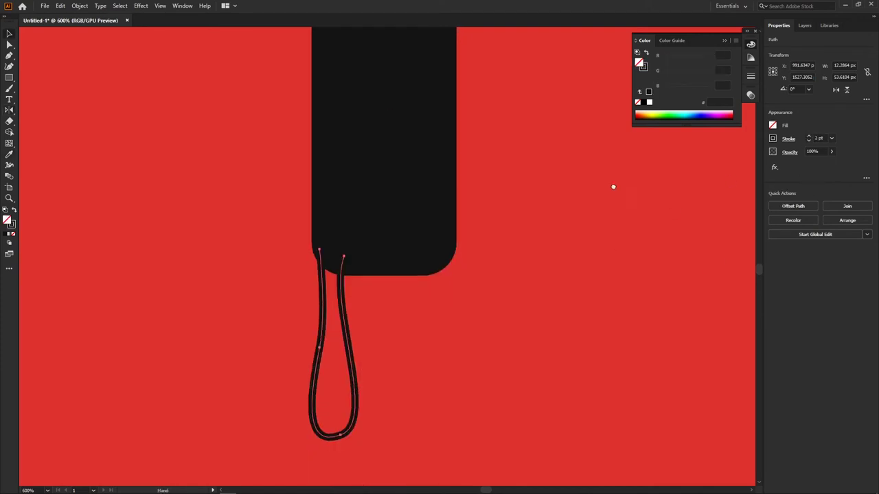
click(788, 139)
click(768, 281)
click(742, 322)
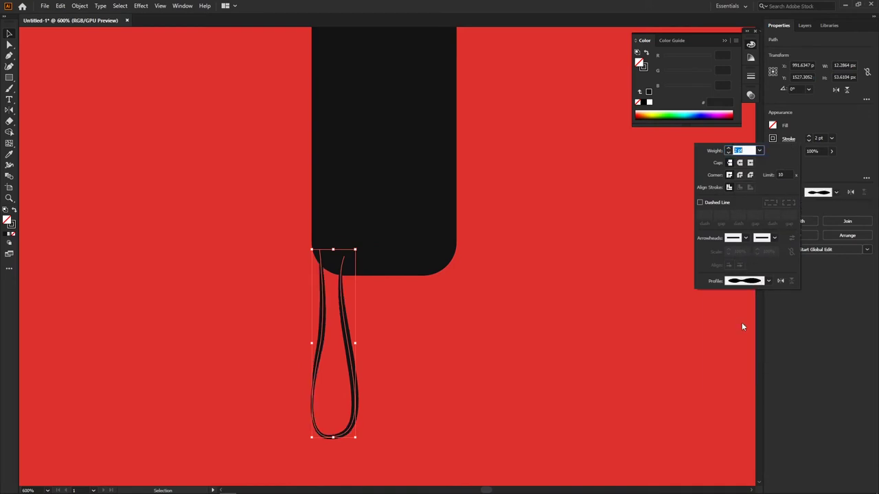
click(539, 329)
scroll(345, 384, down, 2)
scroll(353, 389, up, 3)
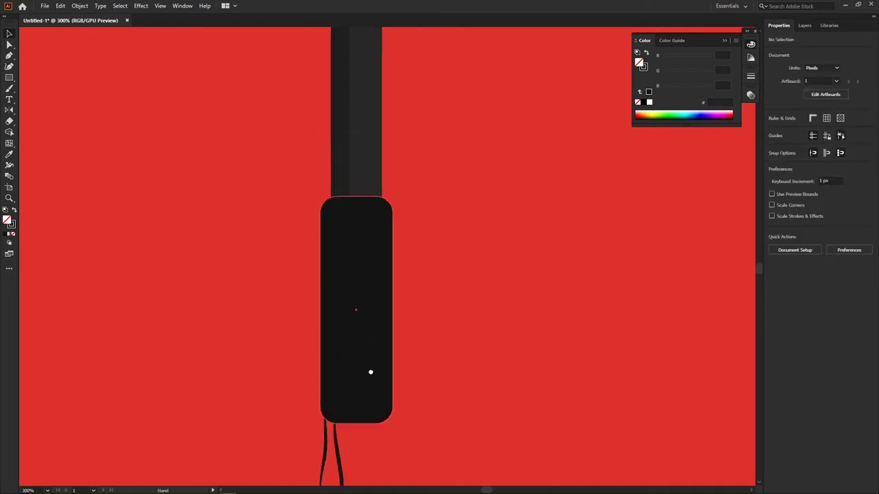
scroll(370, 374, down, 1)
scroll(374, 309, up, 1)
Step: Select the dark shaft rectangle and raise its stroke weight several steps
key(a)
click(364, 260)
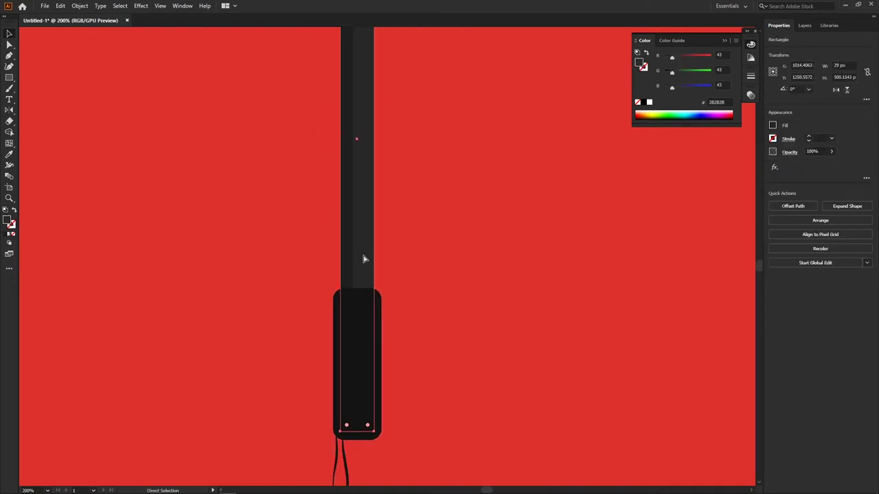
scroll(348, 320, down, 1)
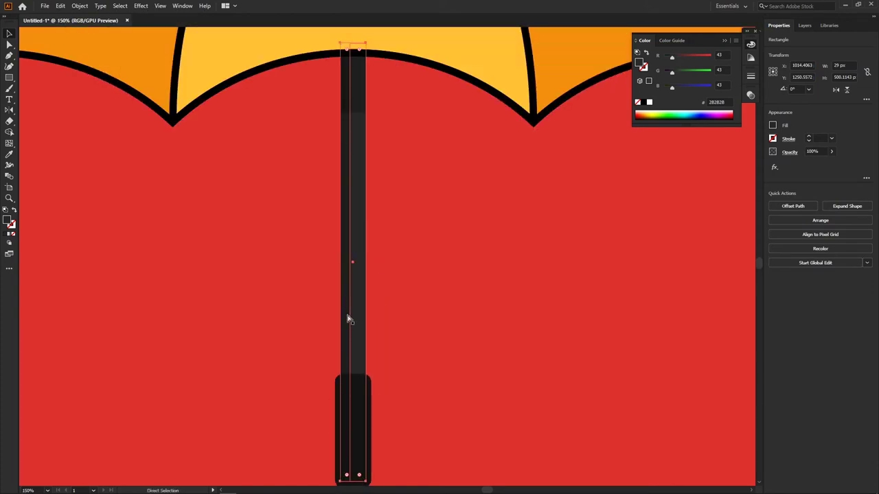
key(v)
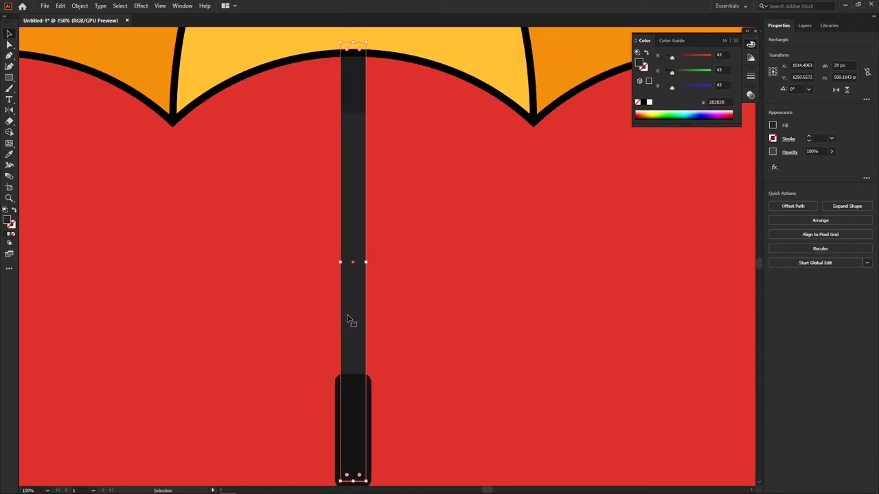
click(808, 136)
click(808, 136)
click(808, 137)
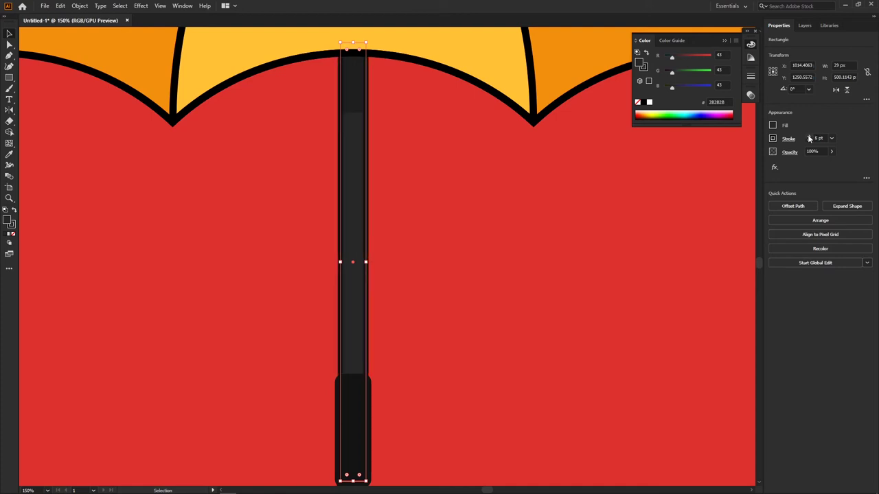
click(808, 136)
drag(387, 223, 386, 254)
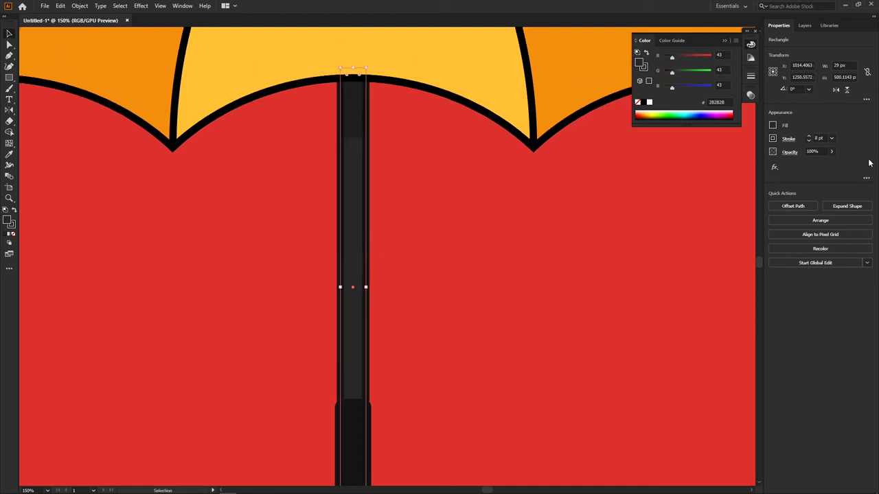
Step: Make the shaft's outline black and set its weight to 6 pt
click(771, 140)
click(682, 195)
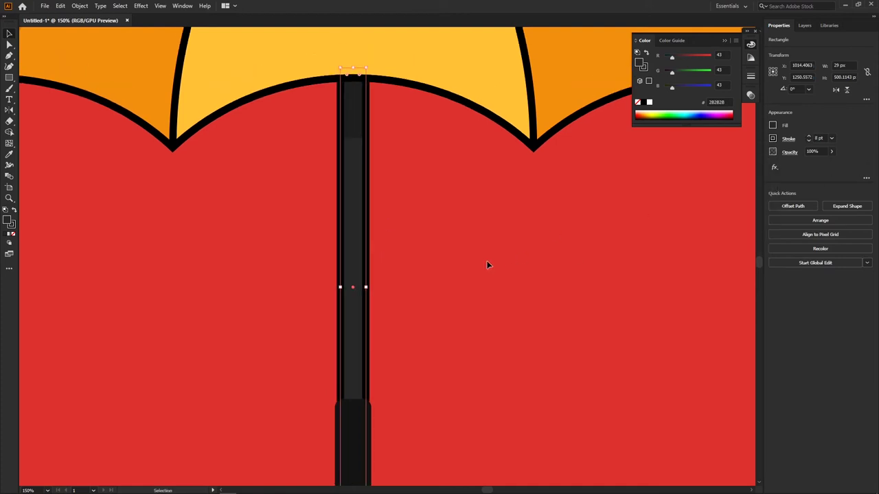
key(ctrl+shift+a)
drag(401, 229, 405, 237)
click(367, 268)
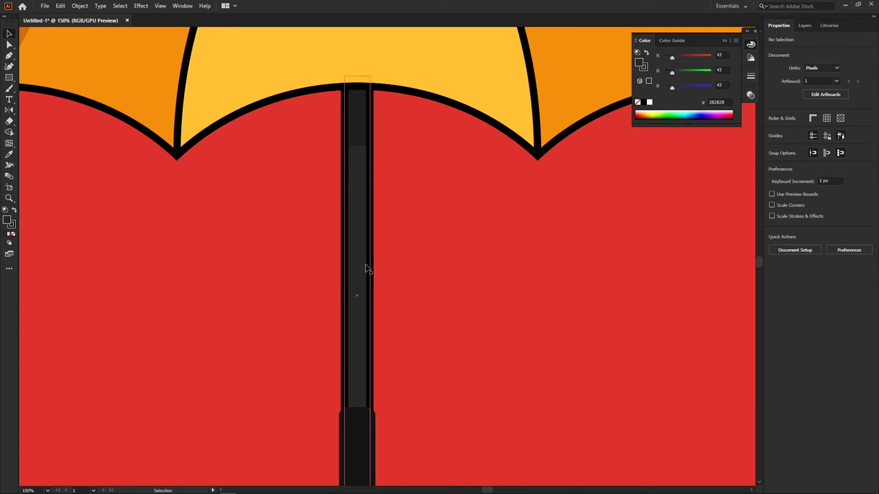
click(808, 140)
click(808, 141)
click(808, 141)
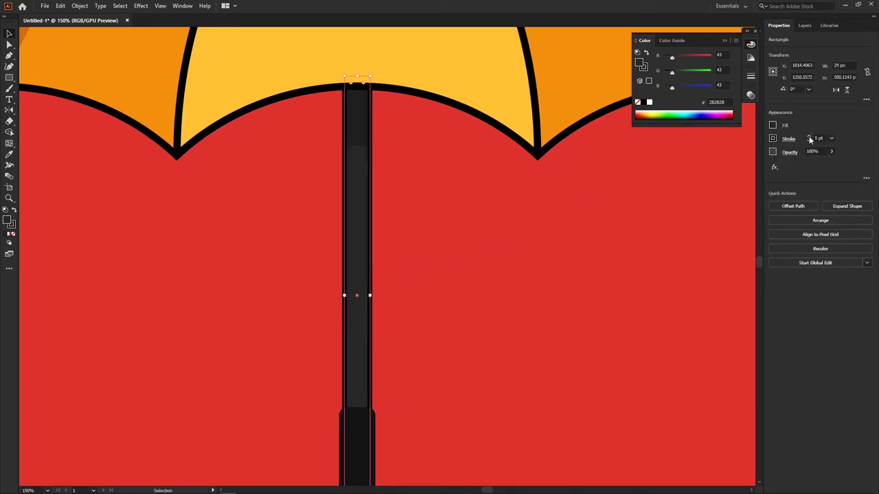
click(809, 137)
click(518, 215)
Step: Reselect the shaft and zoom in to check its 6 pt outline
scroll(343, 289, up, 1)
click(349, 287)
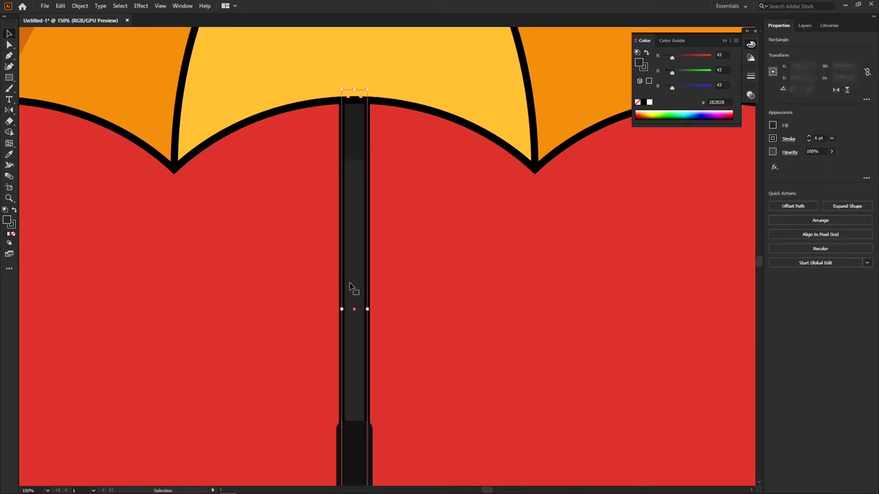
click(404, 216)
scroll(404, 216, up, 1)
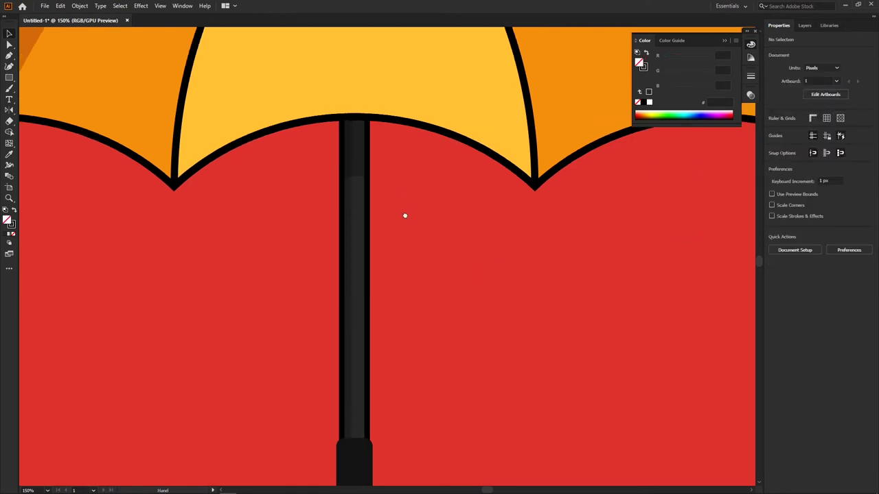
scroll(359, 206, up, 2)
click(358, 206)
scroll(357, 207, up, 2)
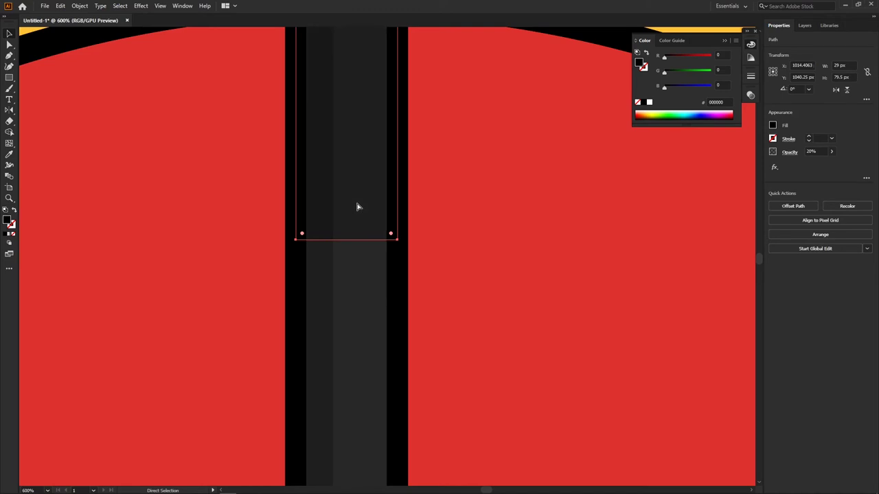
alt+scroll(357, 207, up, 5)
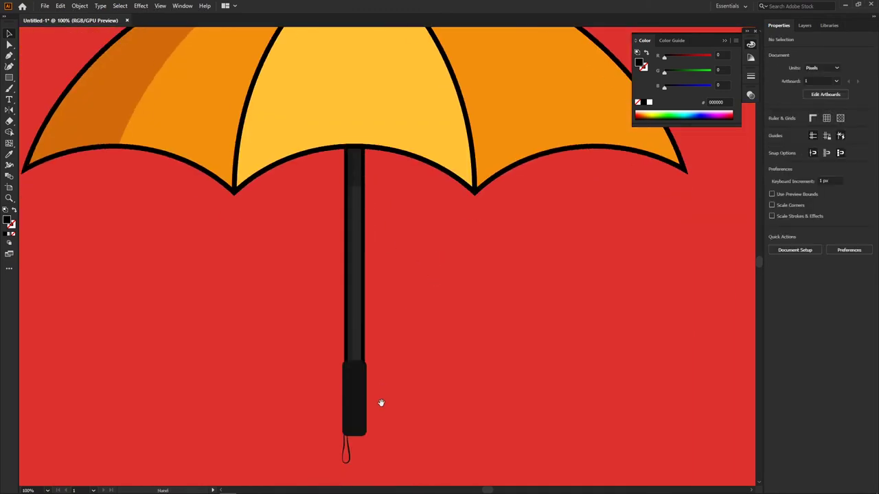
Step: Thicken the handle grip rectangle's outline by two steps
alt+scroll(380, 403, up, 3)
click(363, 357)
click(808, 137)
click(809, 137)
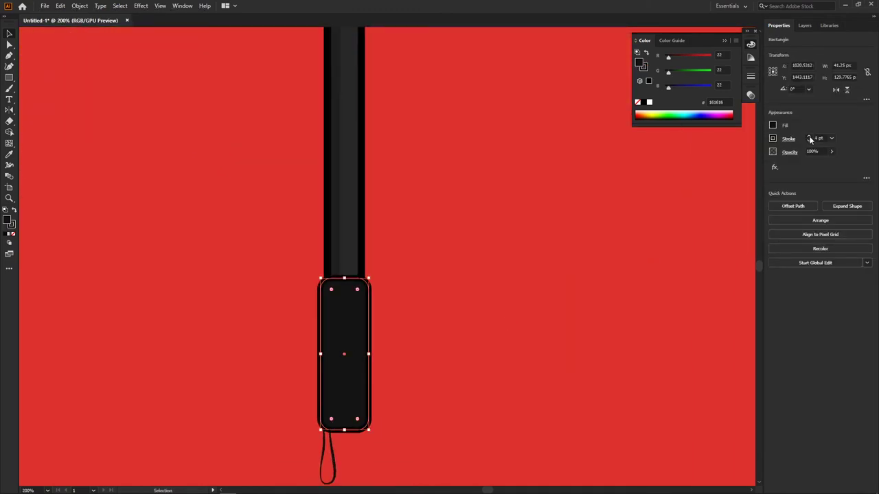
click(360, 244)
click(371, 308)
click(808, 138)
click(516, 254)
Step: Thicken the strap loop's outline and enlarge the loop proportionally downward
scroll(349, 426, down, 2)
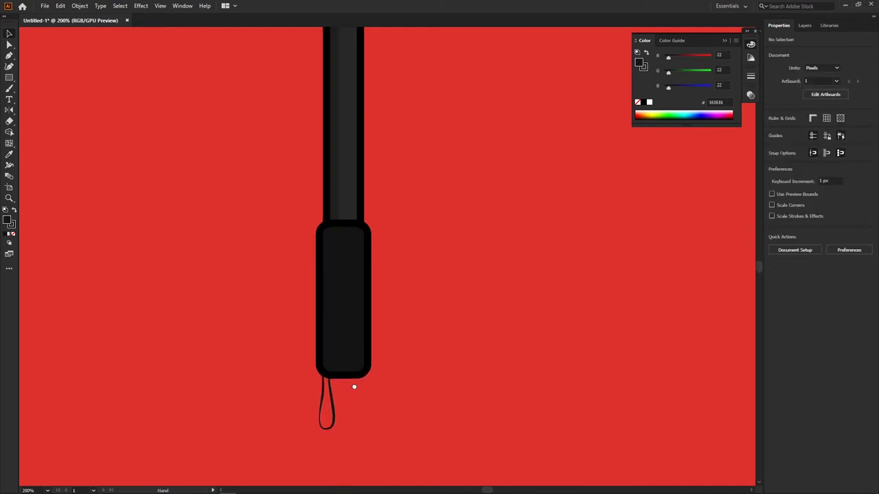
click(335, 412)
click(809, 137)
click(808, 136)
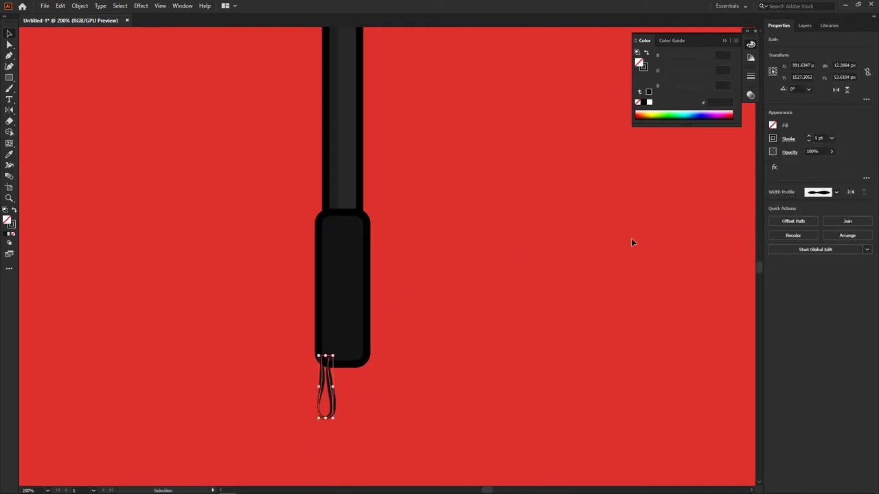
key(ctrl+plus)
mouse_move(327, 433)
mouse_down()
mouse_move(336, 455)
mouse_move(356, 411)
mouse_up()
click(356, 428)
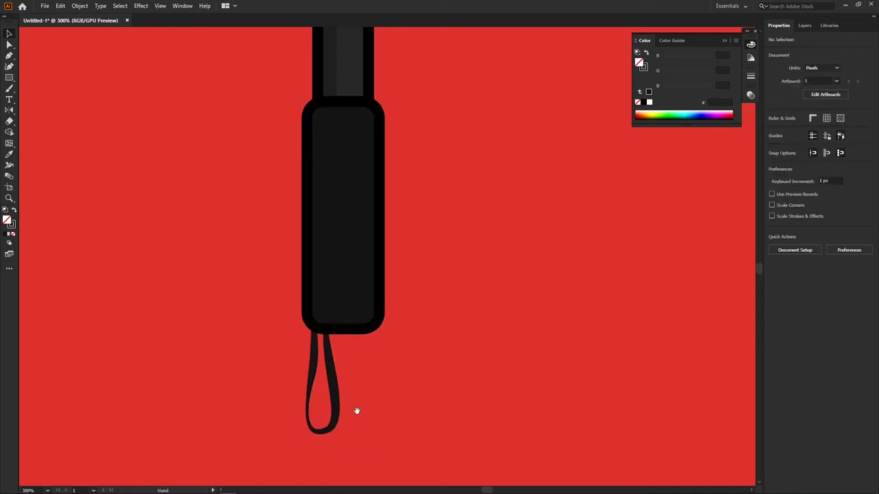
Step: Expand the strap loop's appearance into a filled shape via Object > Expand Appearance
click(314, 409)
click(80, 7)
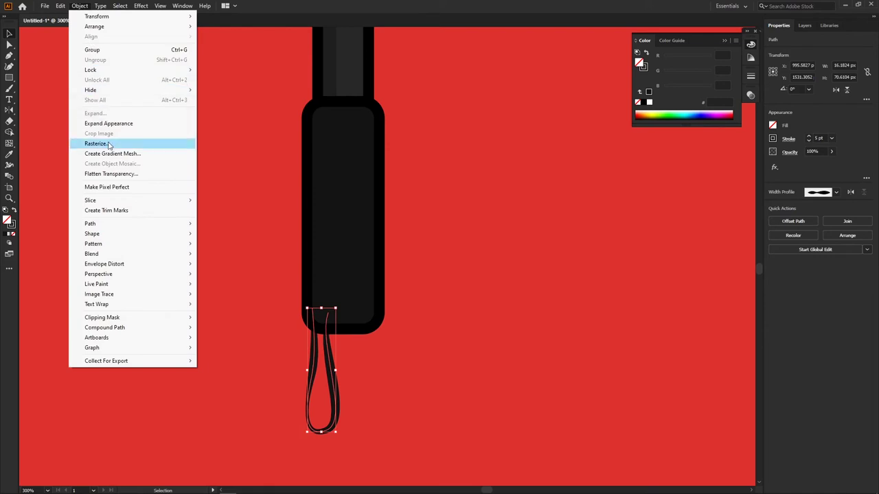
click(118, 124)
click(465, 369)
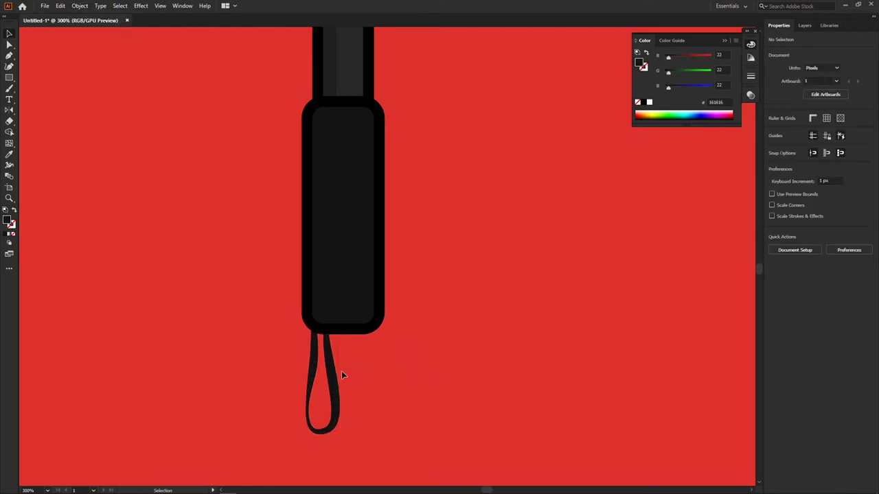
Step: Add a thin black outline to the expanded loop
click(340, 370)
click(808, 138)
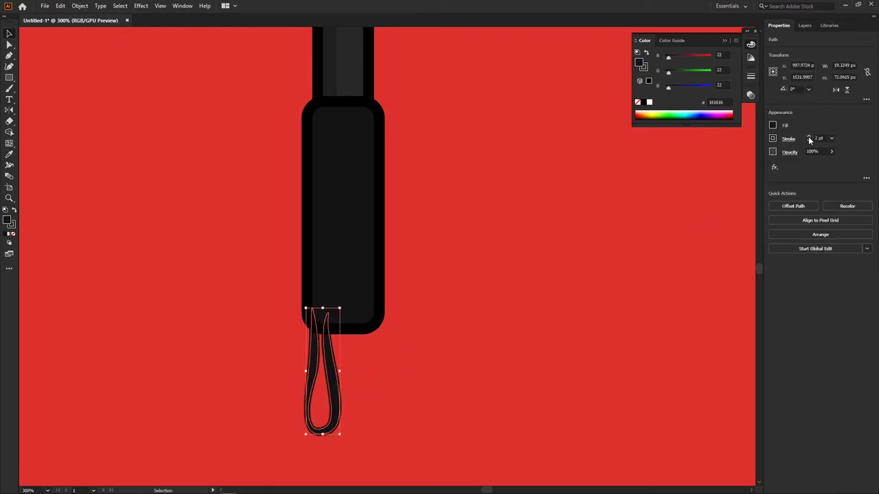
click(772, 139)
click(678, 198)
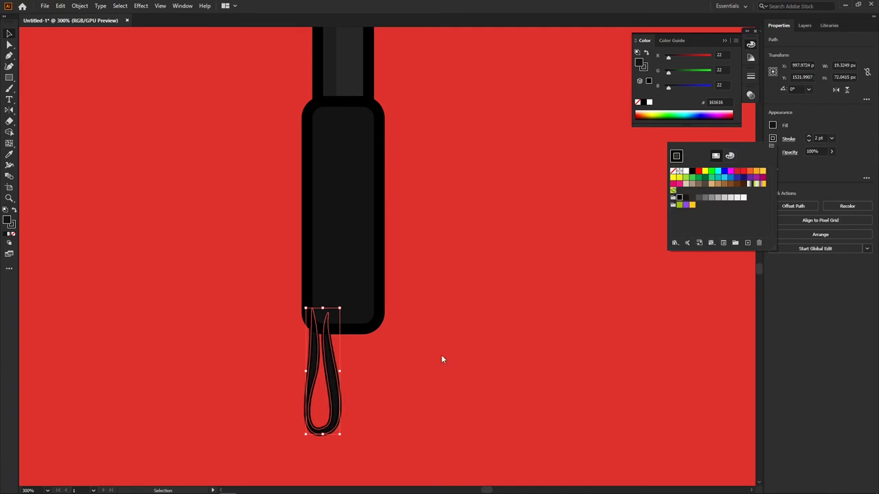
click(441, 355)
Step: Pan and zoom to bring the whole umbrella into view
scroll(381, 384, down, 2)
scroll(362, 396, down, 2)
scroll(362, 396, down, 1)
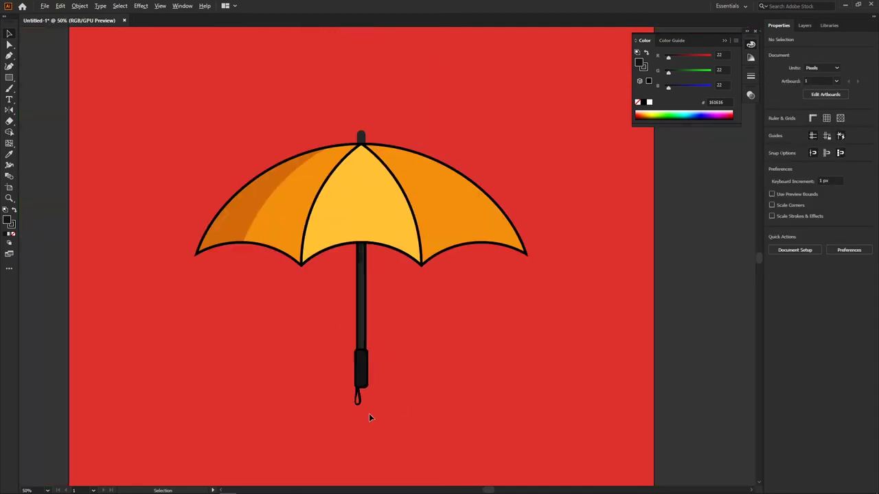
drag(410, 318, 436, 362)
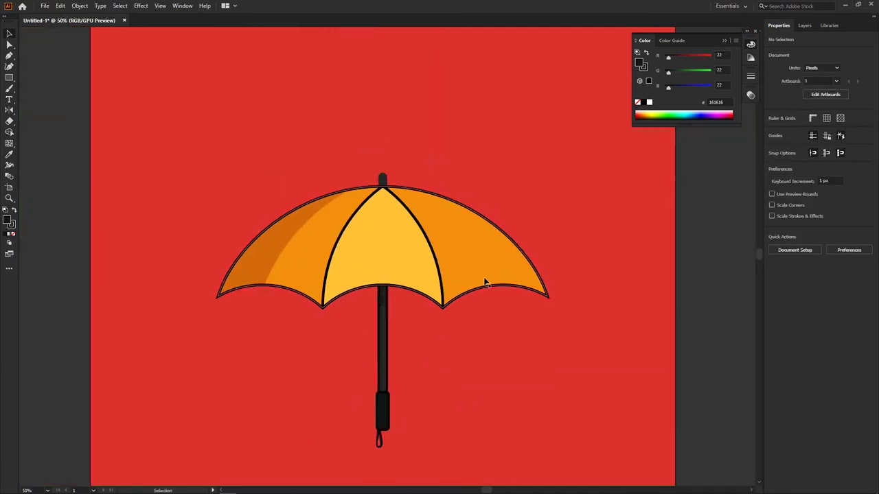
scroll(474, 265, up, 2)
drag(464, 257, 482, 274)
key(p)
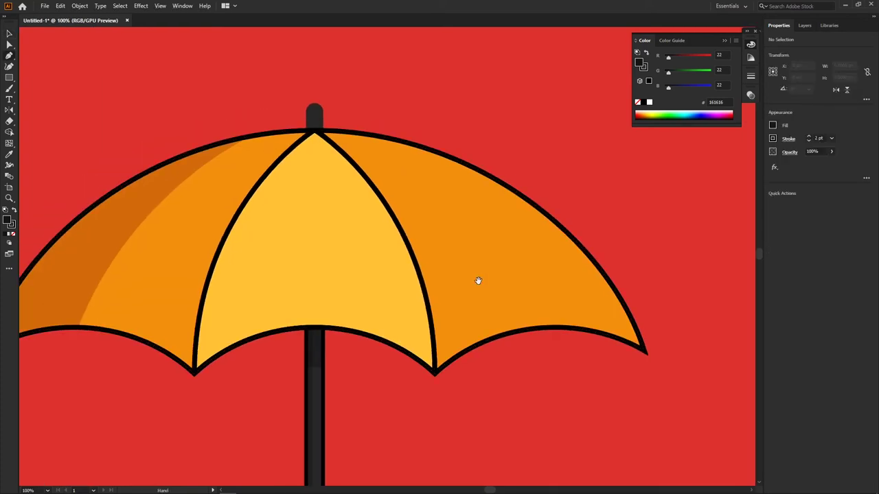
Step: Draw a three-point open streak path across the right canopy panel
drag(502, 286, 500, 268)
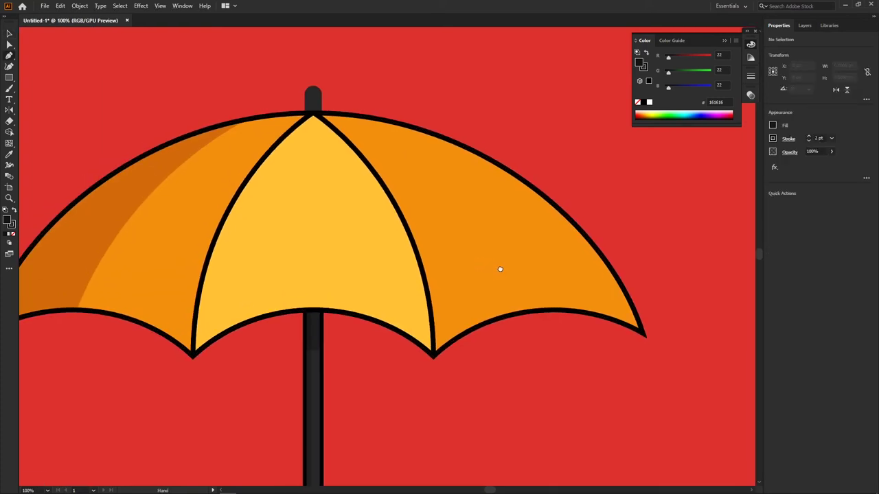
click(401, 143)
click(526, 186)
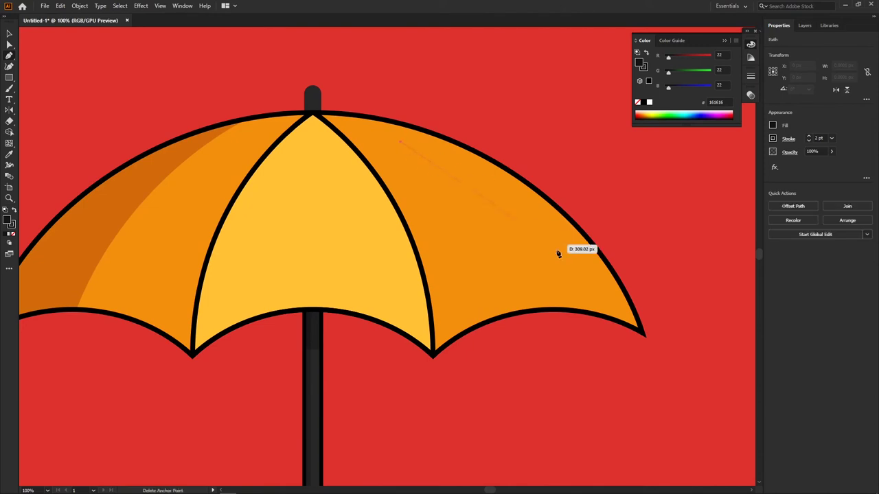
click(590, 294)
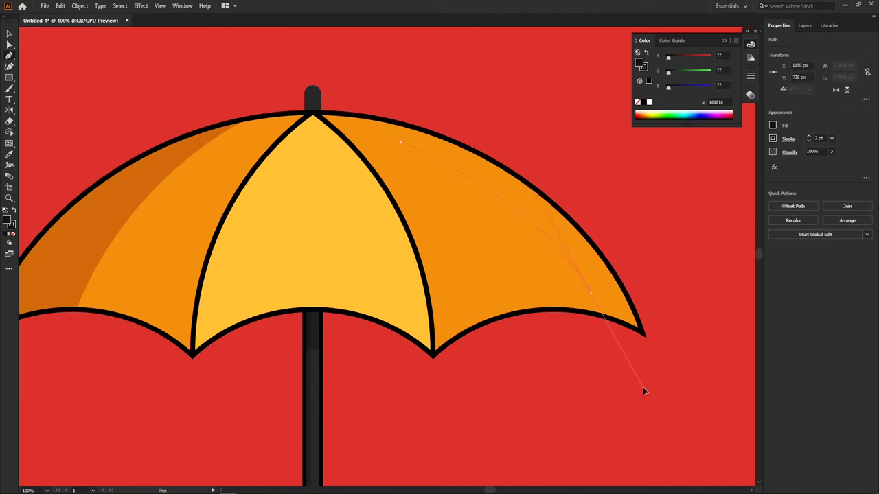
key(Escape)
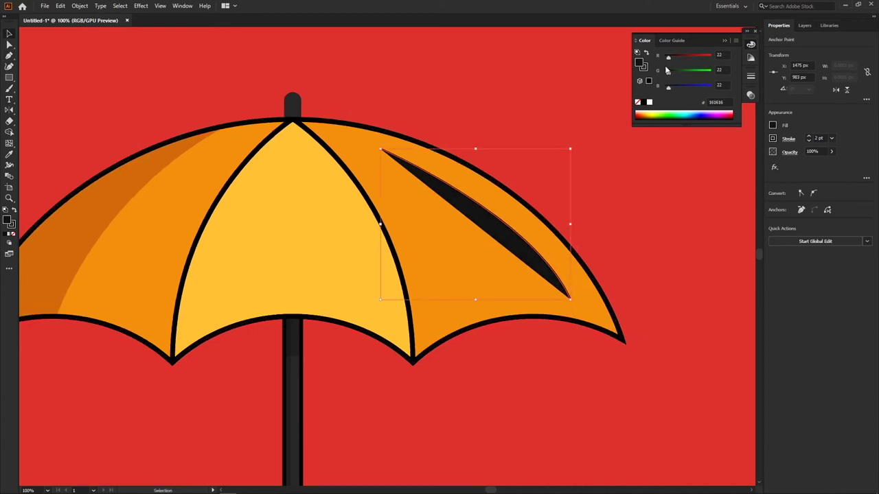
Step: Give the streak no fill and a white 15 pt stroke
click(637, 102)
key(x)
click(649, 102)
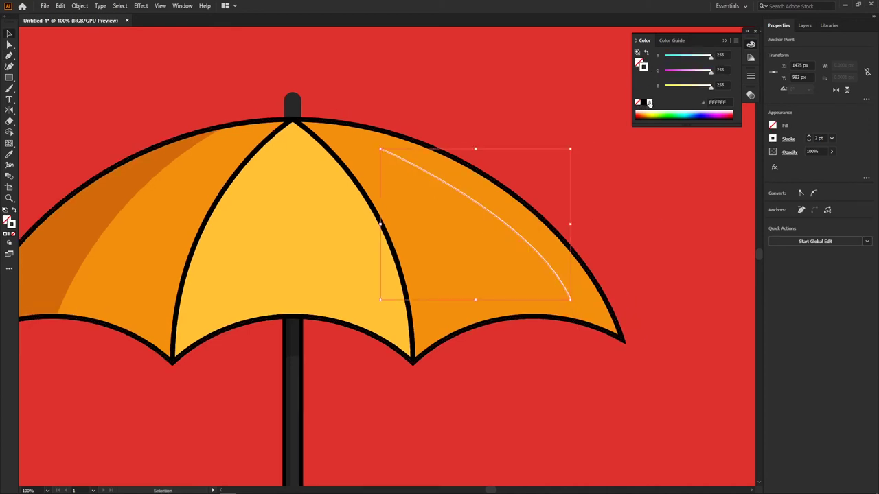
click(809, 136)
click(809, 136)
click(788, 139)
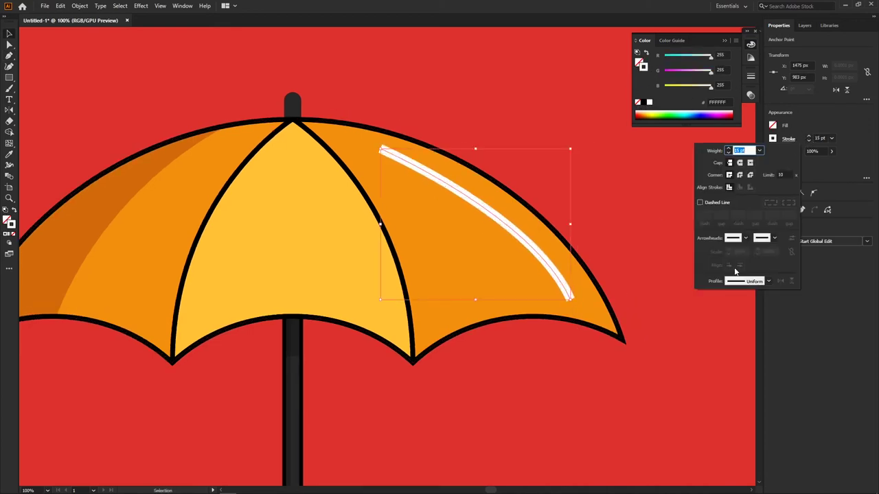
Step: Apply a tapered width profile and thicken the highlight stroke to 28 pt
click(769, 281)
click(750, 364)
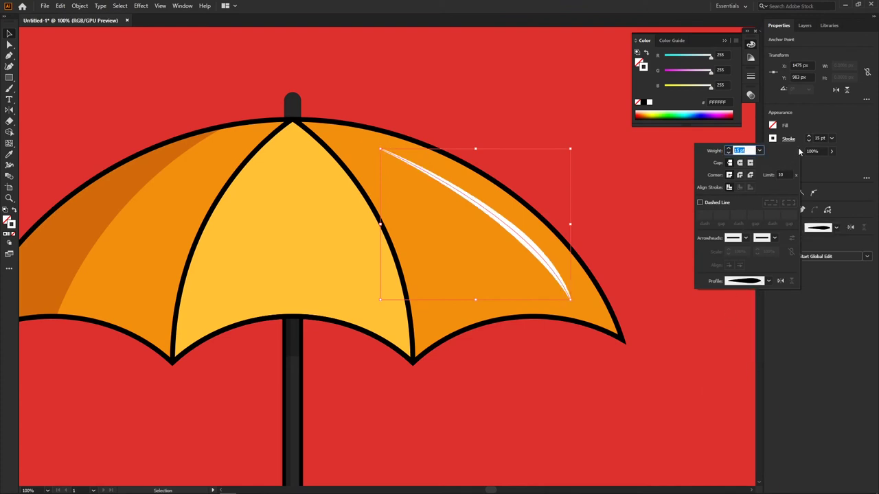
click(808, 136)
click(809, 136)
Step: Set the highlight streak's opacity to 30% and check its look
click(750, 95)
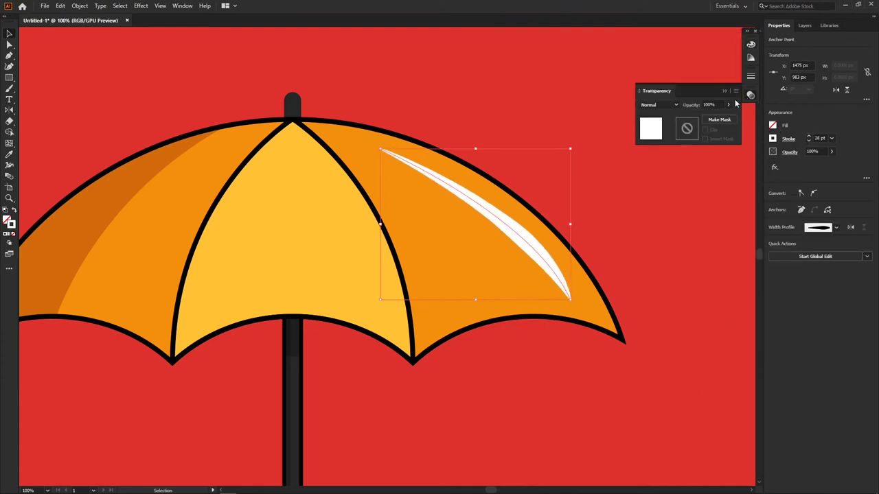
click(710, 104)
text(30)
key(Return)
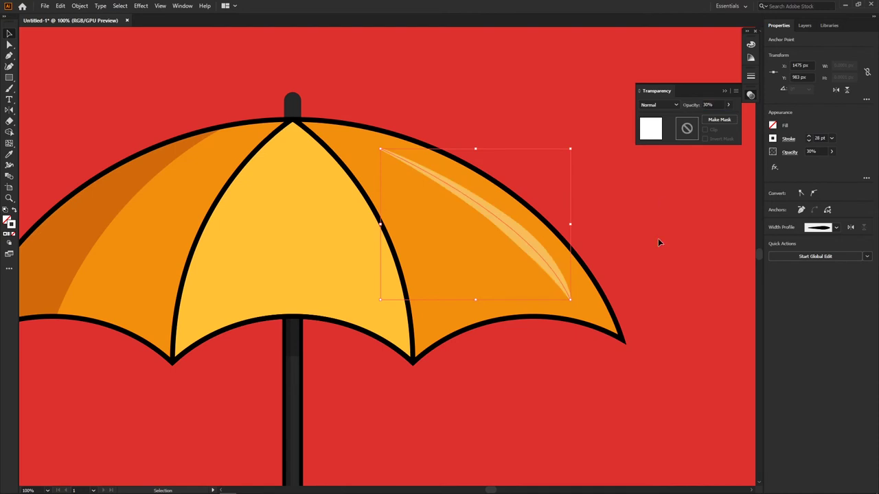
click(643, 252)
scroll(591, 300, down, 3)
scroll(591, 300, down, 1)
scroll(519, 231, up, 2)
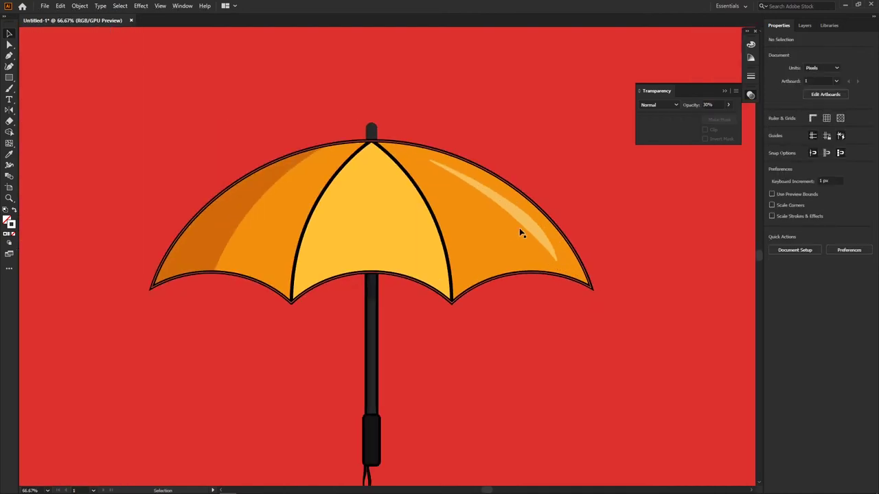
click(538, 233)
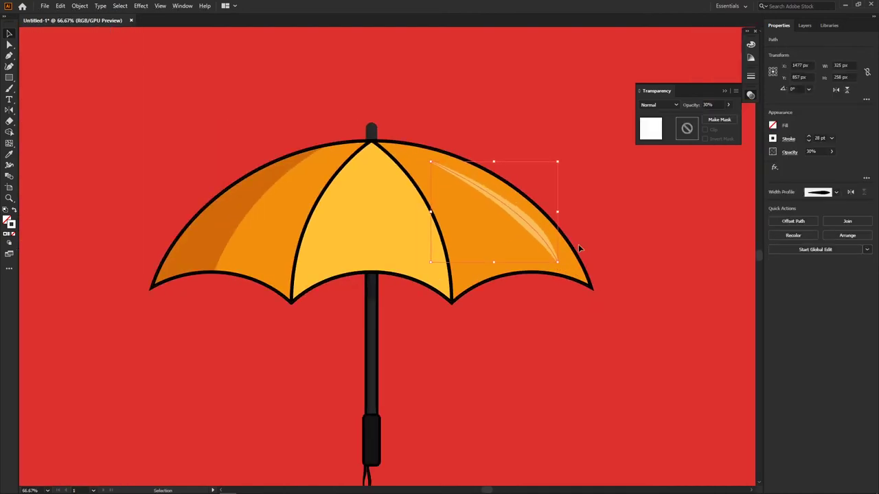
click(624, 243)
scroll(494, 295, down, 2)
scroll(514, 312, down, 1)
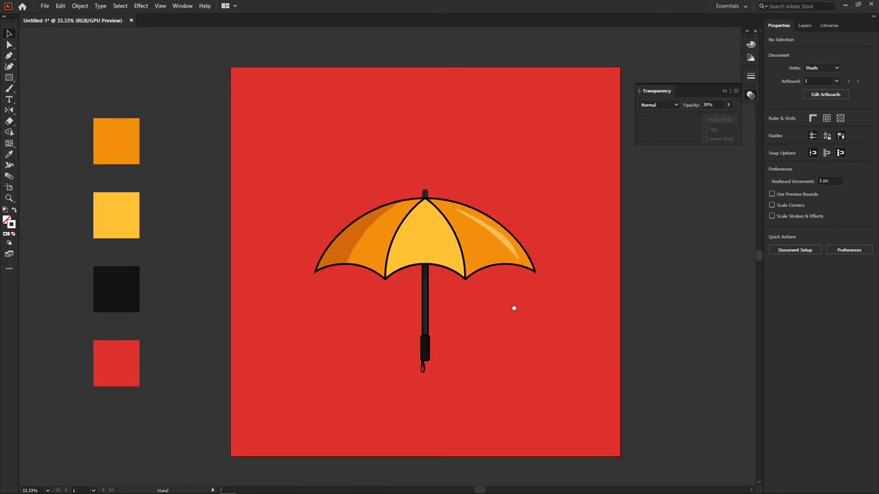
drag(513, 309, 512, 308)
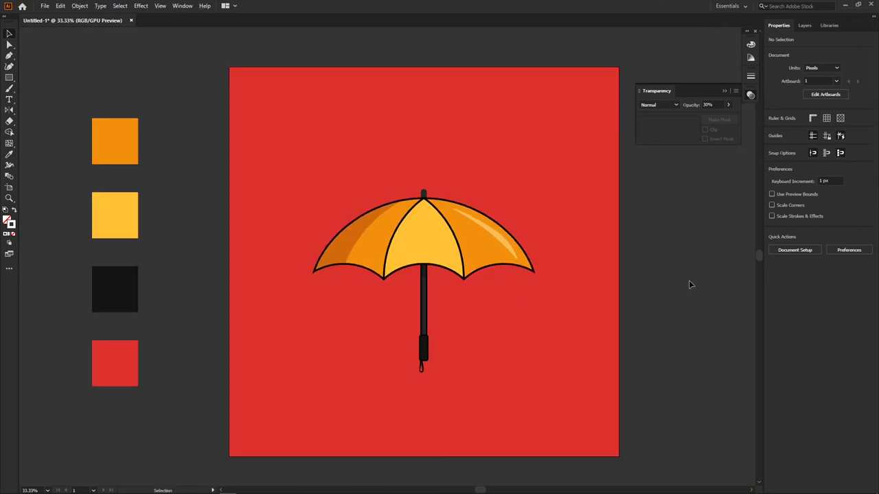
scroll(432, 158, up, 3)
click(406, 259)
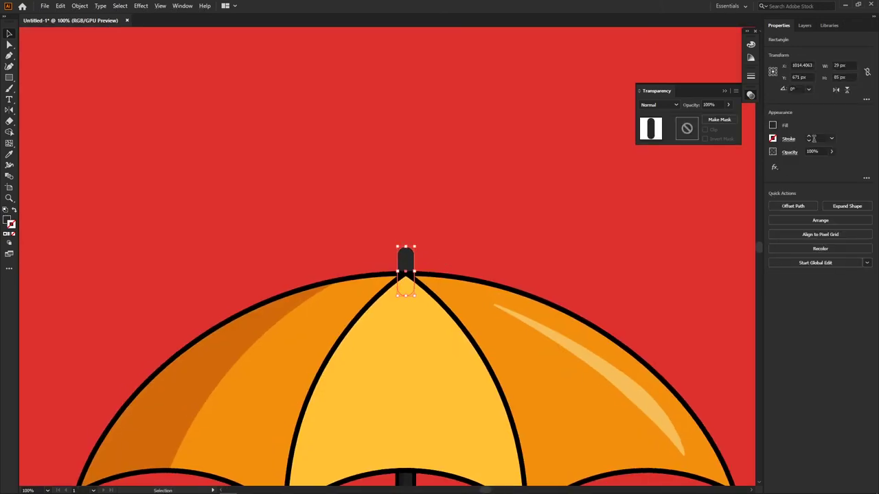
click(814, 139)
text(1)
key(Return)
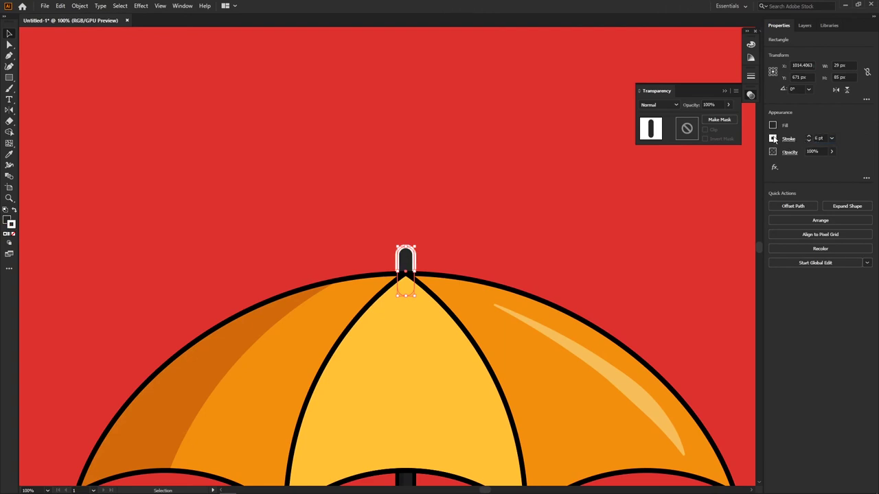
click(773, 139)
click(677, 170)
click(407, 233)
scroll(407, 232, down, 1)
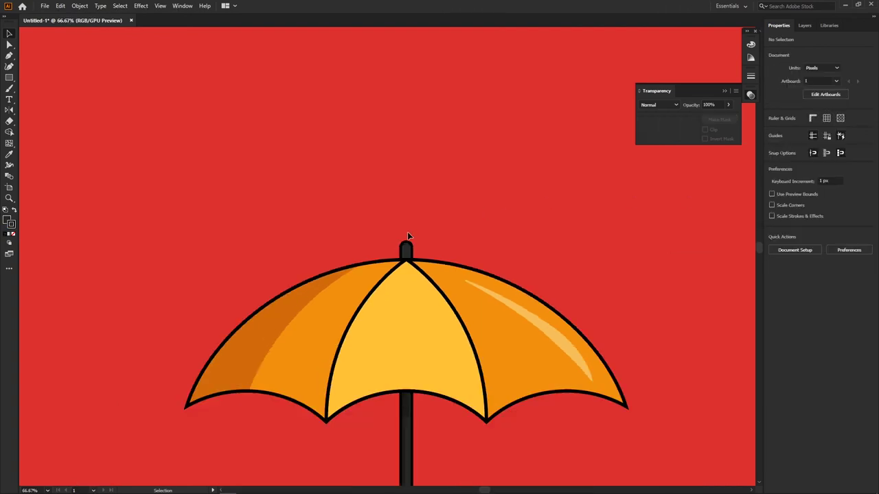
scroll(407, 233, down, 2)
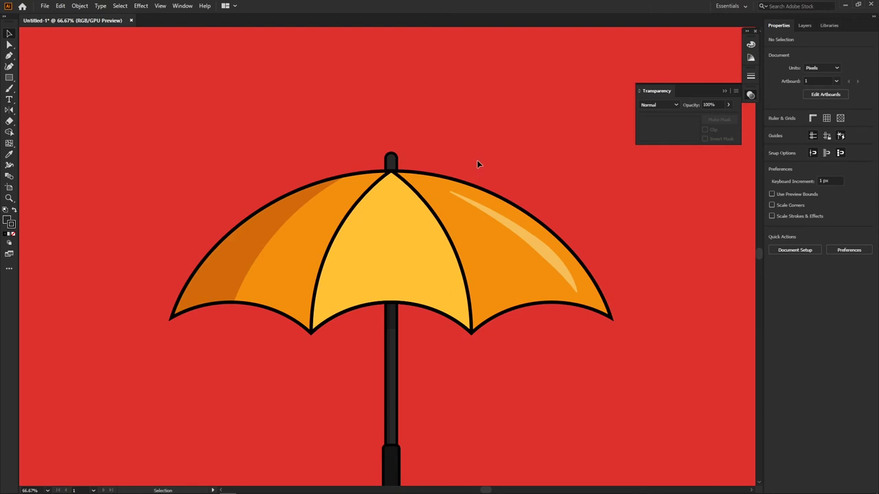
key(ctrl+minus)
key(ctrl+minus)
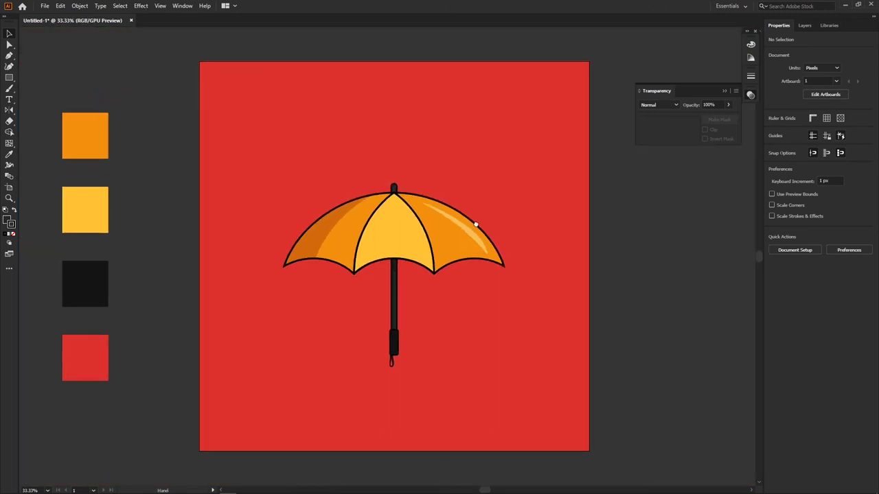
key(v)
Step: Draw a wide flat ellipse under the handle and move it into Layer 3 behind the umbrella
key(l)
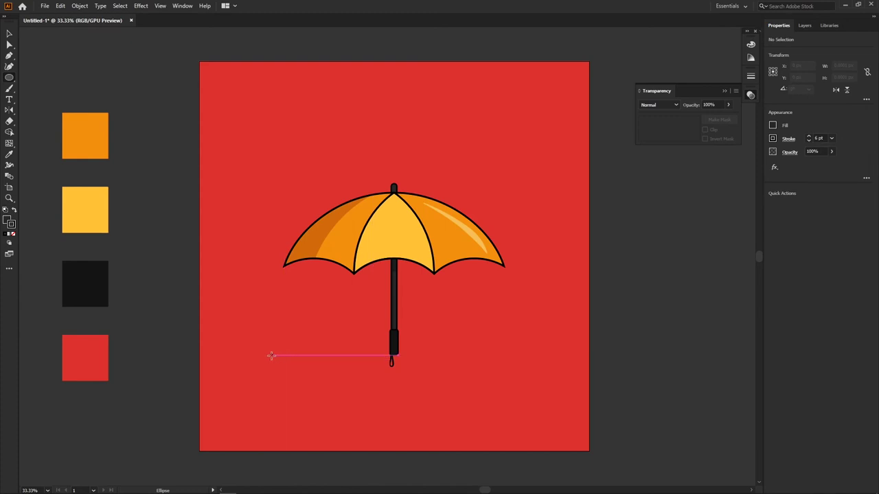
drag(256, 355, 526, 370)
key(v)
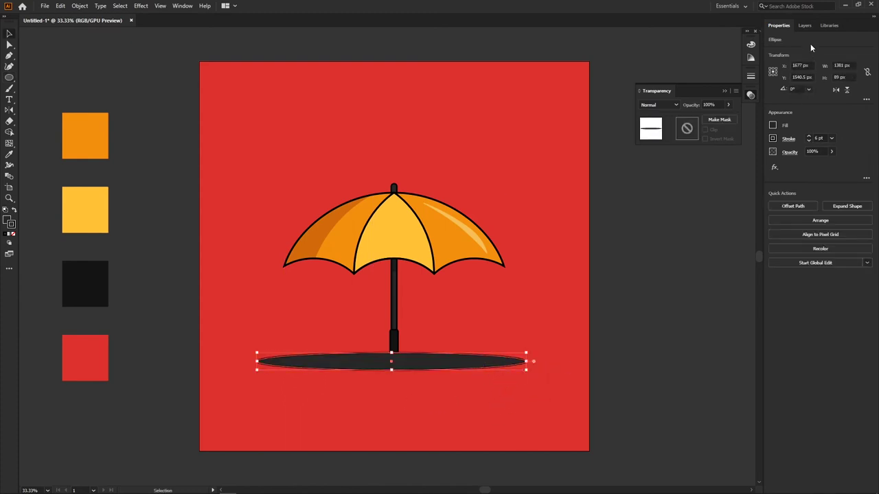
click(804, 26)
click(790, 40)
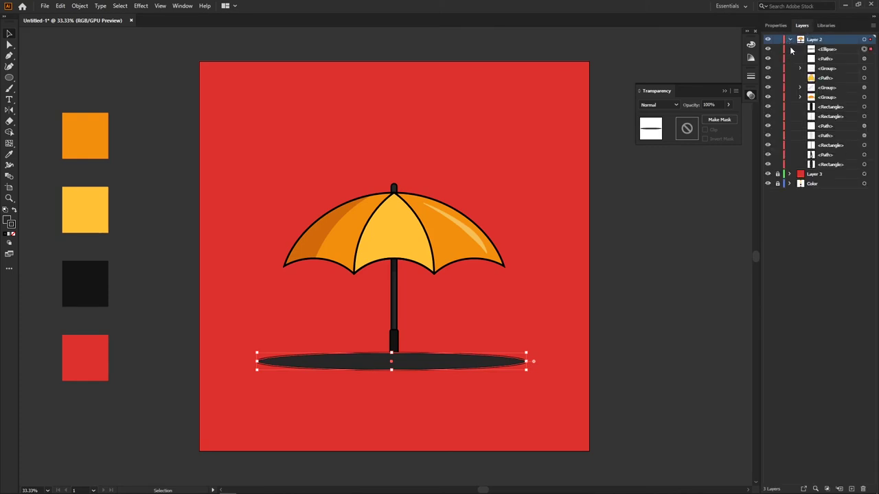
drag(840, 50, 812, 174)
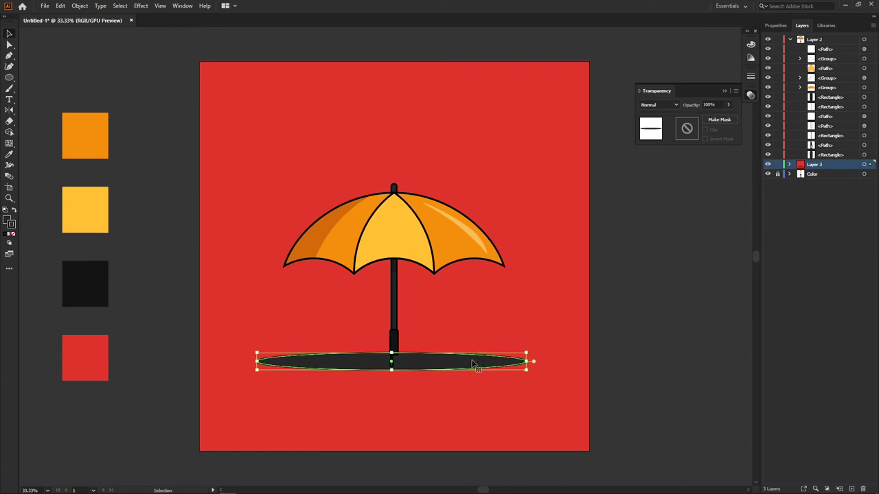
Step: Fill the shadow ellipse black and set its opacity to 50%
click(749, 47)
click(650, 103)
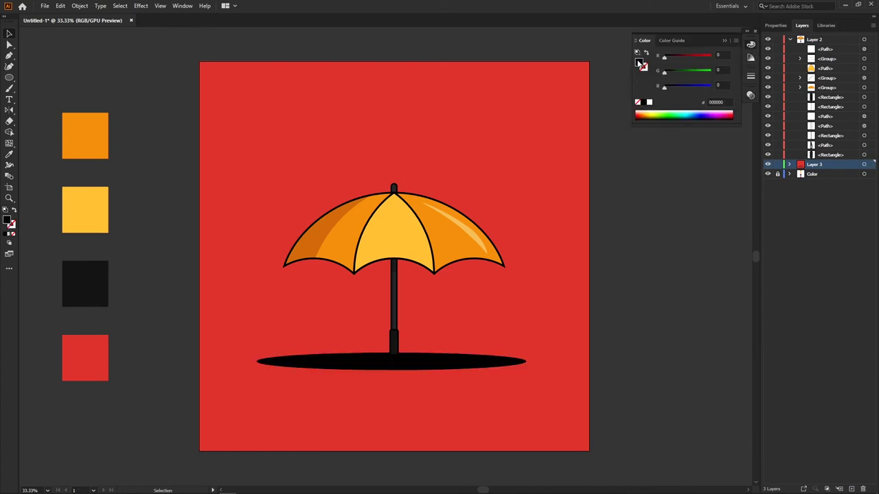
click(485, 362)
click(750, 94)
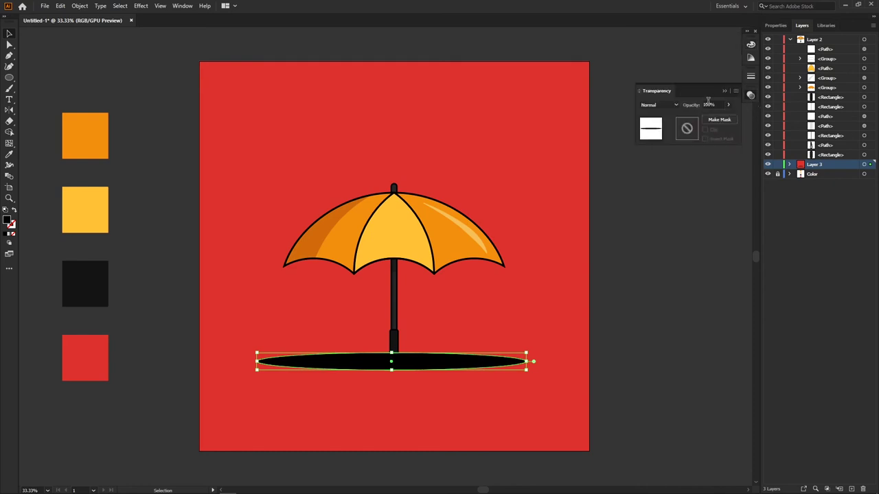
click(709, 104)
text(50)
key(Return)
Step: Nudge the shadow ellipse down and back up slightly to settle its position
click(658, 328)
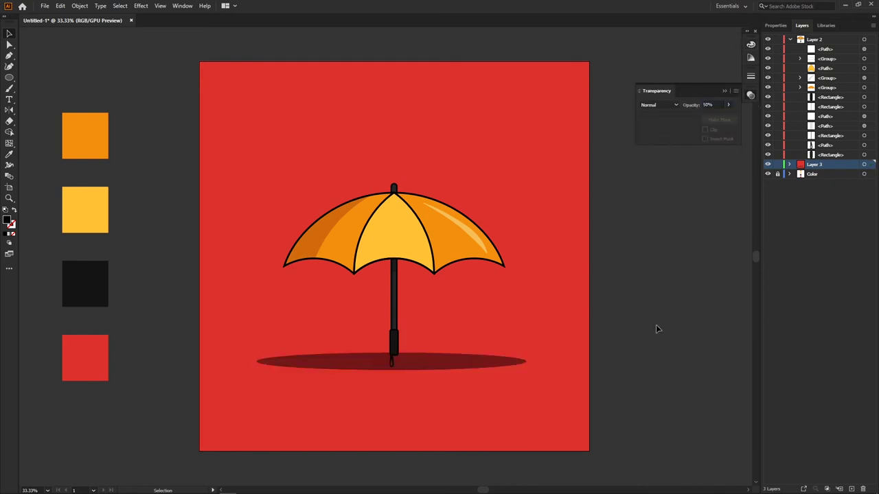
scroll(511, 390, up, 1)
click(481, 349)
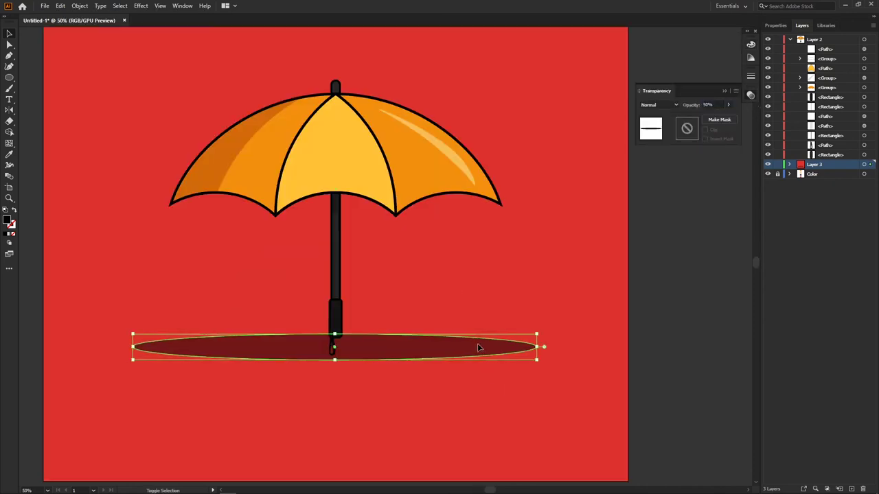
scroll(554, 347, down, 1)
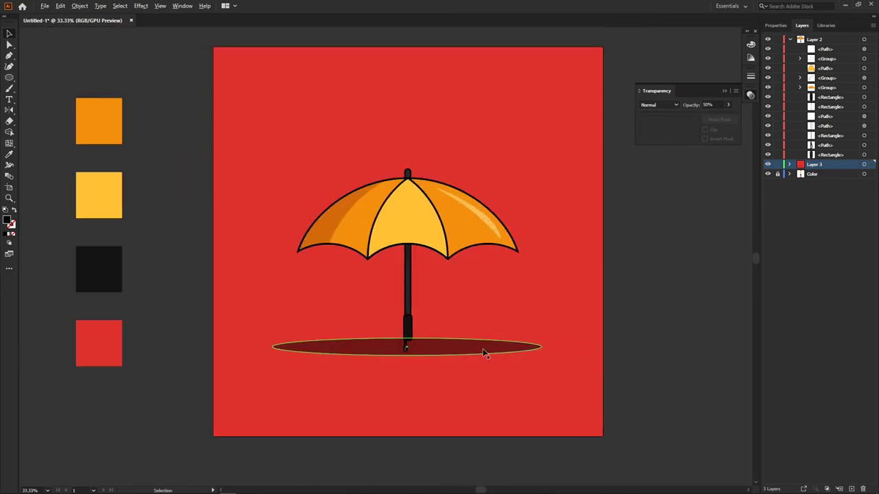
key(shift+Down)
key(shift+Down)
key(shift+Down)
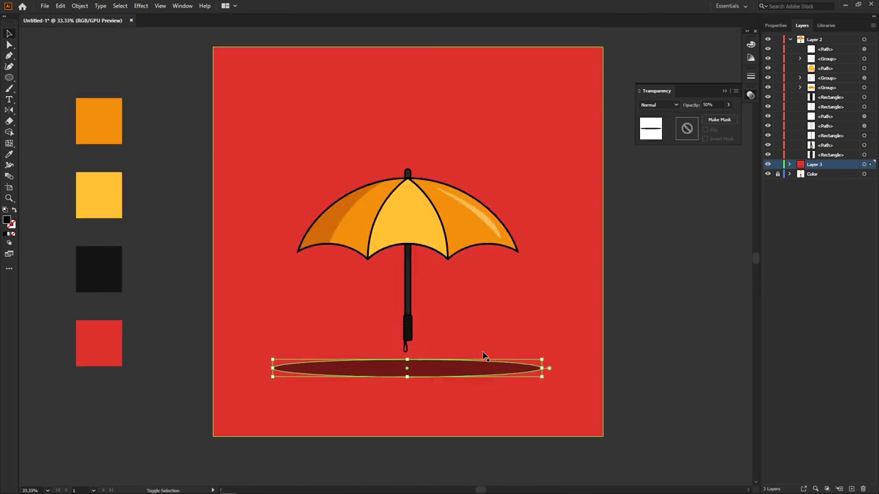
click(661, 372)
scroll(650, 365, down, 1)
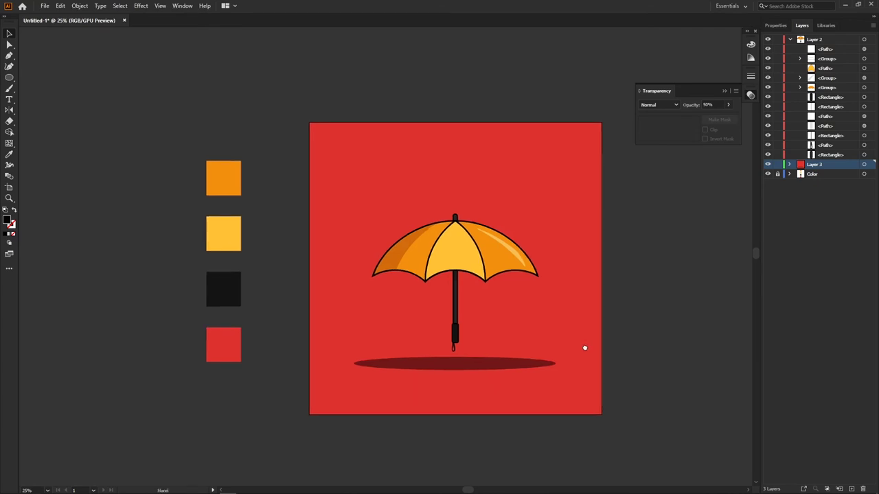
click(509, 364)
key(shift+Up)
key(shift+Up)
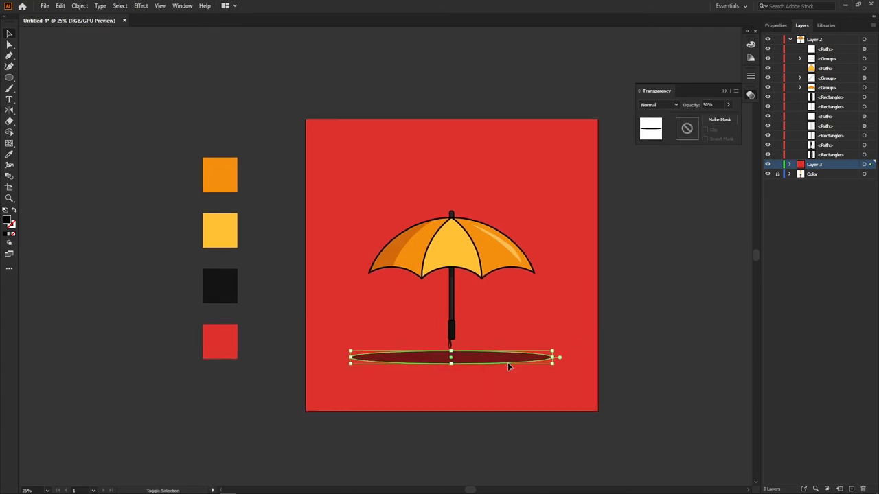
click(584, 348)
drag(584, 348, 539, 336)
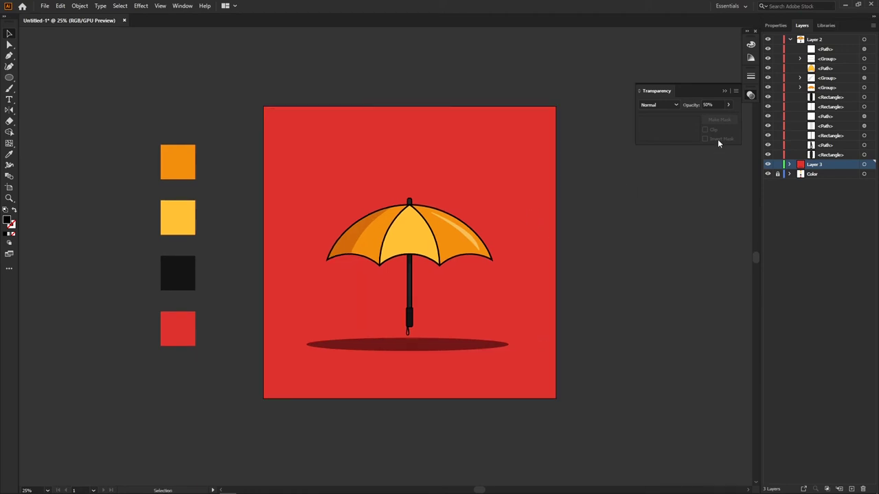
Step: Lock Layer 3 and group all the umbrella parts together
click(777, 165)
click(443, 240)
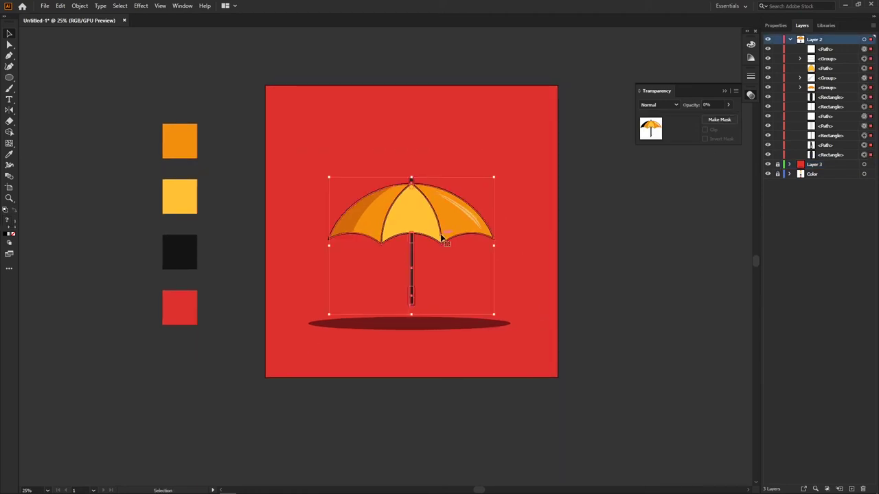
key(ctrl+equal)
key(a)
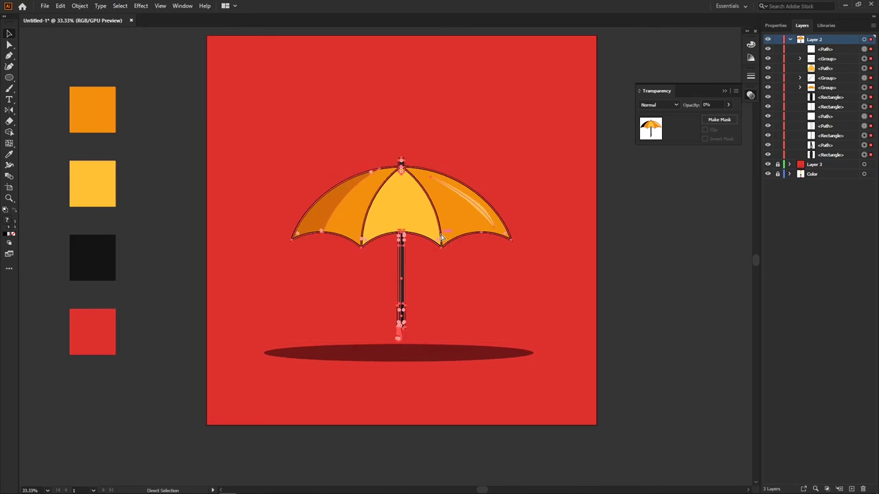
key(ctrl+g)
key(v)
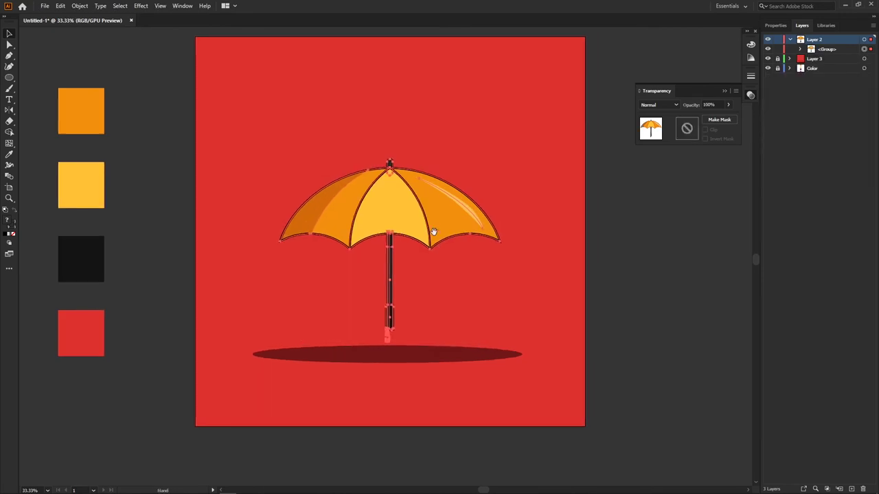
key(r)
Step: Rotate the umbrella group around its handle bottom to a steeper lean
scroll(406, 231, down, 1)
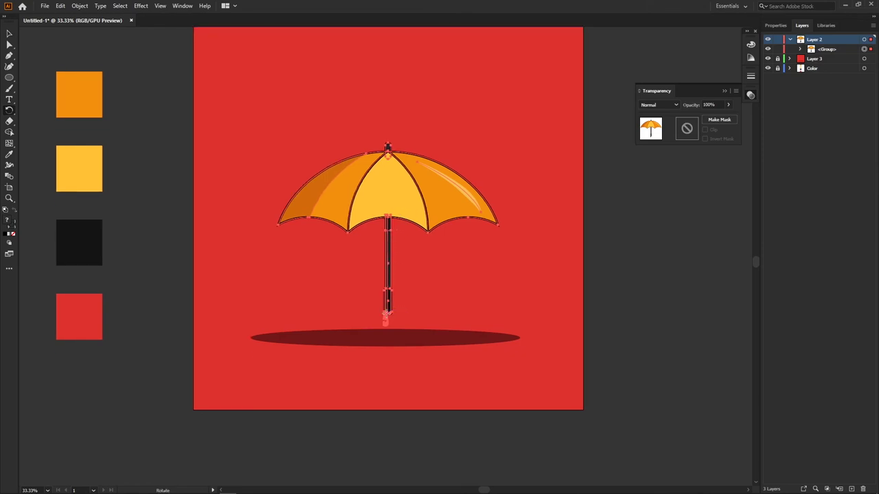
click(387, 316)
mouse_move(387, 147)
mouse_down()
mouse_move(298, 195)
mouse_move(299, 180)
mouse_up()
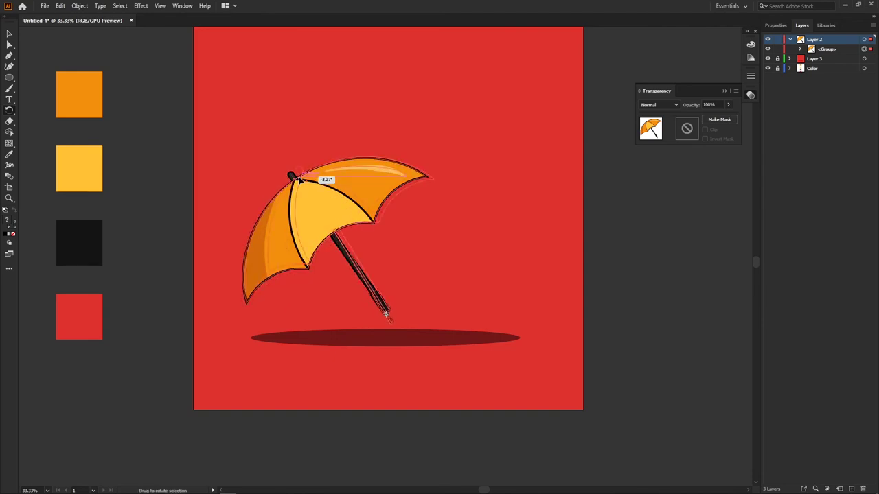
mouse_move(300, 180)
mouse_down()
mouse_move(275, 206)
mouse_move(284, 186)
mouse_up()
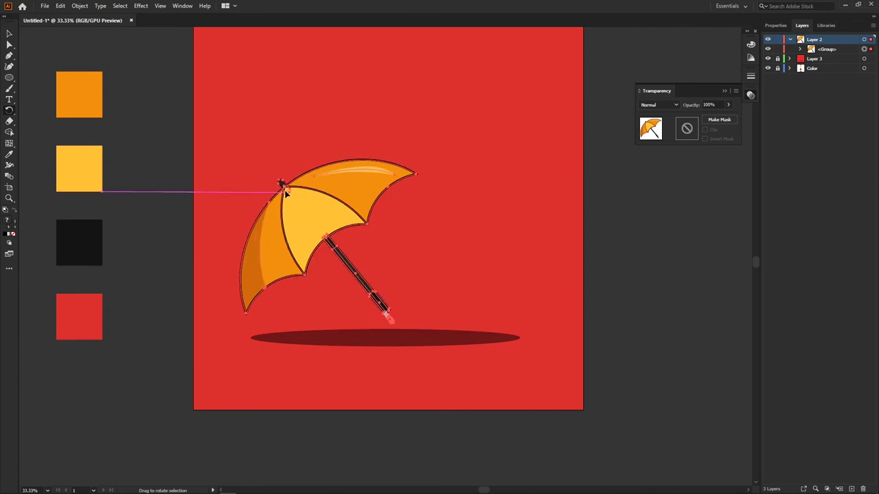
click(659, 239)
Step: Reselect the umbrella and the shadow ellipse to review the new angle
drag(415, 307, 438, 307)
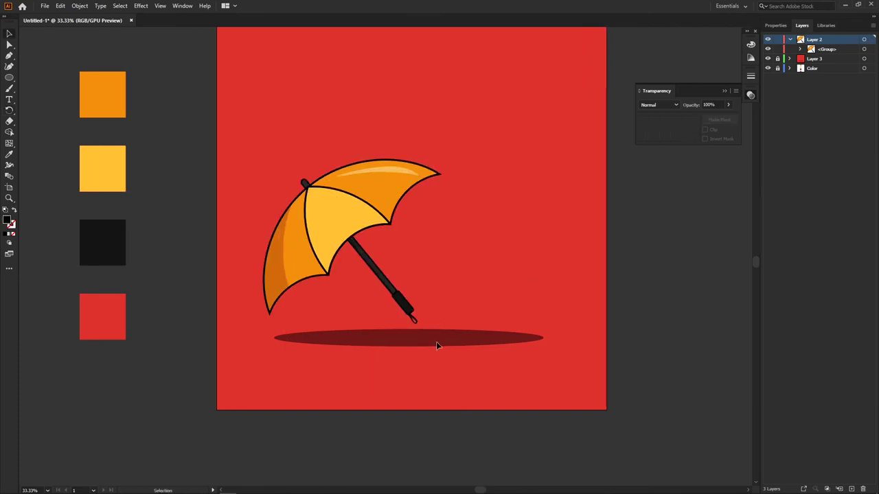
click(404, 228)
scroll(452, 322, up, 1)
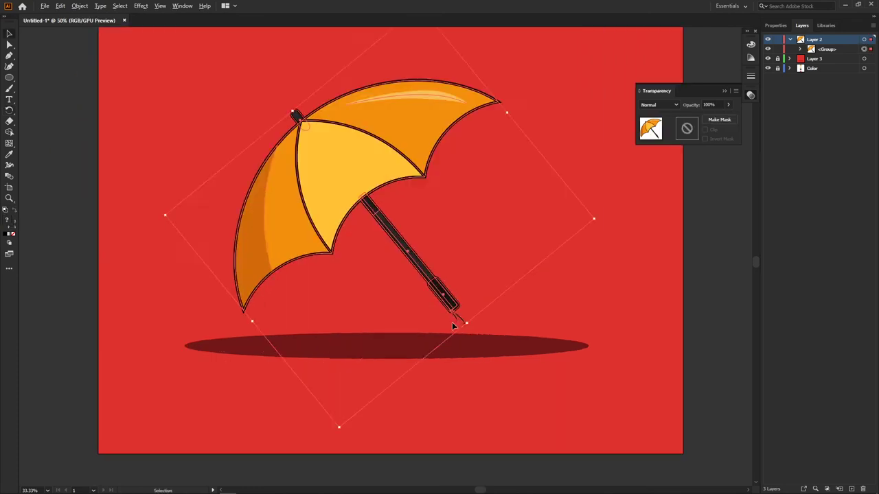
scroll(452, 322, up, 2)
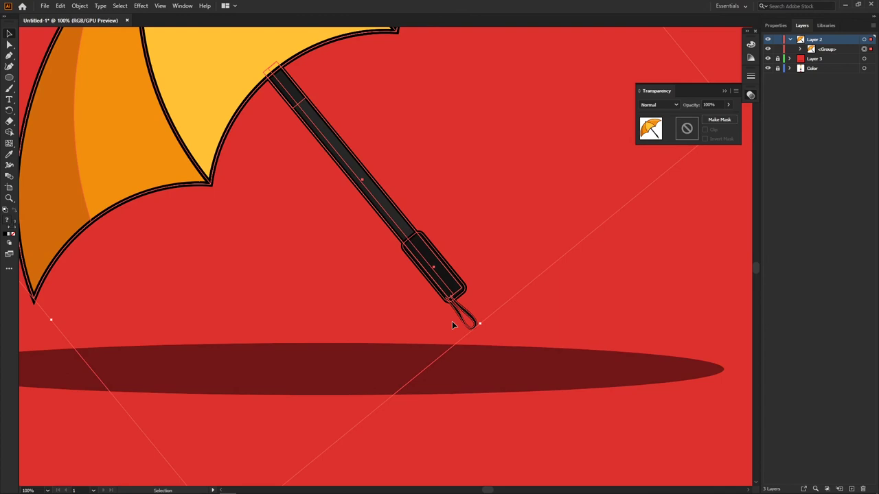
scroll(453, 324, down, 3)
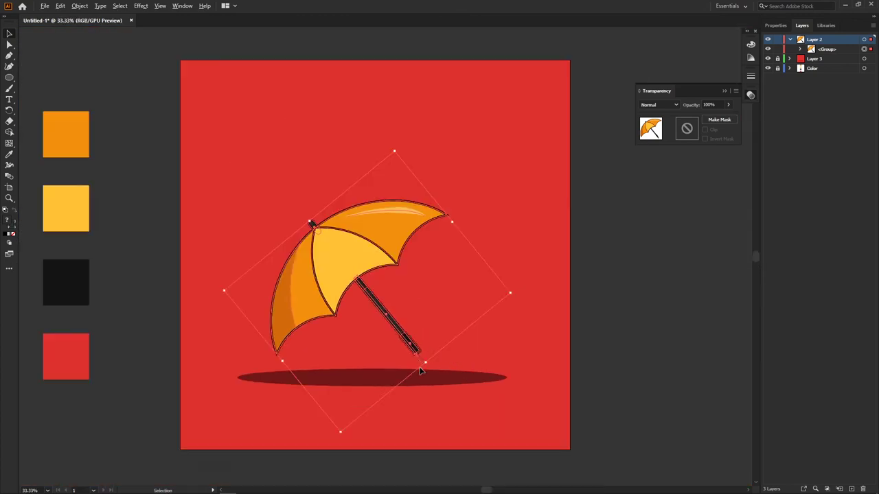
click(455, 379)
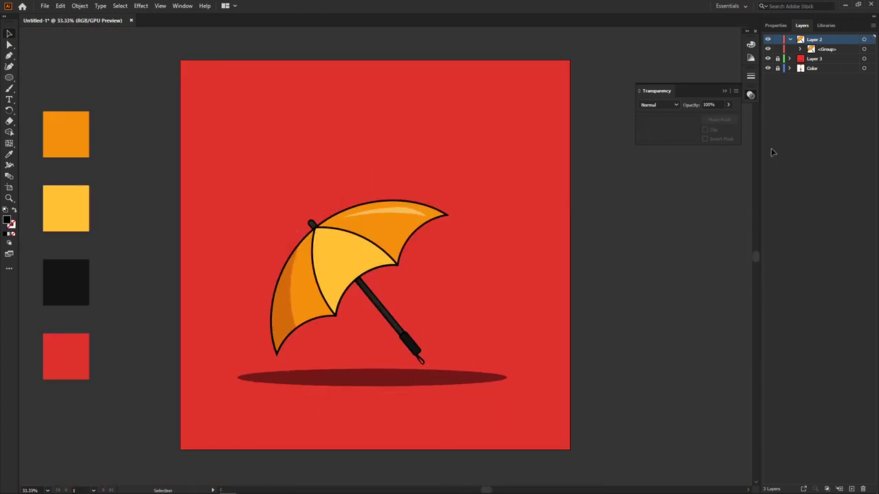
Step: Move the shadow ellipse up under the umbrella and place a horizontal guide at its level
scroll(453, 362, up, 1)
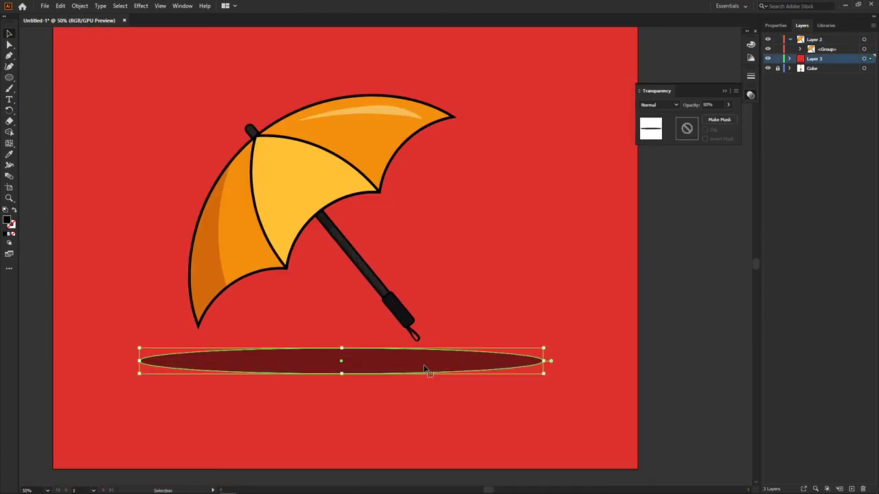
mouse_move(453, 363)
mouse_down()
mouse_move(358, 350)
mouse_move(357, 342)
mouse_up()
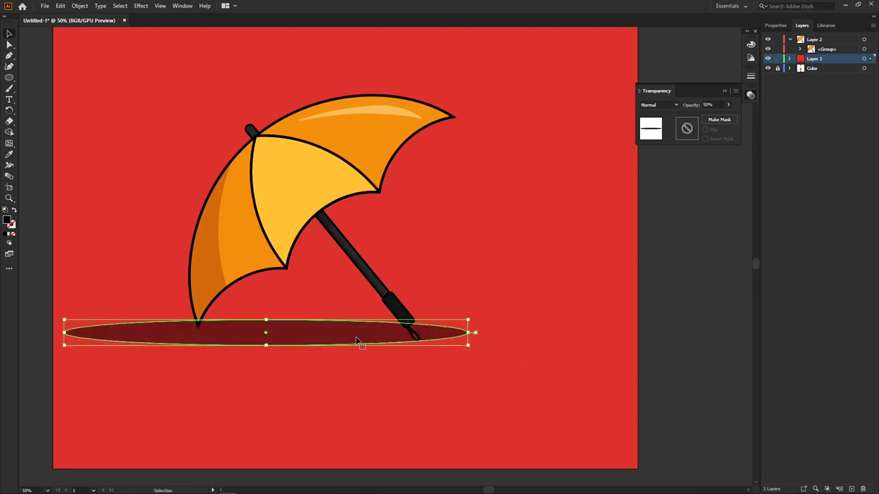
scroll(357, 343, up, 1)
click(493, 357)
key(ctrl+r)
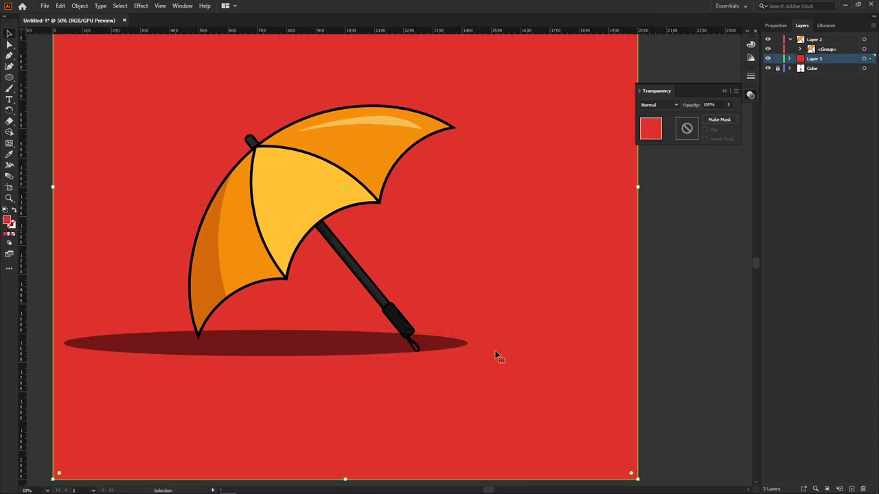
mouse_move(443, 32)
mouse_down()
mouse_move(405, 358)
mouse_move(437, 353)
mouse_move(414, 367)
mouse_move(432, 358)
mouse_up()
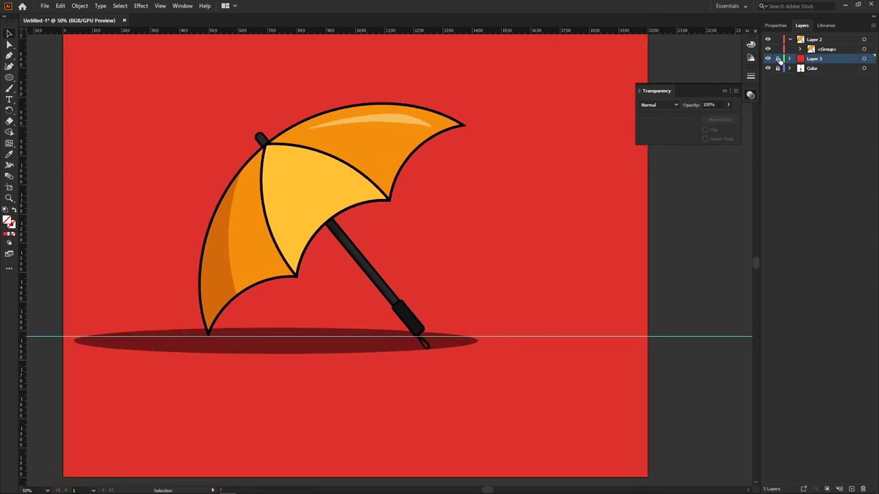
Step: Shift the shadow left and narrow it from its left end
drag(402, 288, 418, 269)
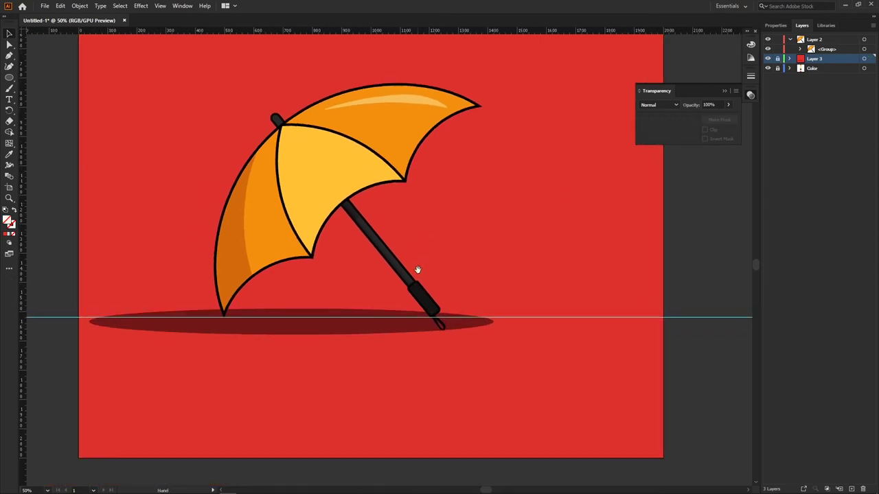
click(788, 59)
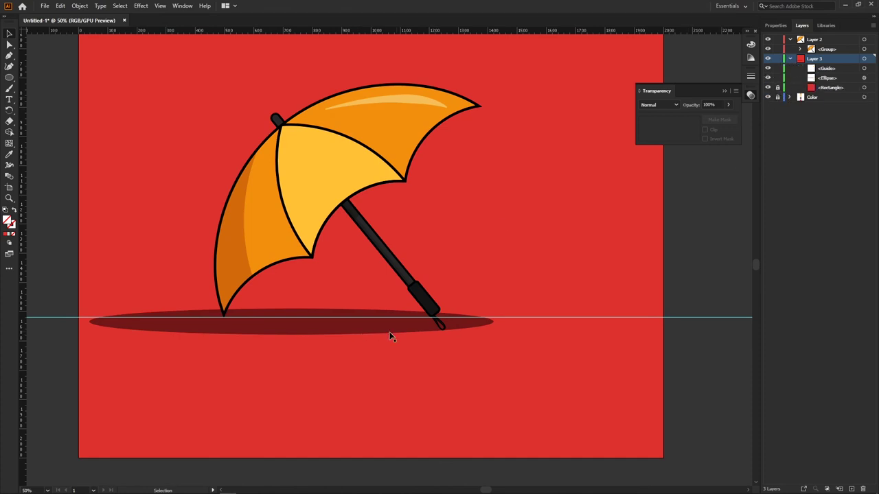
drag(390, 336, 320, 326)
drag(61, 316, 135, 315)
click(340, 317)
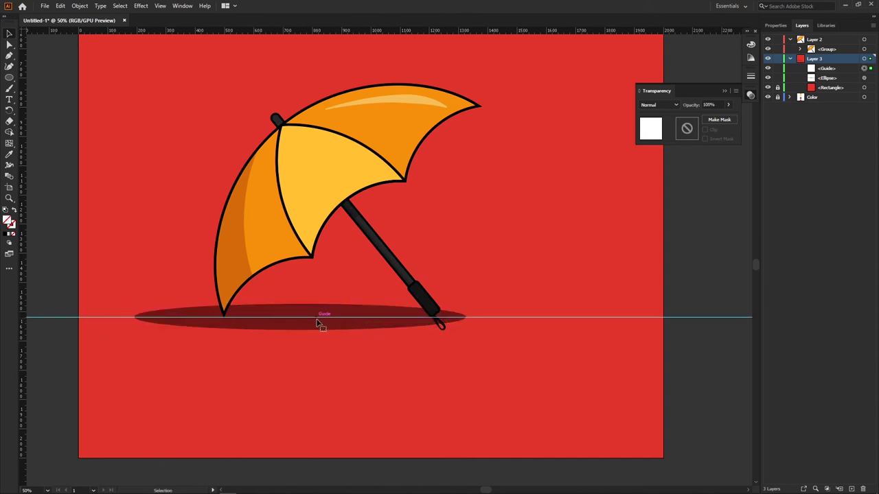
click(318, 323)
drag(337, 327, 333, 327)
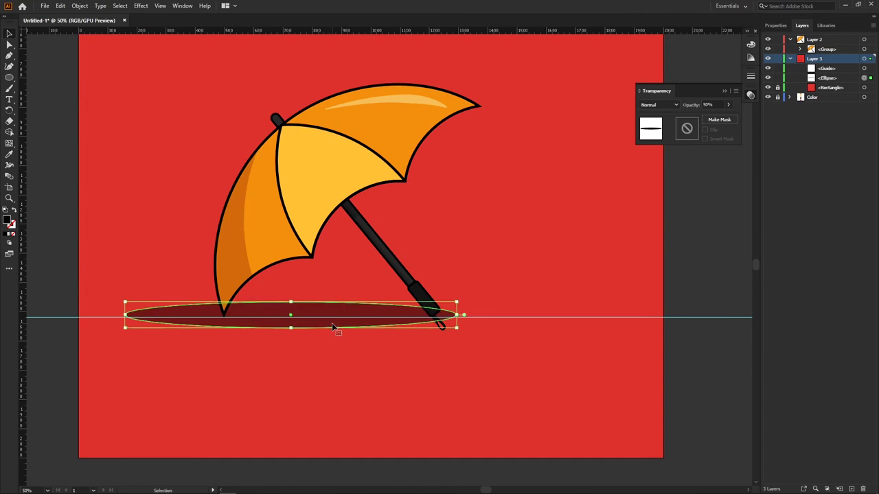
Step: Delete the temporary horizontal guide
scroll(331, 323, down, 3)
click(493, 377)
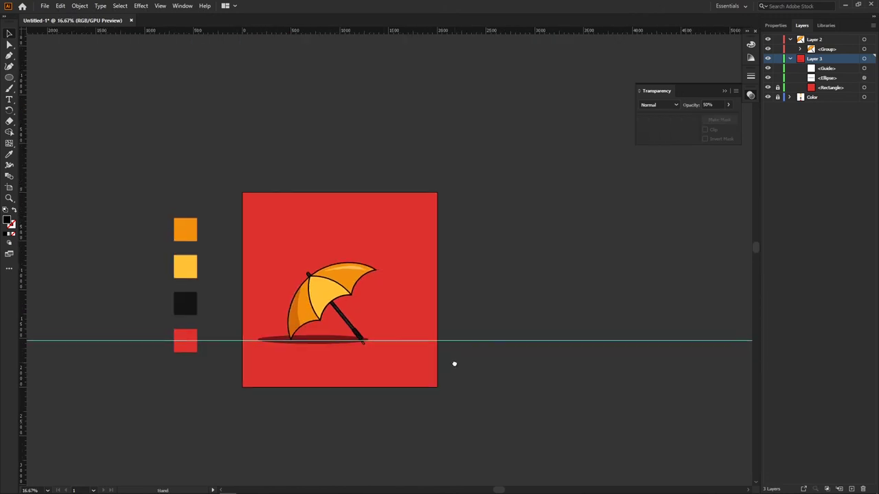
click(558, 342)
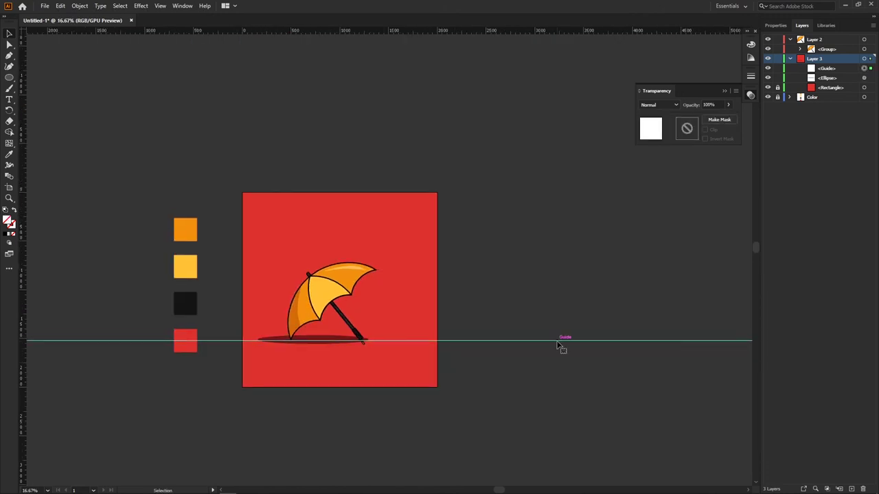
key(Delete)
Step: In isolation mode, rotate the handle strap loop to lie nearly horizontal
scroll(309, 381, up, 3)
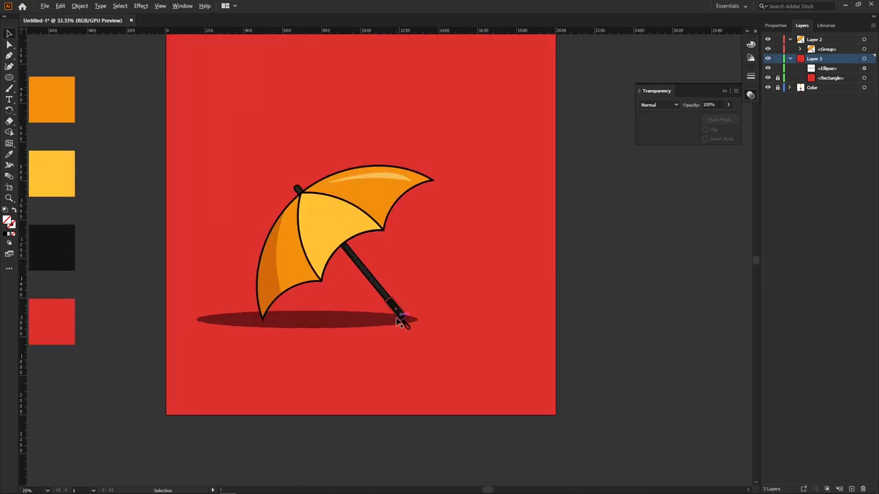
scroll(394, 338, up, 2)
click(430, 328)
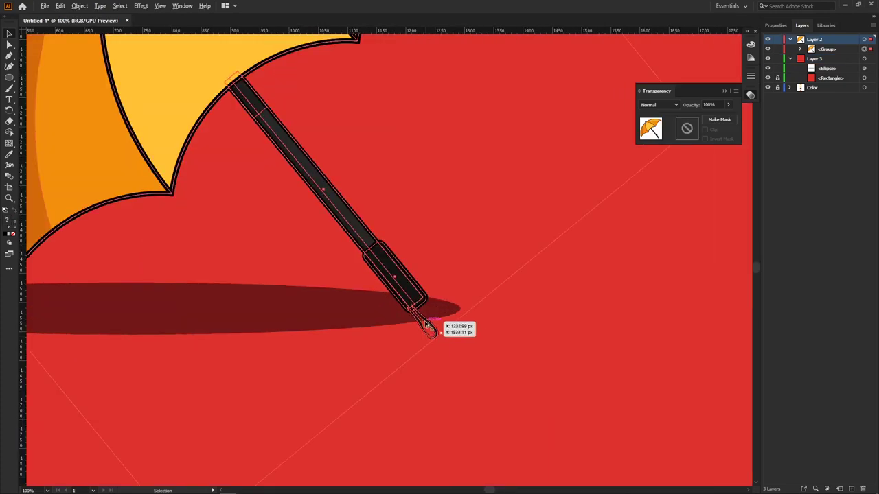
scroll(431, 330, up, 1)
double_click(434, 329)
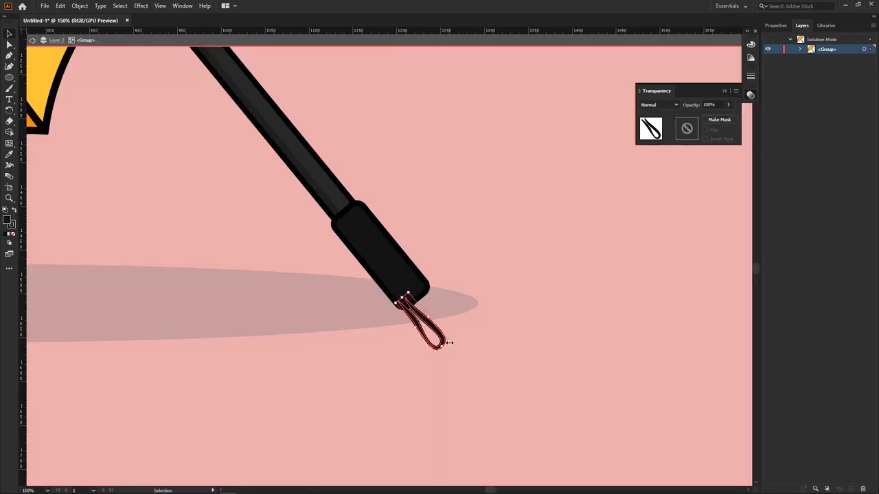
mouse_move(453, 343)
mouse_down()
mouse_move(418, 334)
mouse_move(402, 317)
mouse_up()
double_click(471, 365)
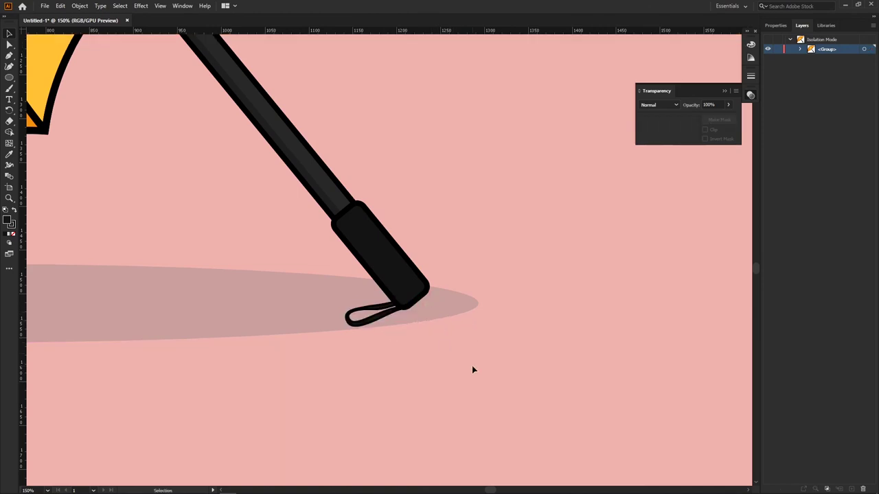
scroll(471, 366, down, 1)
scroll(428, 354, down, 1)
scroll(428, 355, down, 2)
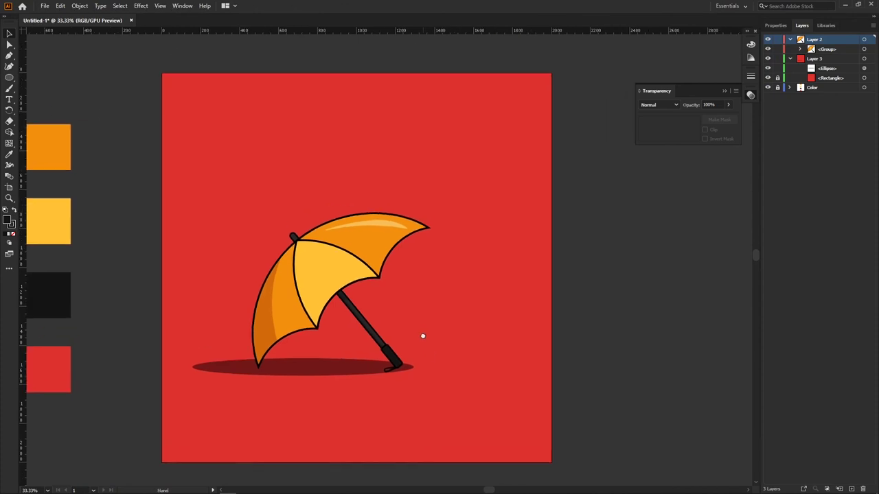
Step: Nudge the umbrella right and pull the shadow's left end slightly inward
drag(484, 158, 218, 410)
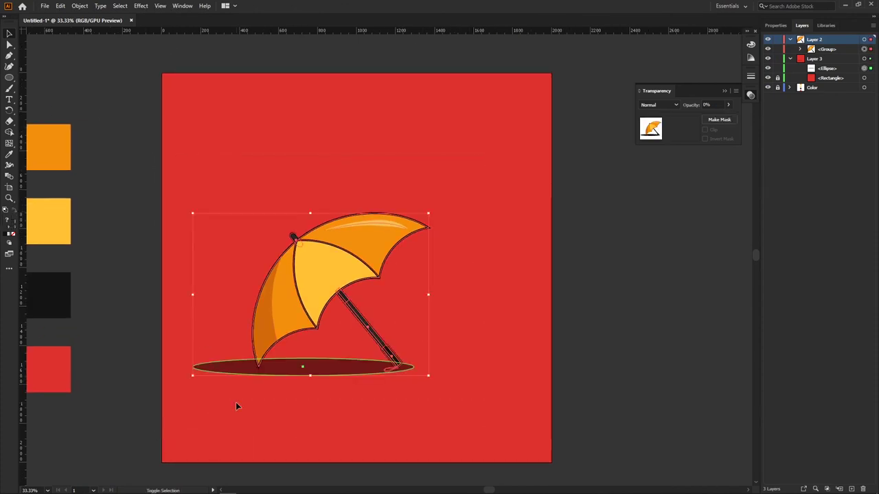
key(shift+Right)
key(shift+Right)
key(shift+Right)
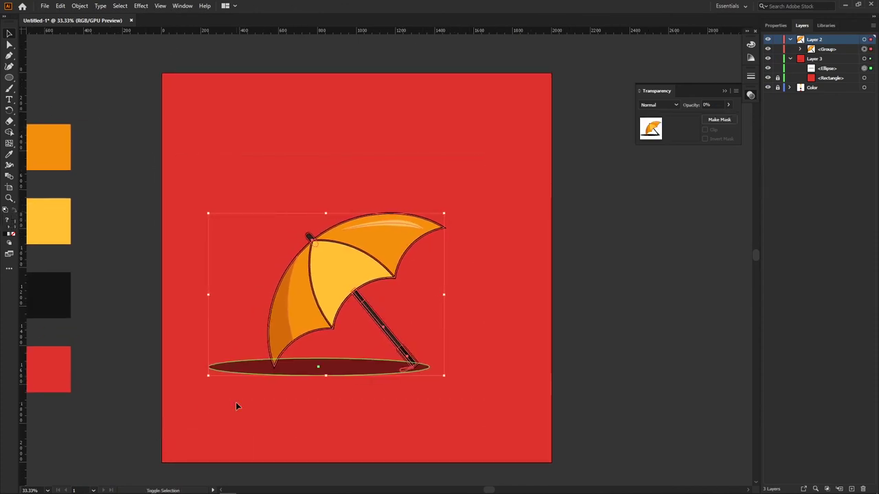
click(621, 328)
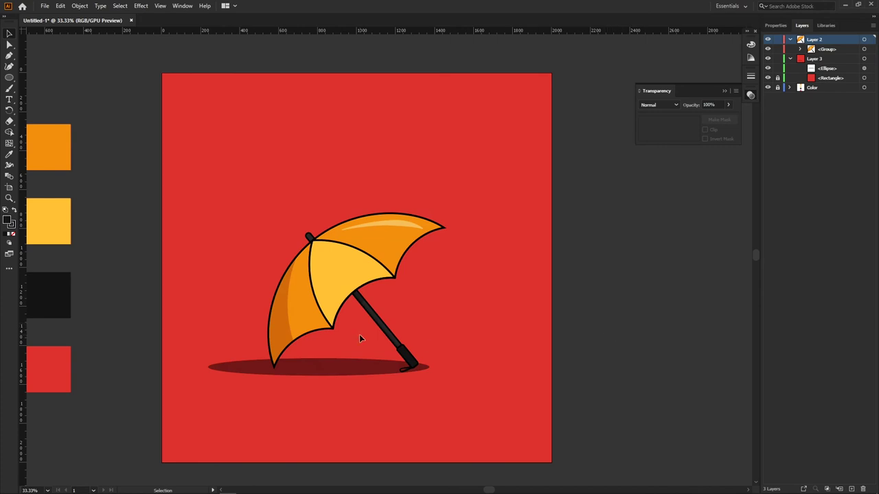
click(329, 364)
scroll(330, 363, up, 1)
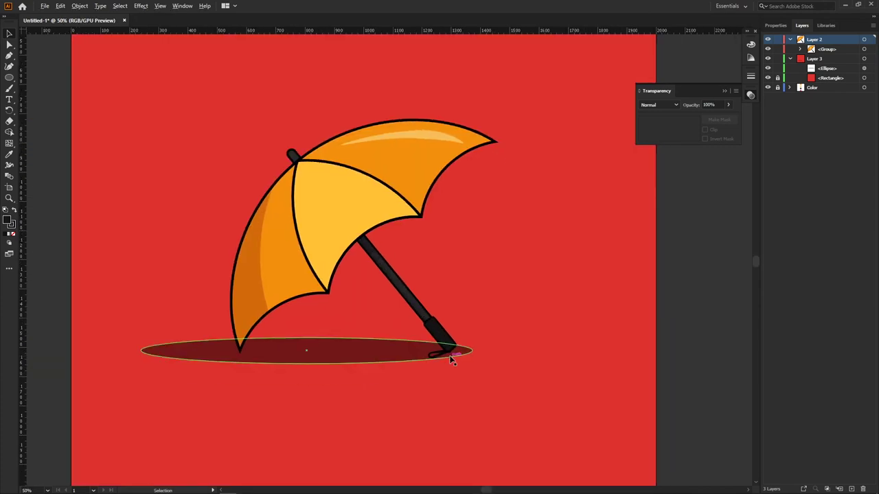
click(358, 358)
drag(141, 351, 153, 351)
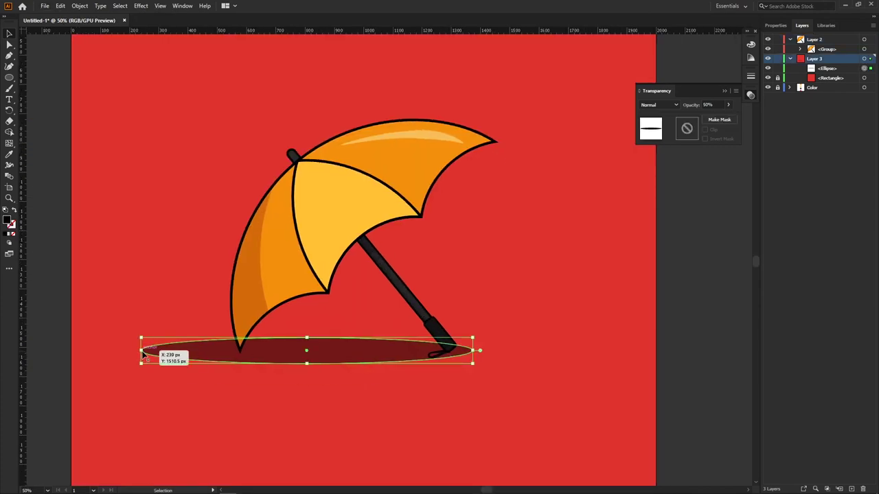
key(a)
click(134, 342)
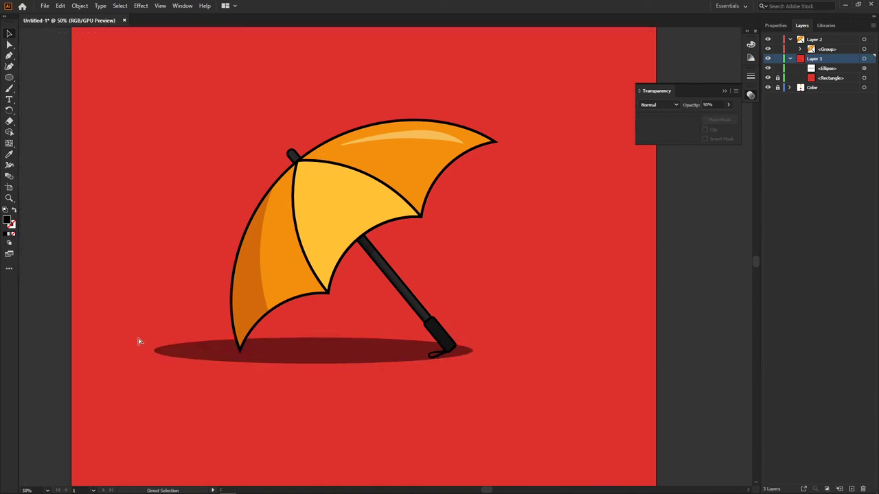
key(v)
Step: Fit the artboard in the window, close Transparency, and hide the Color swatch layer
drag(428, 230, 400, 270)
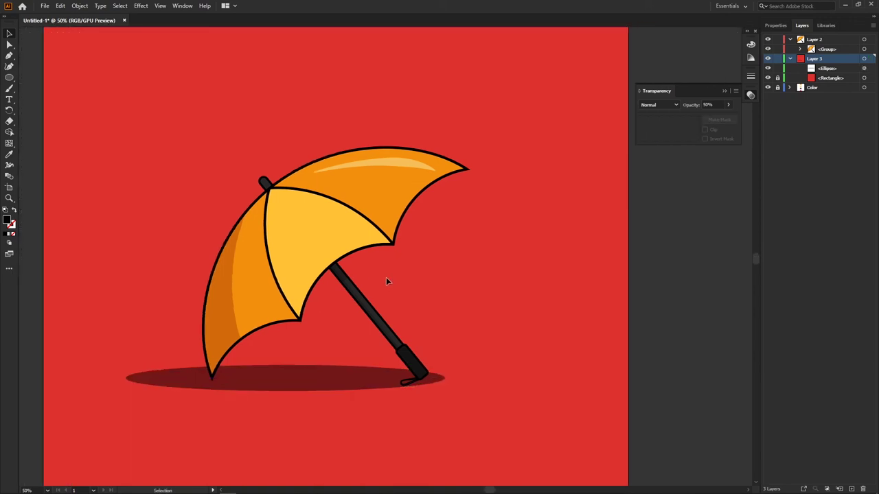
key(ctrl+0)
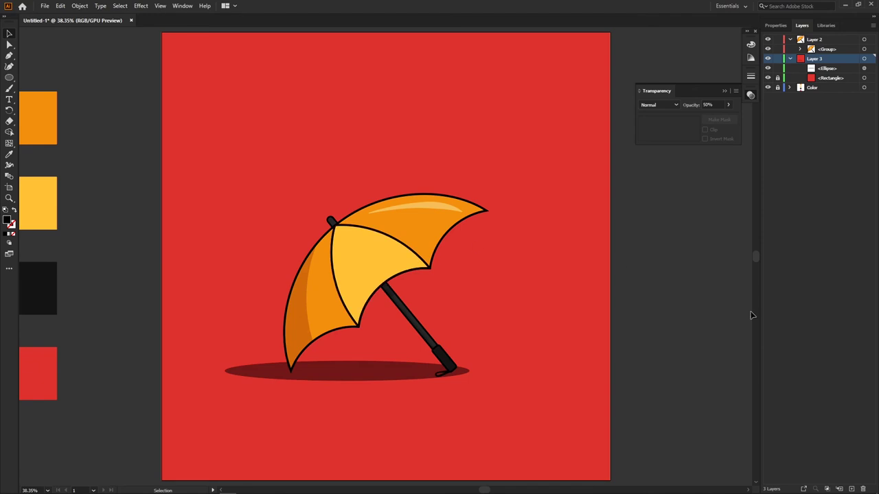
key(ctrl+shift+F10)
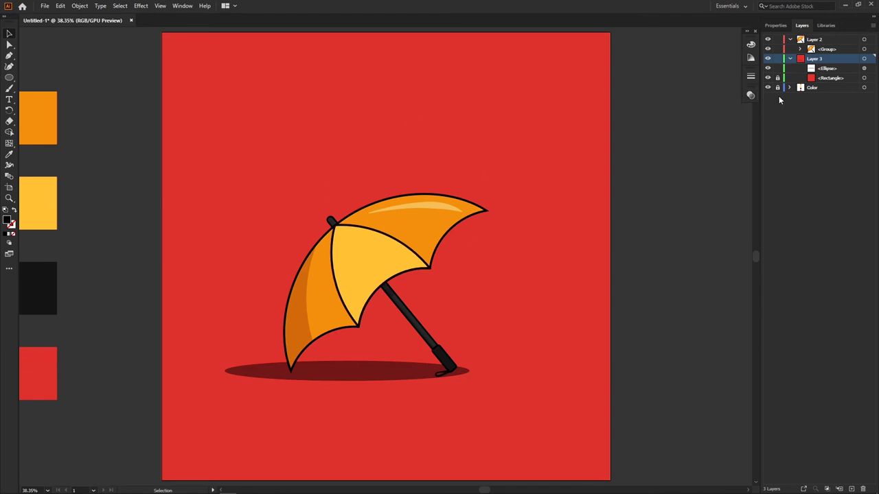
click(768, 87)
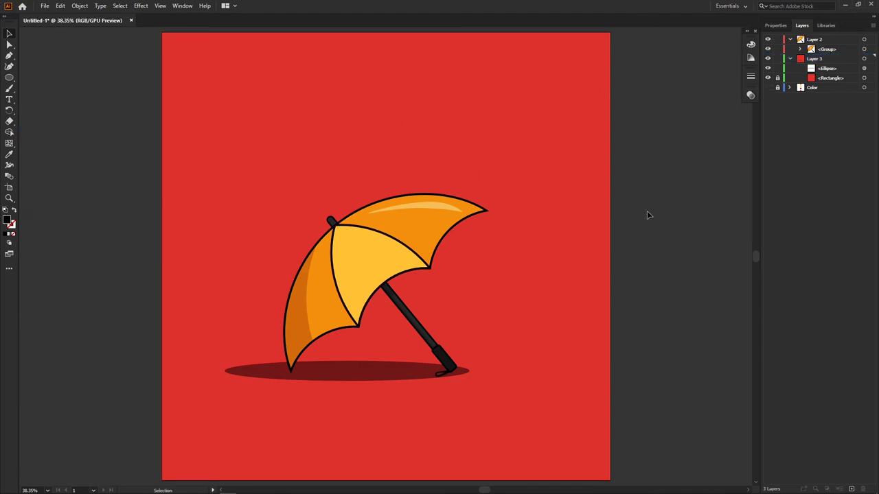
Step: Draw a closed curved shape with the Pen tool covering the canopy's top
scroll(415, 233, up, 2)
drag(415, 232, 426, 222)
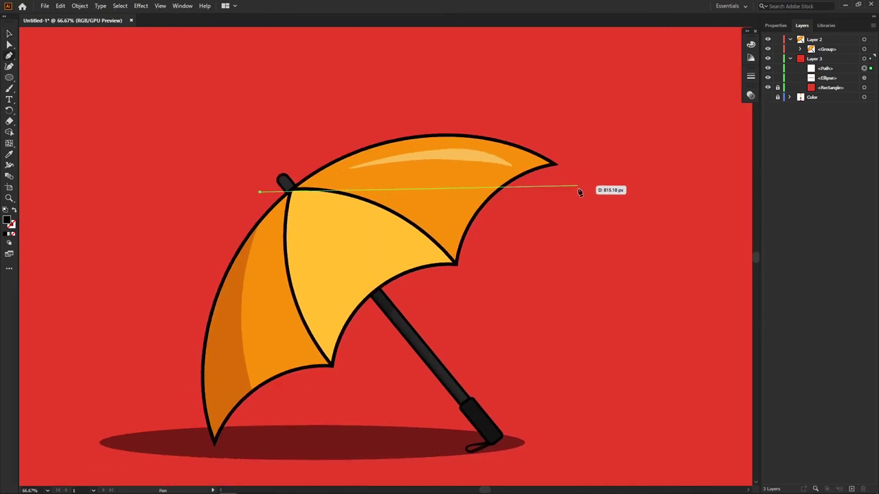
drag(585, 201, 703, 265)
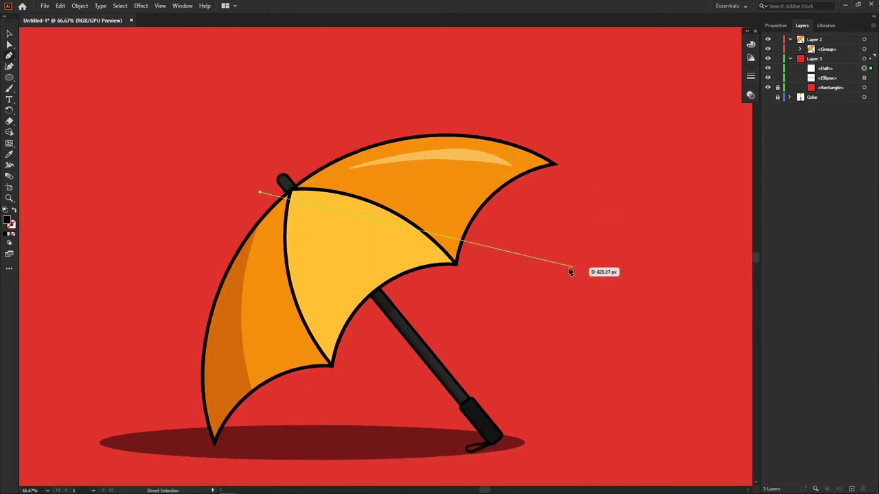
drag(703, 265, 645, 338)
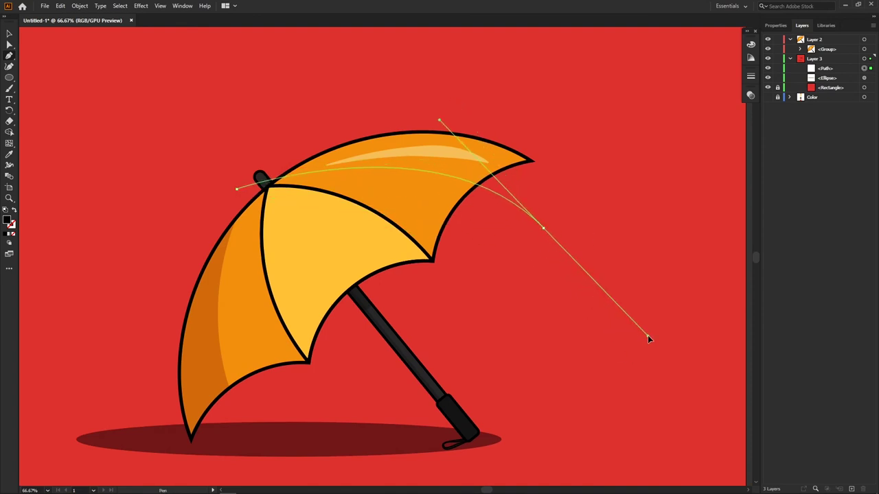
click(614, 70)
click(445, 53)
click(278, 108)
click(237, 189)
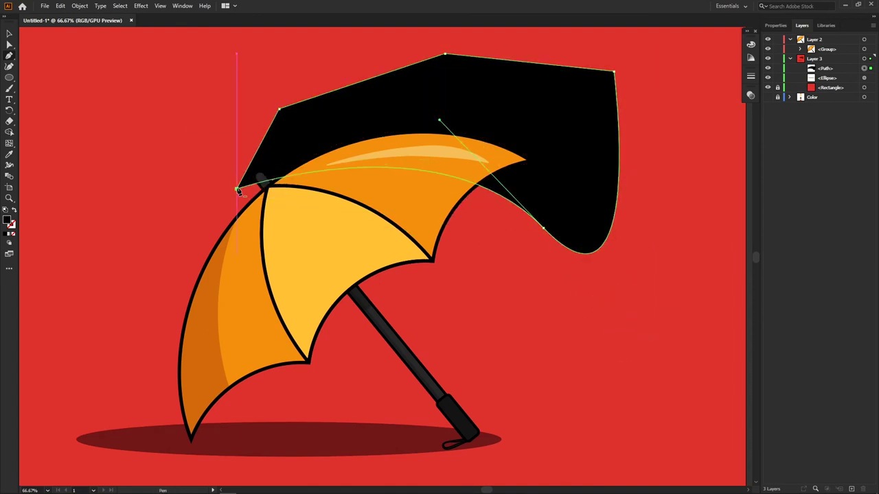
key(v)
Step: Move the shape into the umbrella group and intersect it with the orange canopy
mouse_move(823, 72)
mouse_down()
mouse_move(817, 44)
mouse_move(834, 107)
mouse_up()
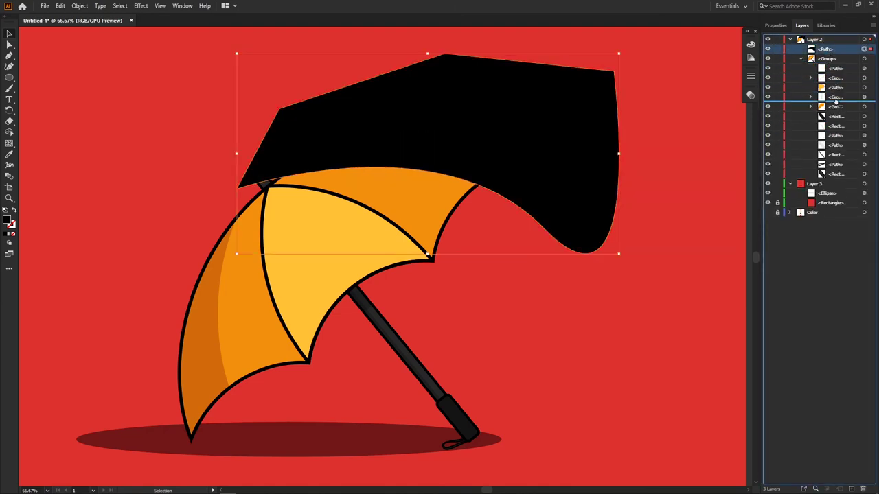
drag(835, 106, 837, 104)
double_click(544, 170)
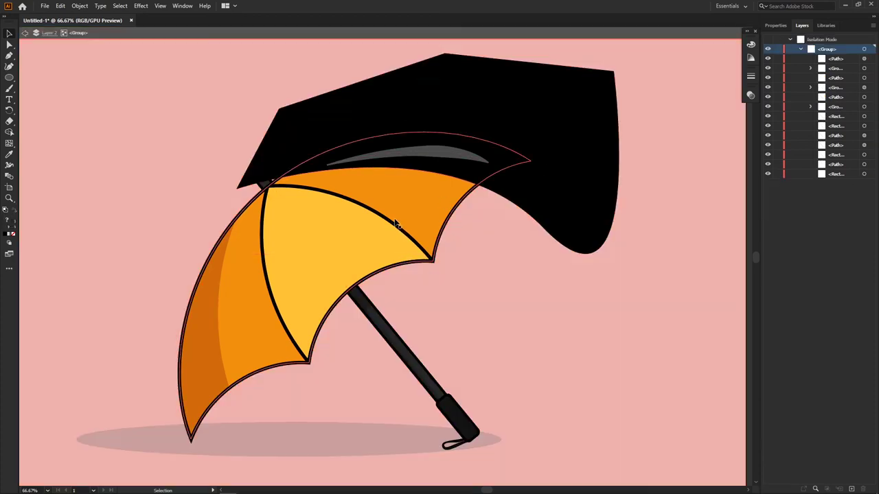
click(417, 223)
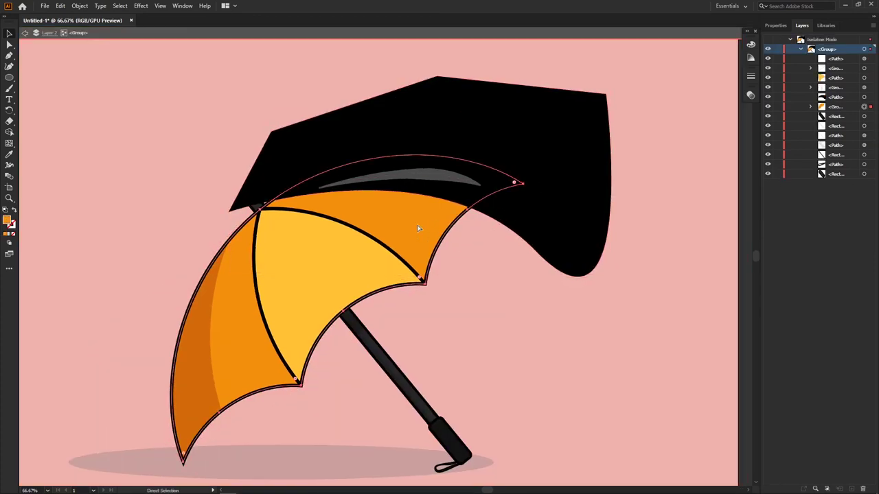
key(ctrl+a)
click(779, 25)
click(788, 243)
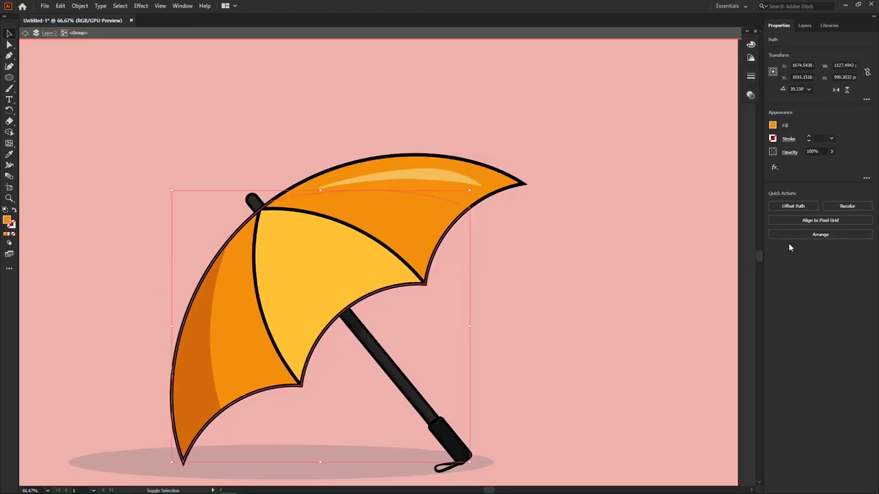
key(ctrl+z)
click(802, 243)
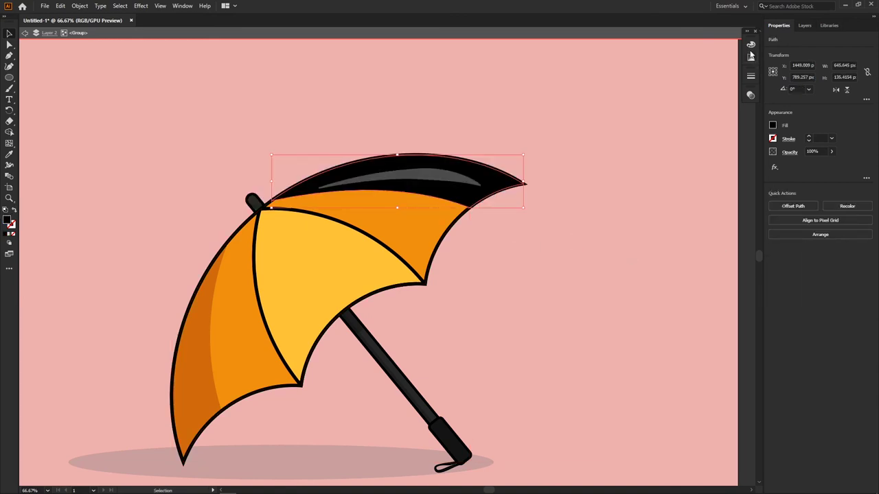
Step: Fill the canopy cap white at 20% opacity
click(751, 55)
click(650, 103)
click(751, 95)
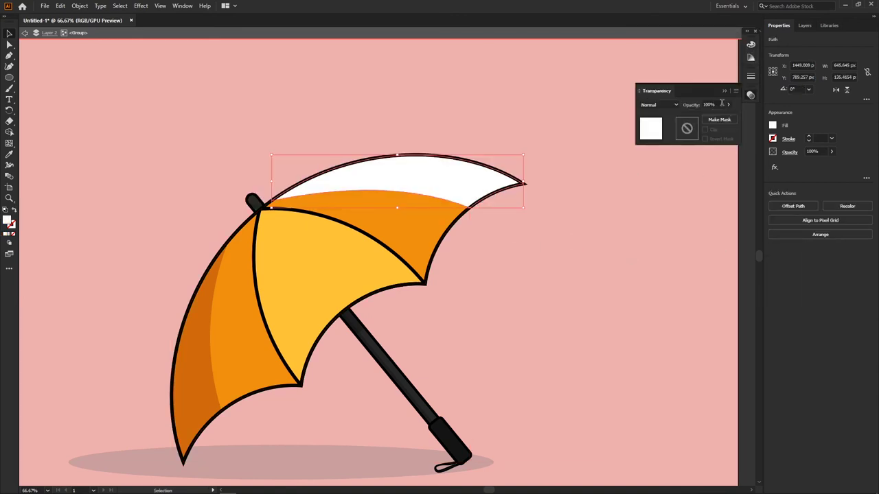
click(709, 104)
text(20)
key(Return)
Step: Isolate the umbrella group and select the canopy's 30% white highlight streak
double_click(539, 237)
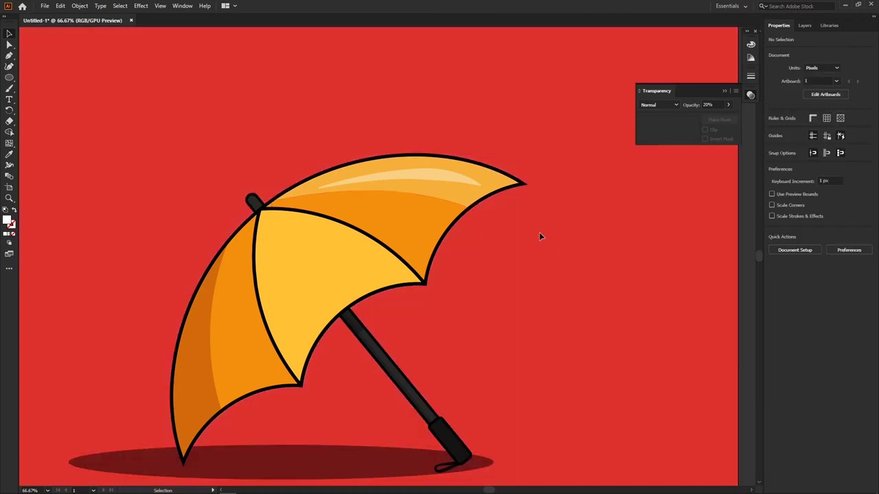
click(440, 179)
scroll(440, 179, up, 1)
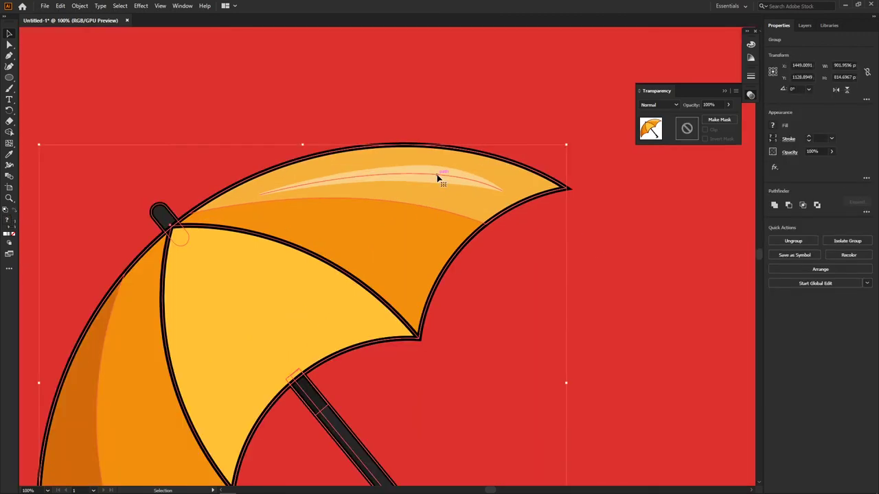
double_click(442, 179)
click(443, 181)
Step: Reshape the streak into a smoother arc by adjusting its tip anchors and handles, then exit isolation
key(a)
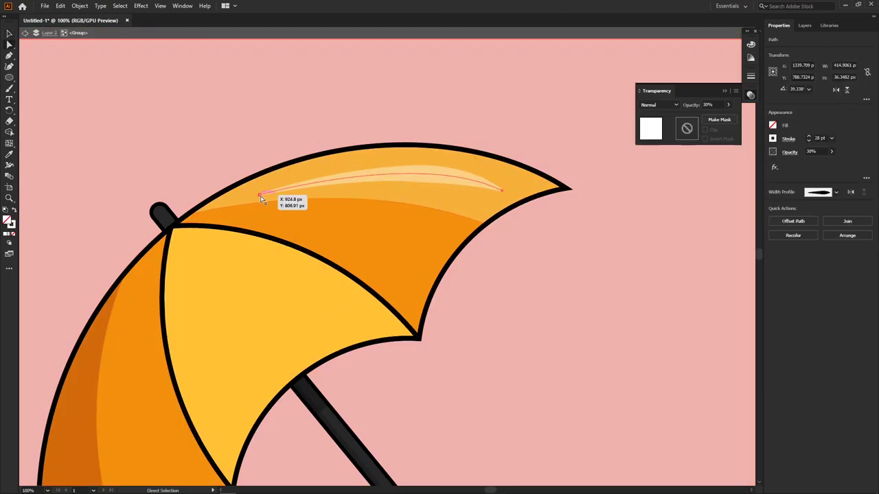
click(261, 196)
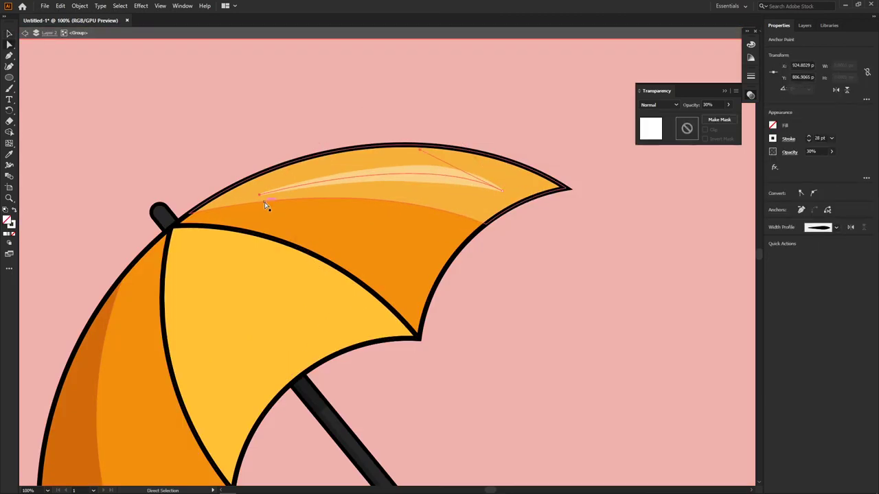
click(502, 190)
drag(420, 151, 432, 148)
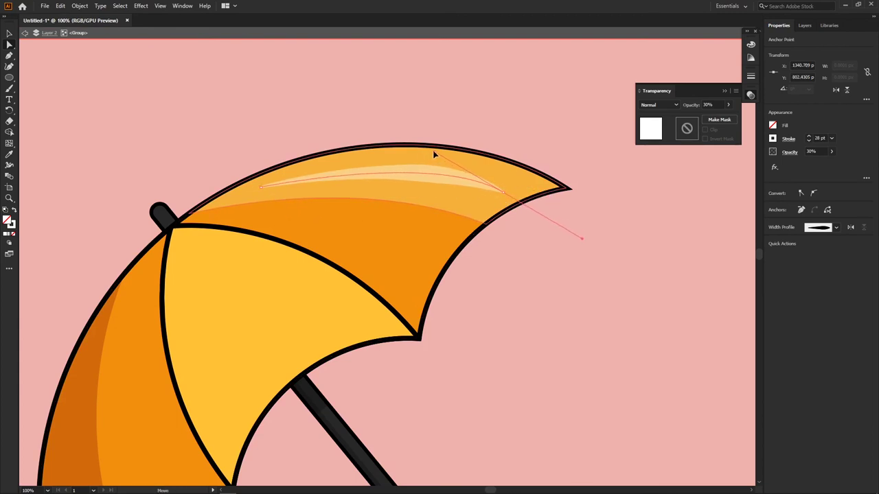
drag(262, 186, 272, 187)
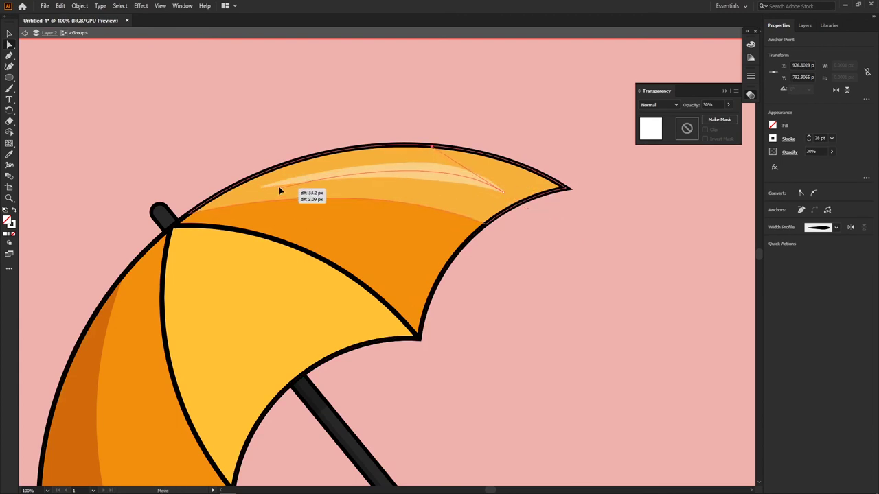
key(v)
double_click(568, 290)
Step: Select the umbrella and its shadow and nudge them upward
key(ctrl+minus)
key(ctrl+minus)
key(ctrl+minus)
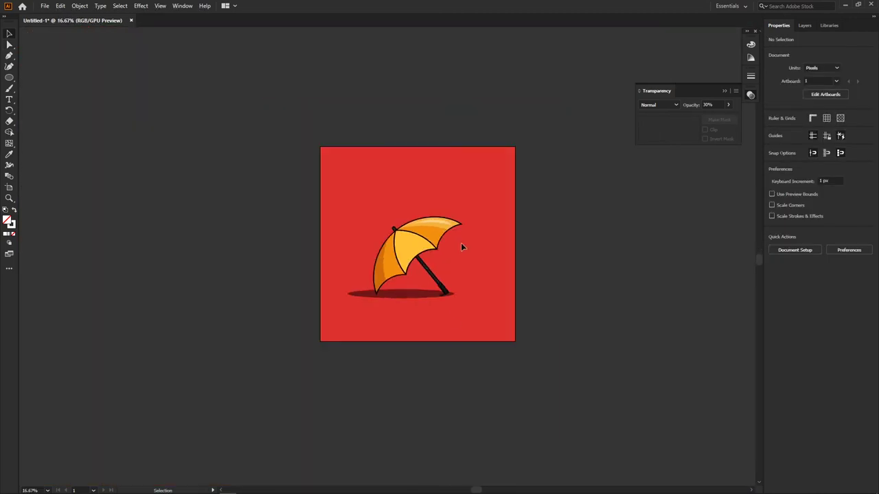
scroll(430, 260, up, 1)
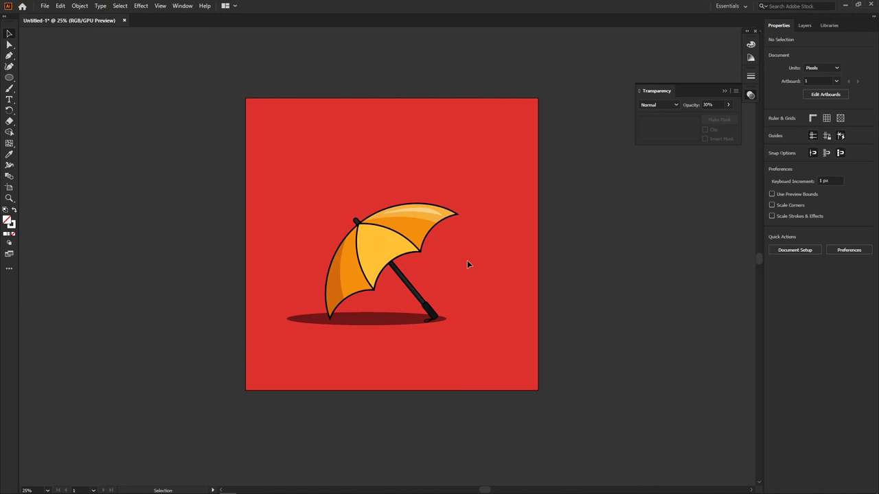
drag(467, 190, 212, 401)
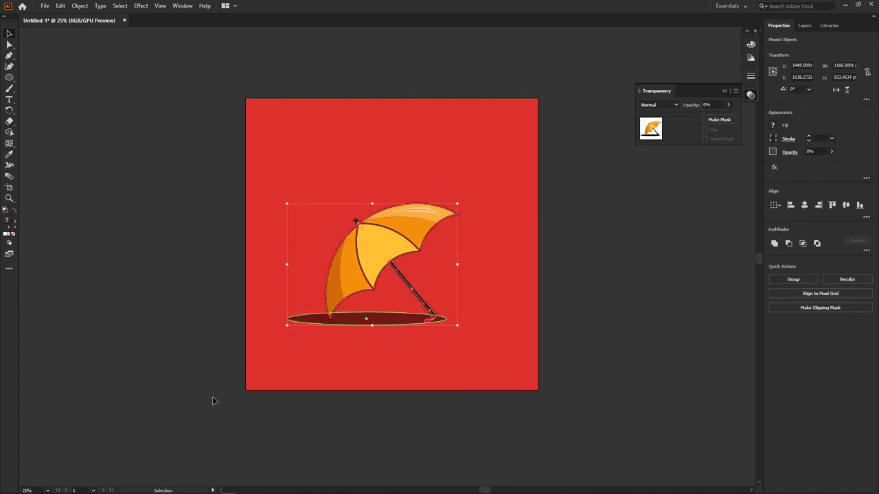
key(shift+Up)
key(shift+Up)
key(shift+Up)
key(shift+Up)
key(shift+Up)
key(shift+Up)
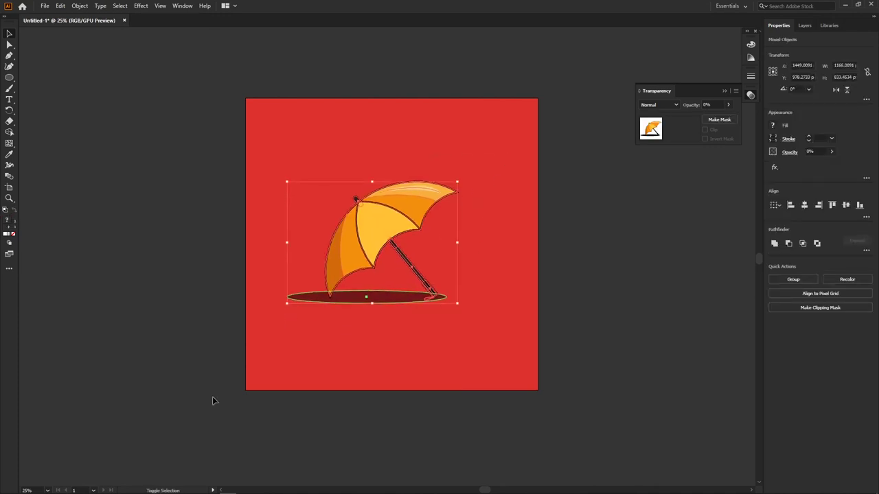
key(shift+Down)
key(shift+Down)
key(shift+Down)
key(shift+Right)
key(shift+Right)
key(shift+Right)
Step: Move the artwork 10 px right, then fit the artboard in the window
key(Return)
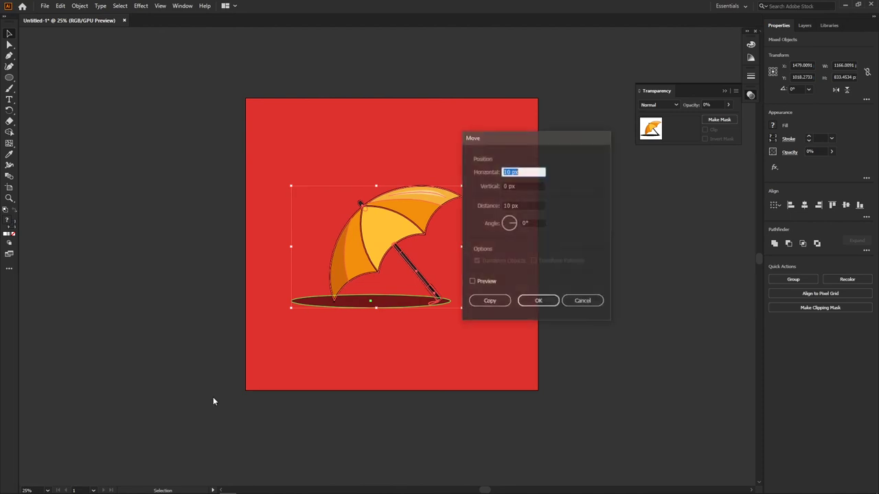
click(600, 301)
click(601, 300)
key(ctrl+0)
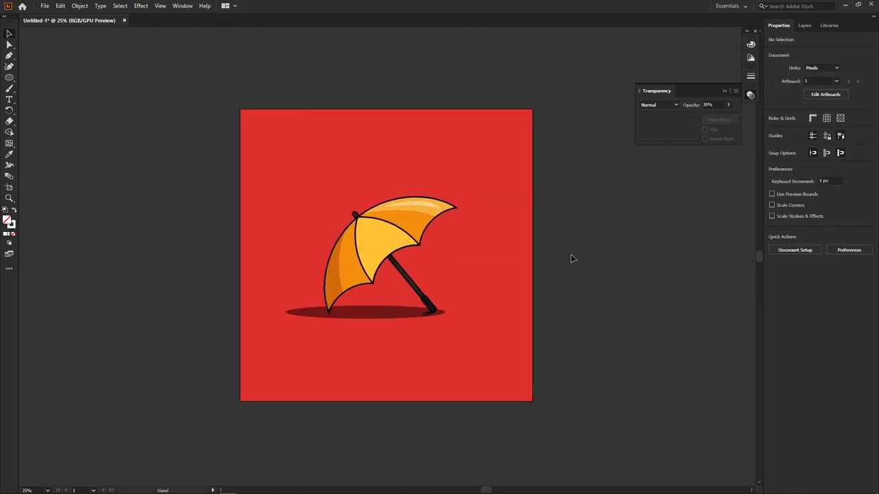
click(724, 91)
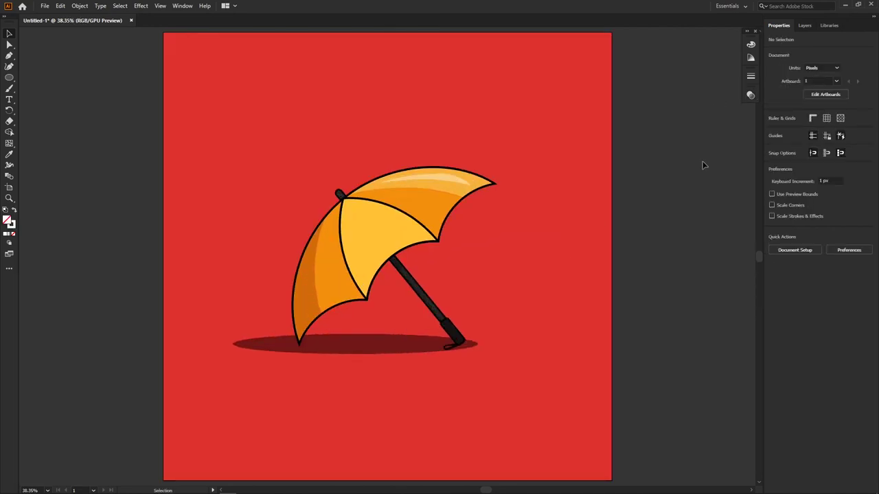